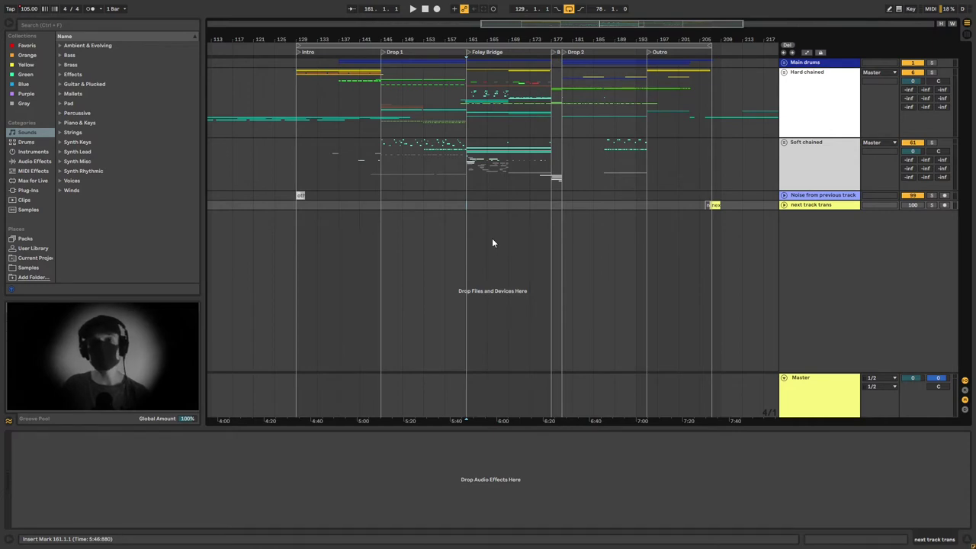
# Step: Play the arrangement from the start of the Intro section at bar 129
pyautogui.scroll(4, 324, 89)
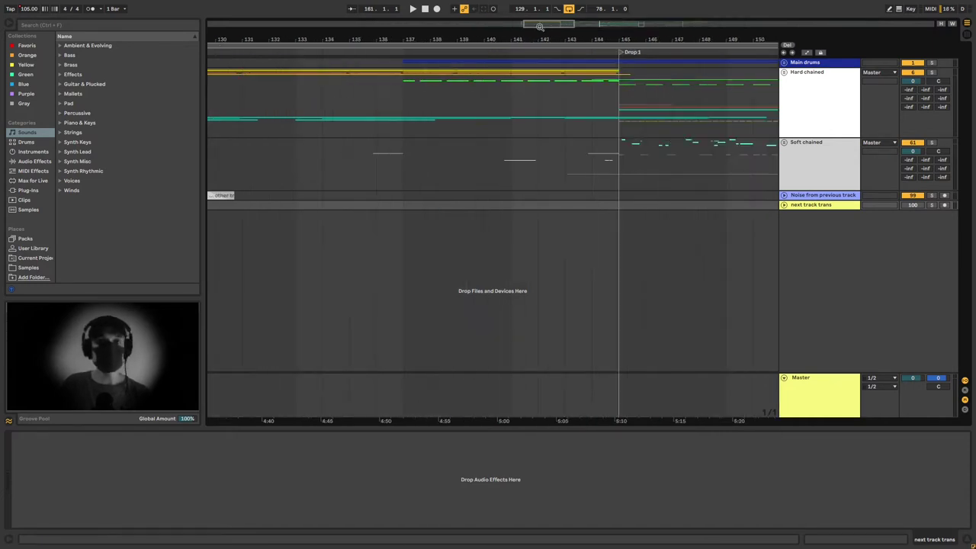
pyautogui.moveTo(540, 27); pyautogui.dragTo(513, 26)
pyautogui.click(384, 91)
pyautogui.press('space')
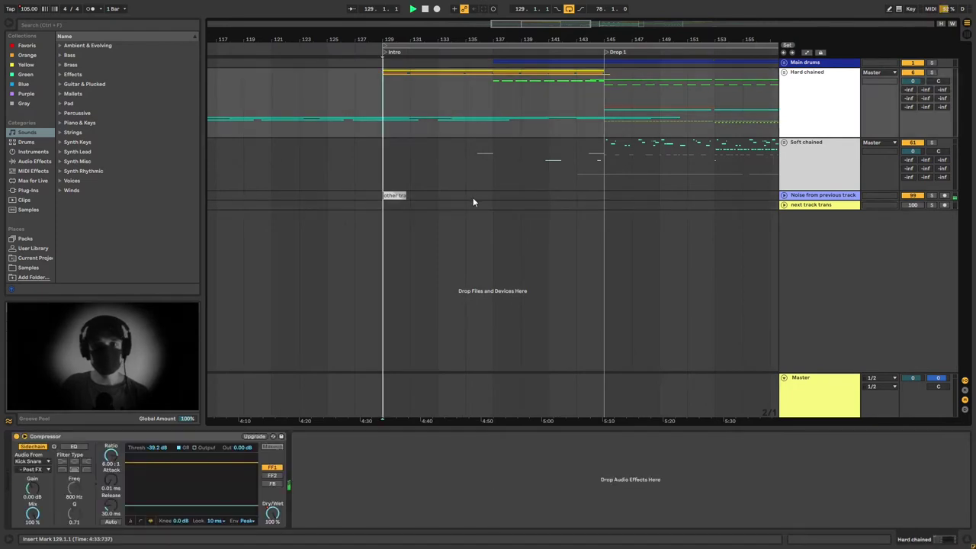
# Step: Expand the Hard chained and Organic synths groups and inspect the Piano track's clips during playback of the Intro
pyautogui.click(784, 71)
pyautogui.click(787, 163)
pyautogui.scroll(-2, 686, 173)
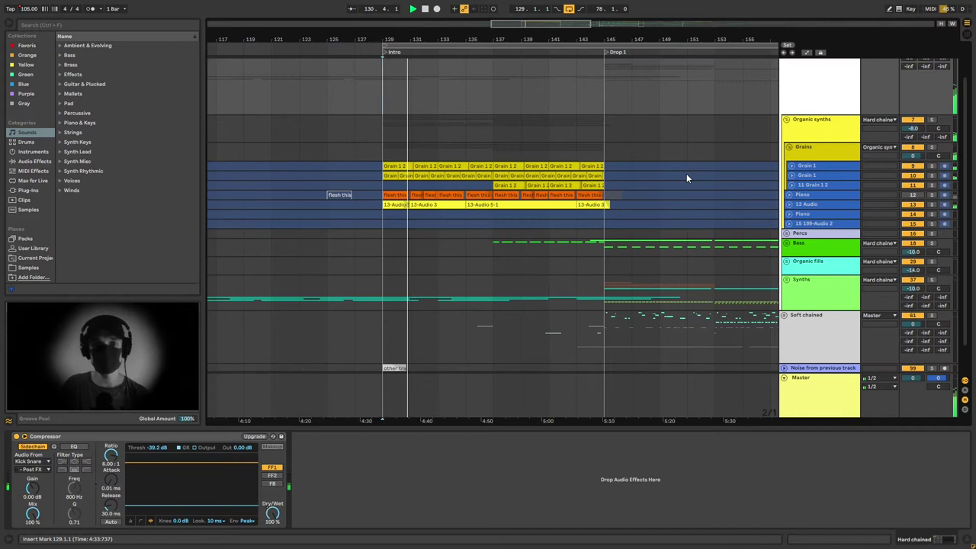
pyautogui.click(789, 195)
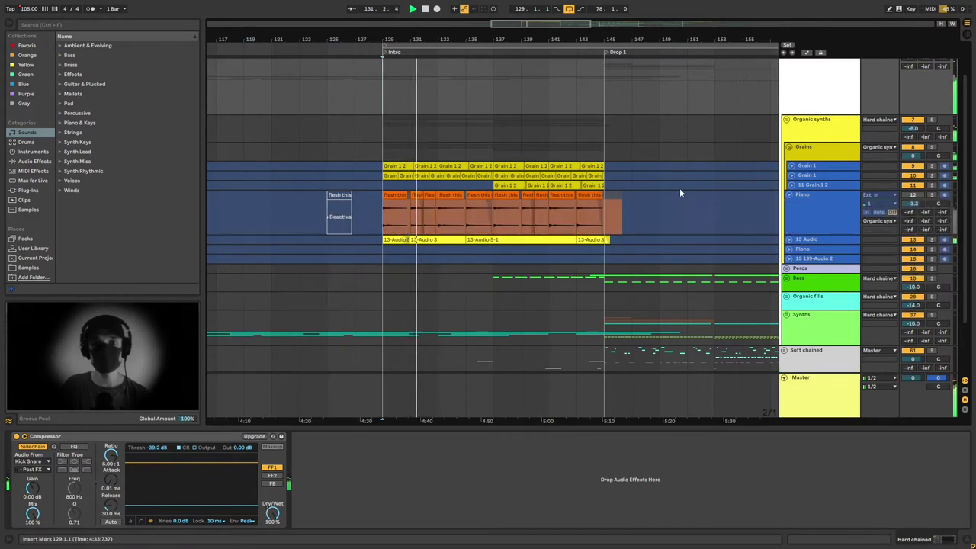
pyautogui.click(789, 195)
pyautogui.click(789, 204)
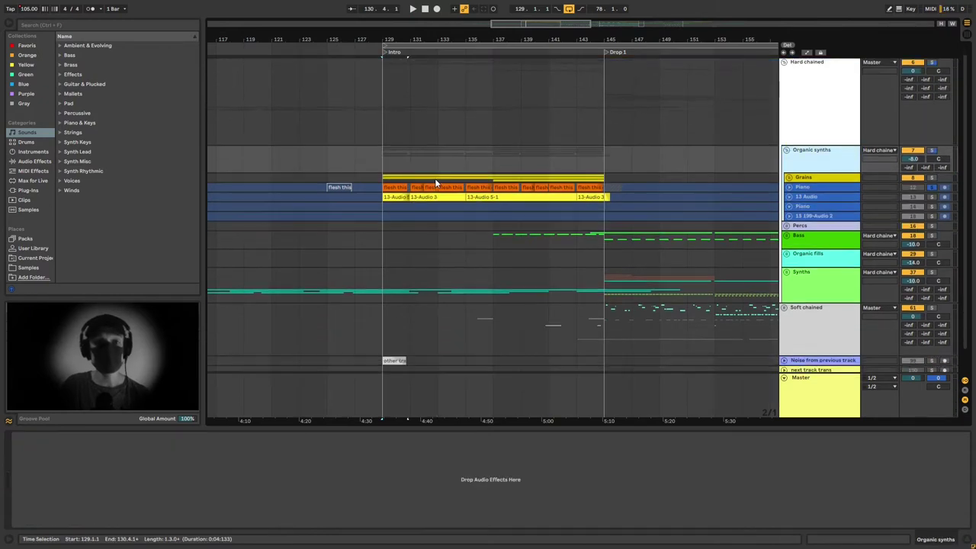
# Step: Select the first Piano clip in the Intro, unfold the Piano track and unfreeze it
pyautogui.click(389, 191)
pyautogui.click(788, 187)
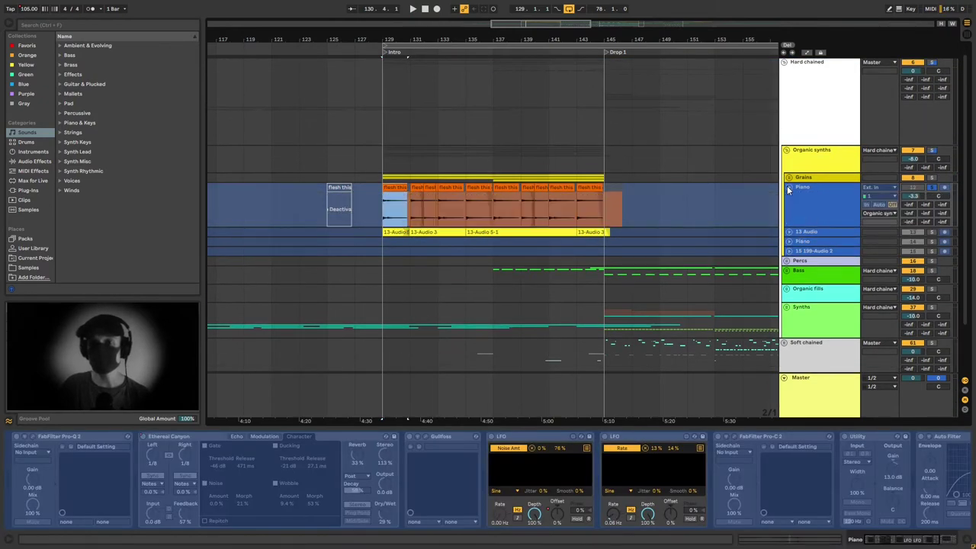
pyautogui.rightClick(813, 200)
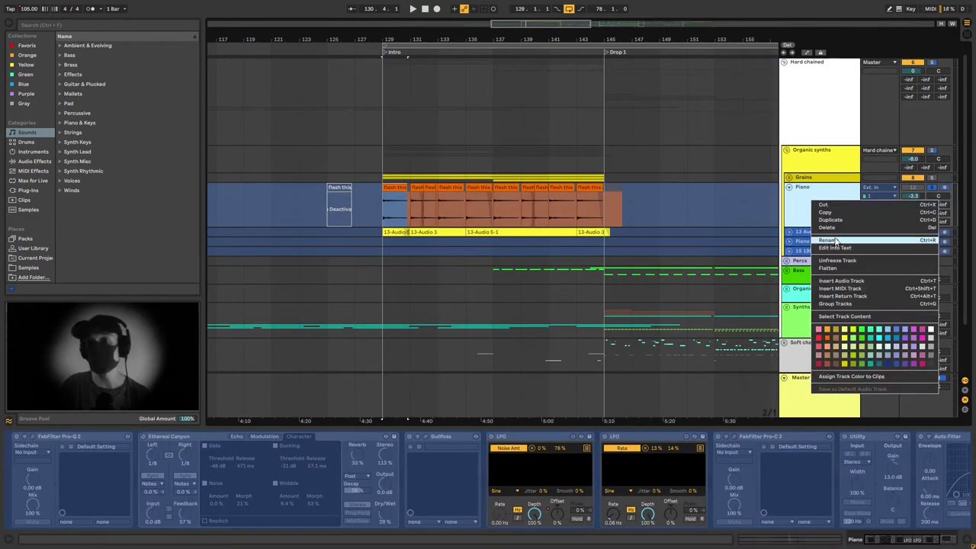
pyautogui.click(842, 261)
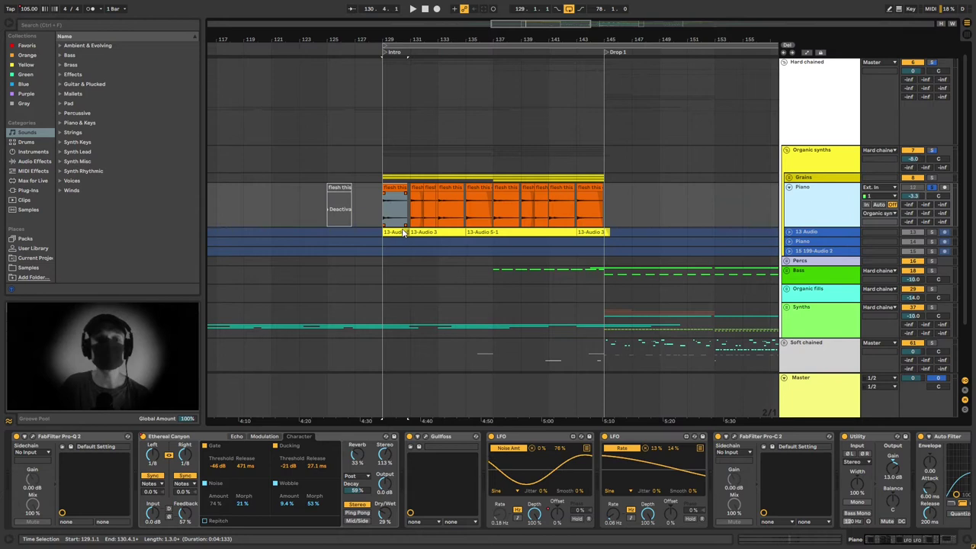
# Step: Play the Intro with the 13 Audio track soloed
pyautogui.click(208, 441)
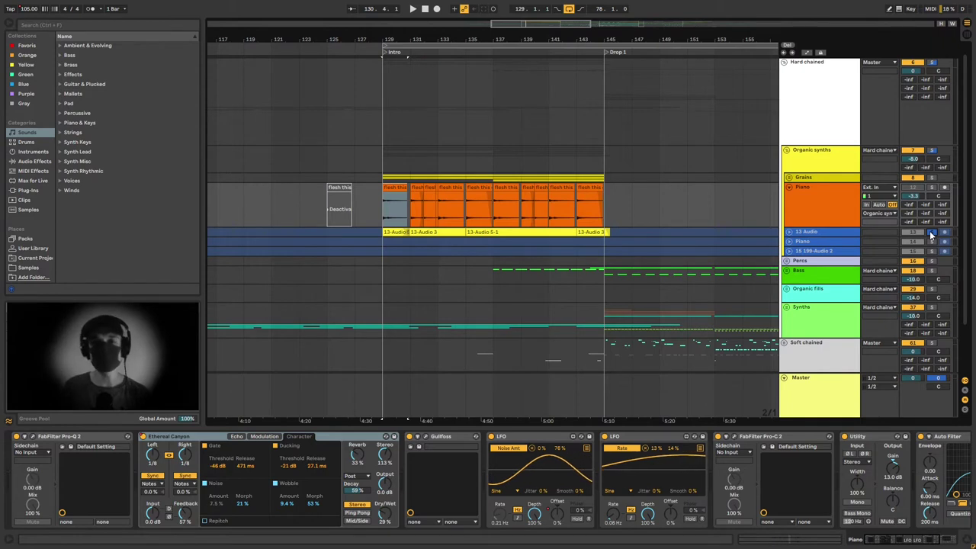
pyautogui.press('space')
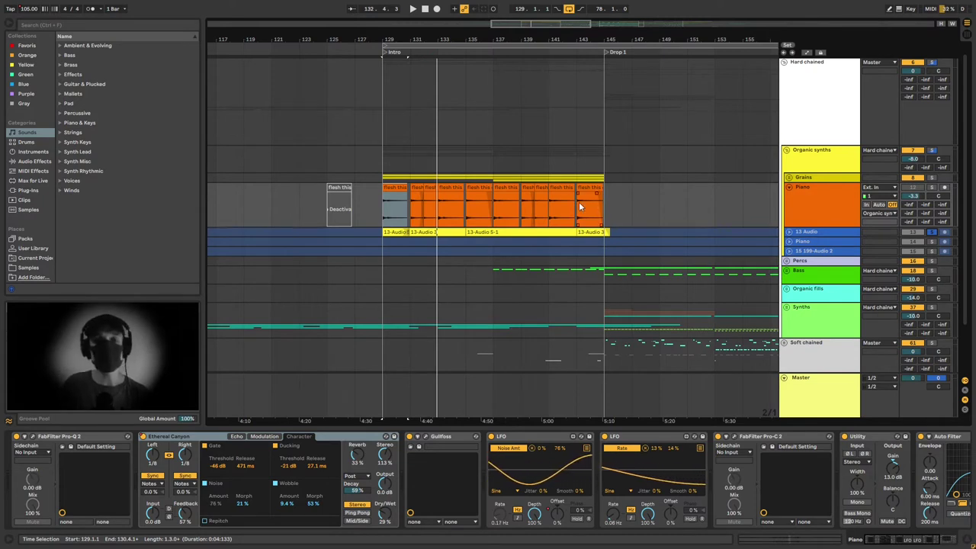
# Step: Review the Echo and Character settings of the Piano track's Ethereal Canyon device and toggle its Noise effect
pyautogui.click(180, 439)
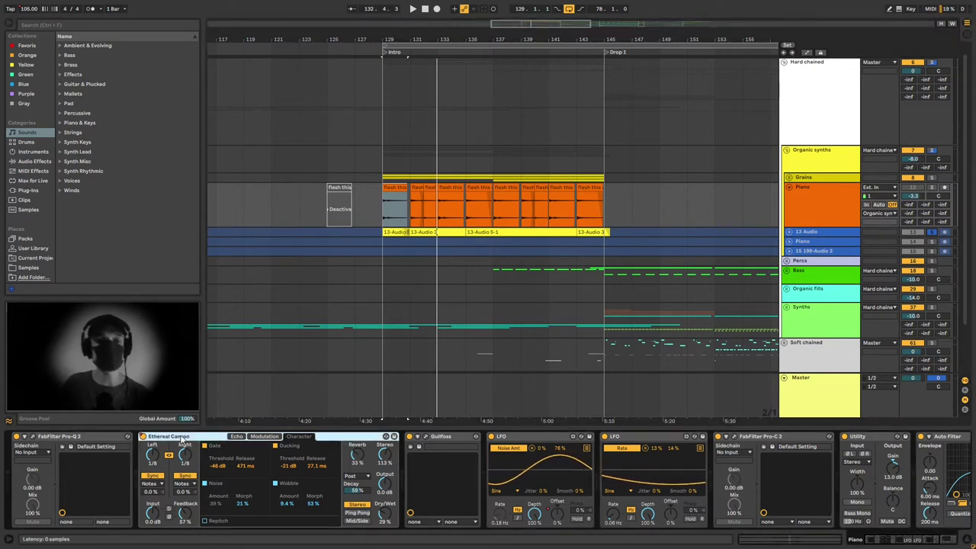
pyautogui.click(240, 438)
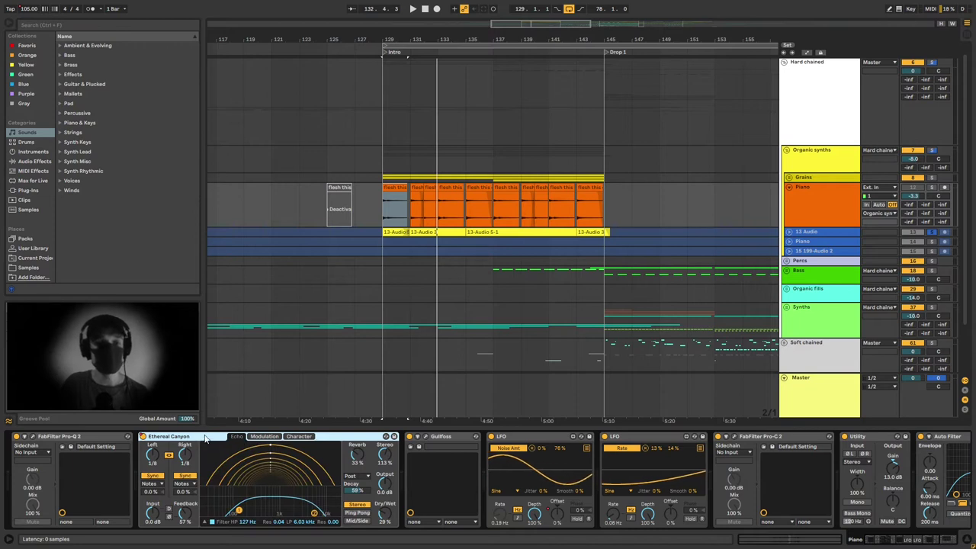
pyautogui.click(297, 437)
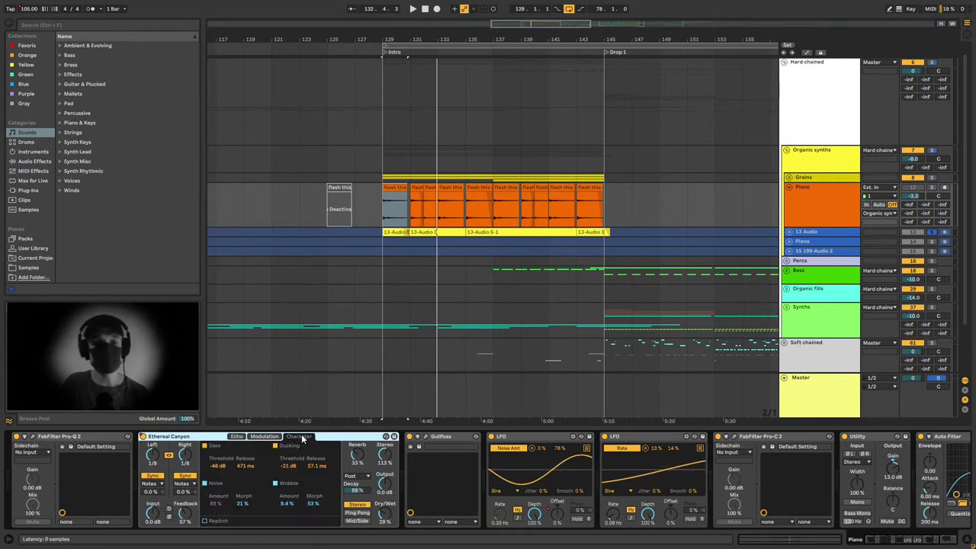
pyautogui.click(205, 484)
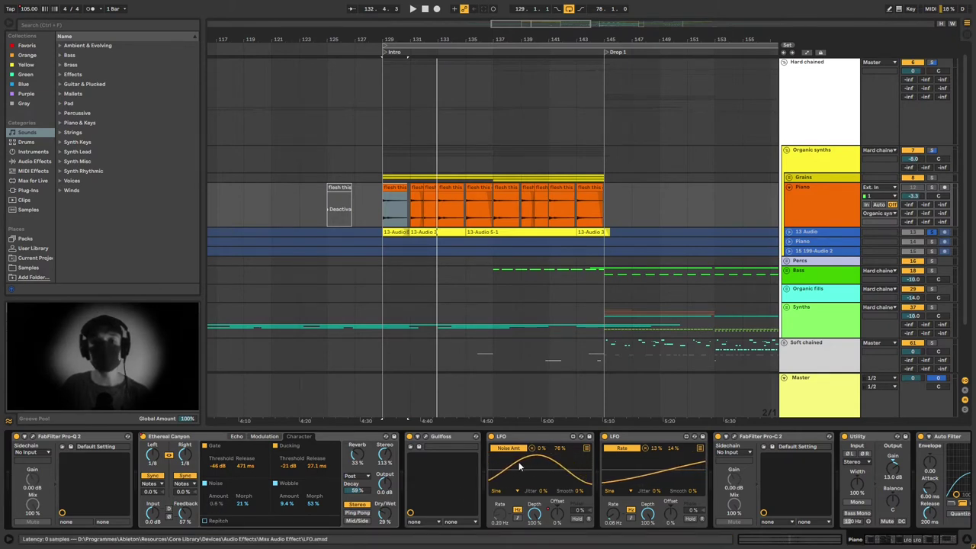
pyautogui.click(205, 483)
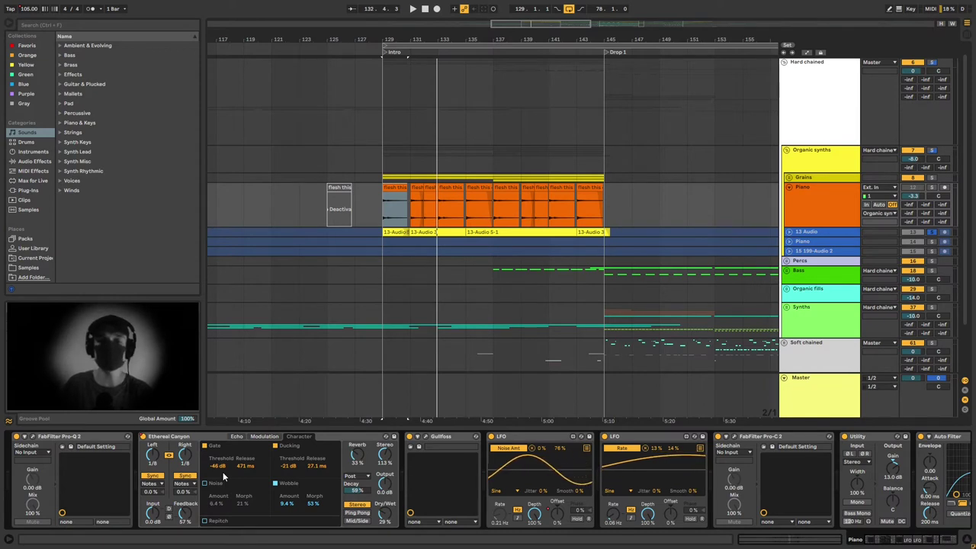
# Step: Solo the Grains group and play it from the start of the Intro at bar 129
pyautogui.click(747, 234)
pyautogui.click(822, 162)
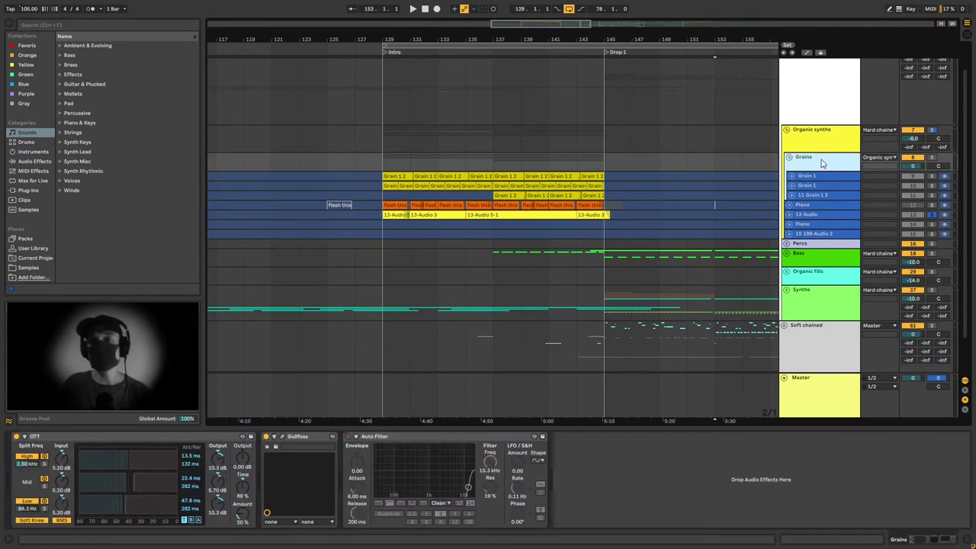
pyautogui.click(932, 158)
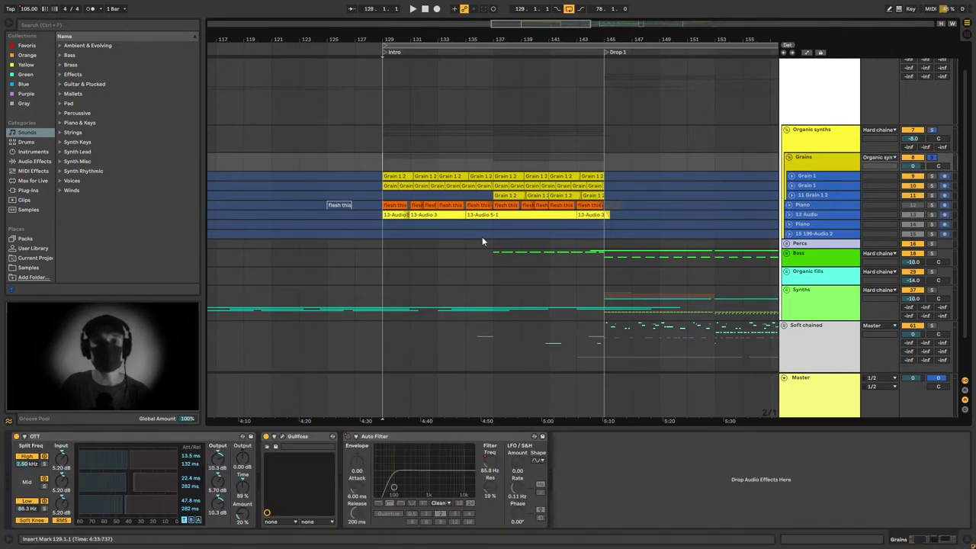
pyautogui.press('space')
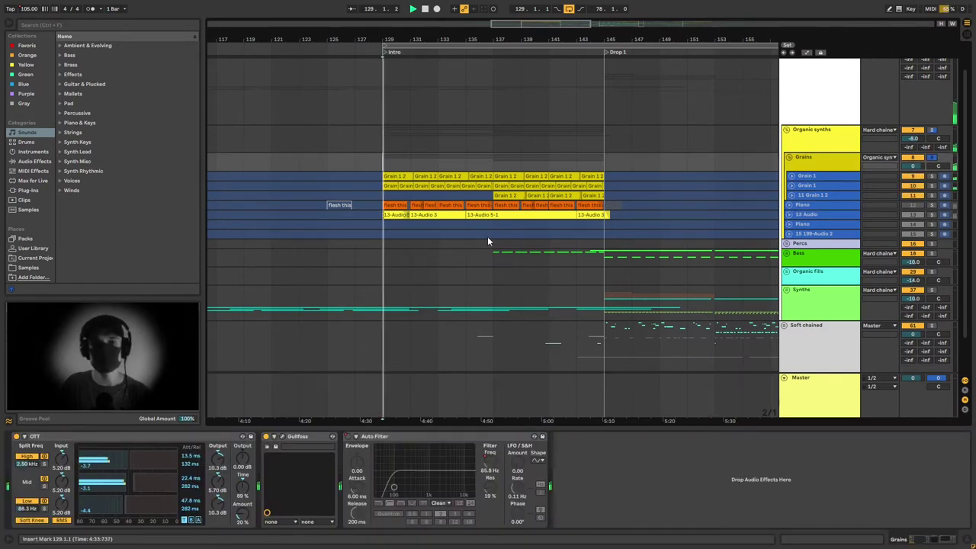
# Step: Unfold the two Grain 1 tracks, select the upper track's clip near bar 131 and audition the grains
pyautogui.click(792, 176)
pyautogui.click(793, 204)
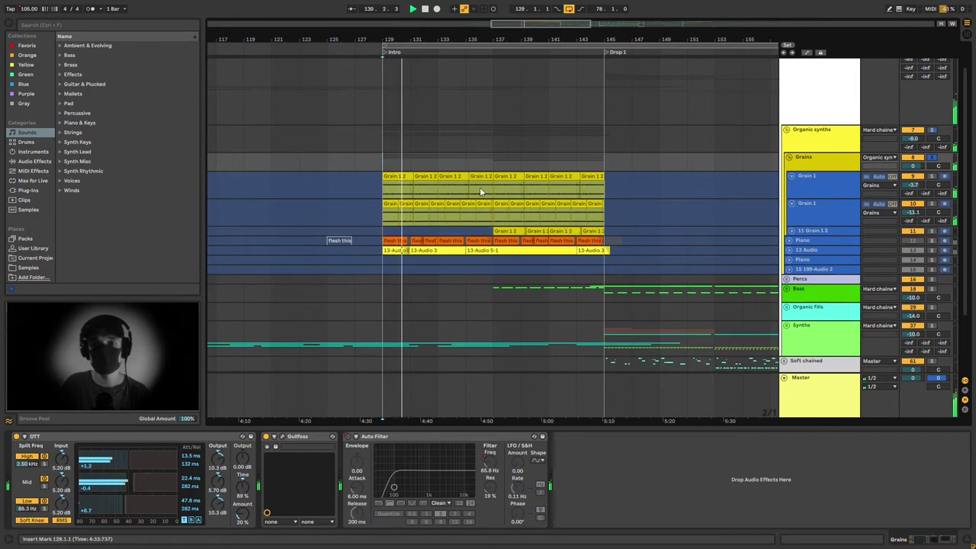
pyautogui.click(423, 178)
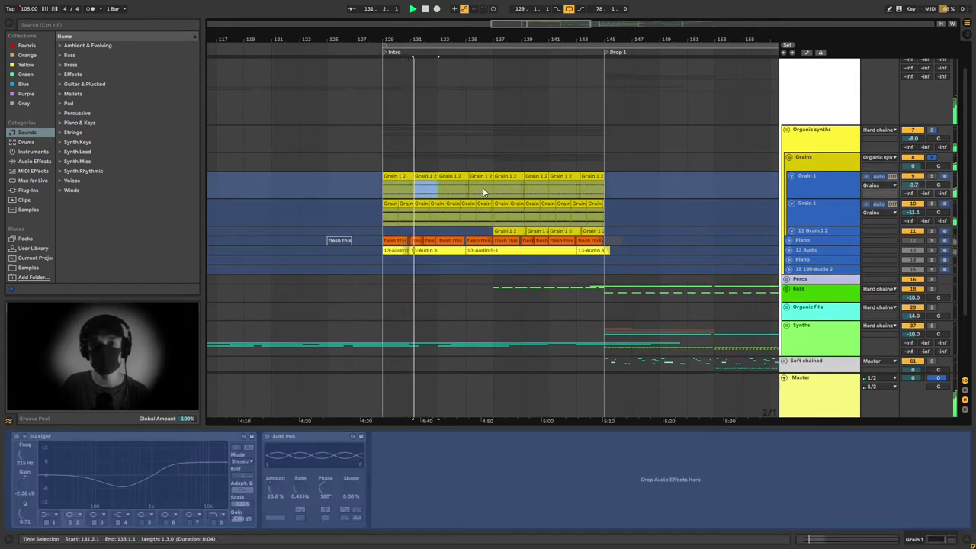
pyautogui.press('space')
pyautogui.click(932, 177)
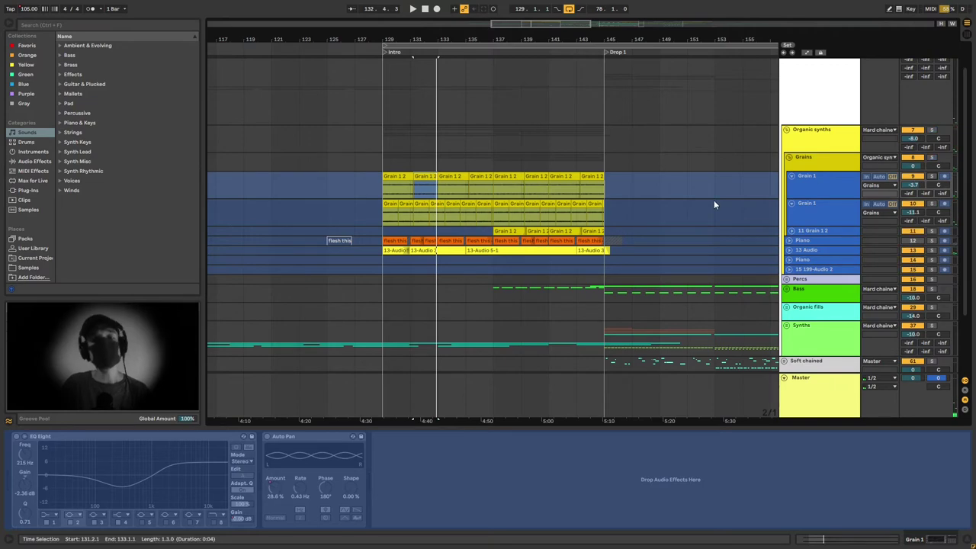
# Step: Collapse the Grains and Organic synths groups and expand the Synths, Sonars and Pads groups
pyautogui.click(789, 157)
pyautogui.click(786, 130)
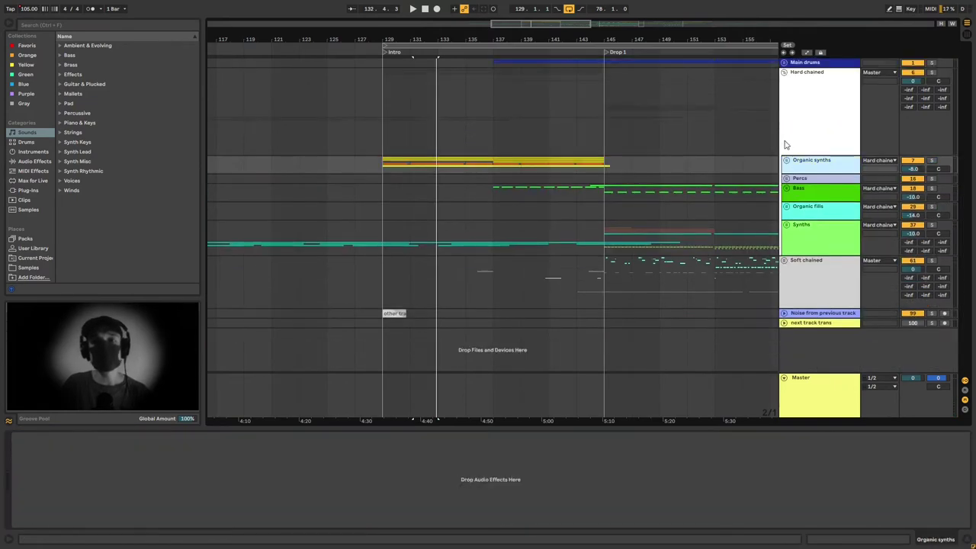
pyautogui.click(788, 227)
pyautogui.scroll(-2, 788, 233)
pyautogui.click(789, 241)
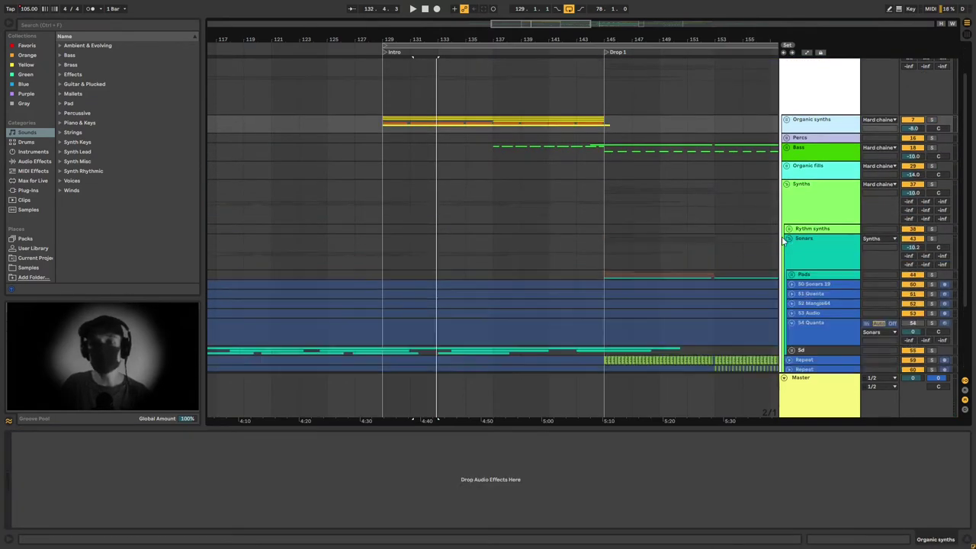
pyautogui.scroll(-3, 792, 233)
pyautogui.click(790, 222)
pyautogui.scroll(-2, 801, 222)
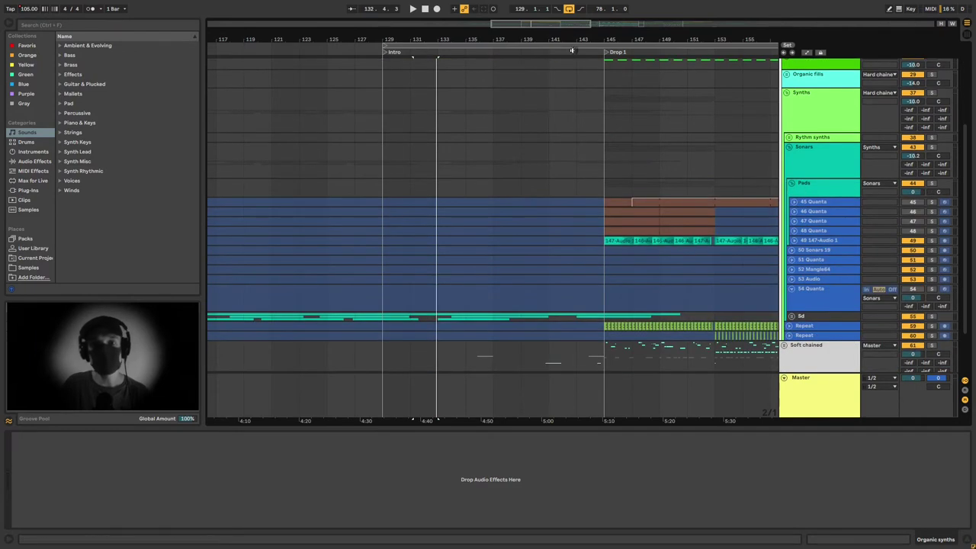
# Step: Unfreeze the 47 Quanta track in the Pads group at Drop 1
pyautogui.moveTo(604, 38); pyautogui.dragTo(451, 68)
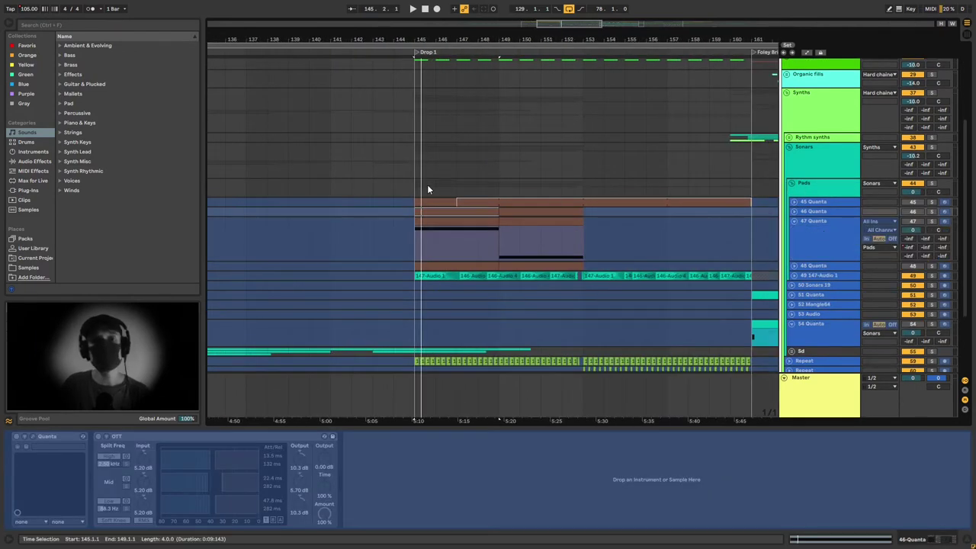
pyautogui.rightClick(828, 233)
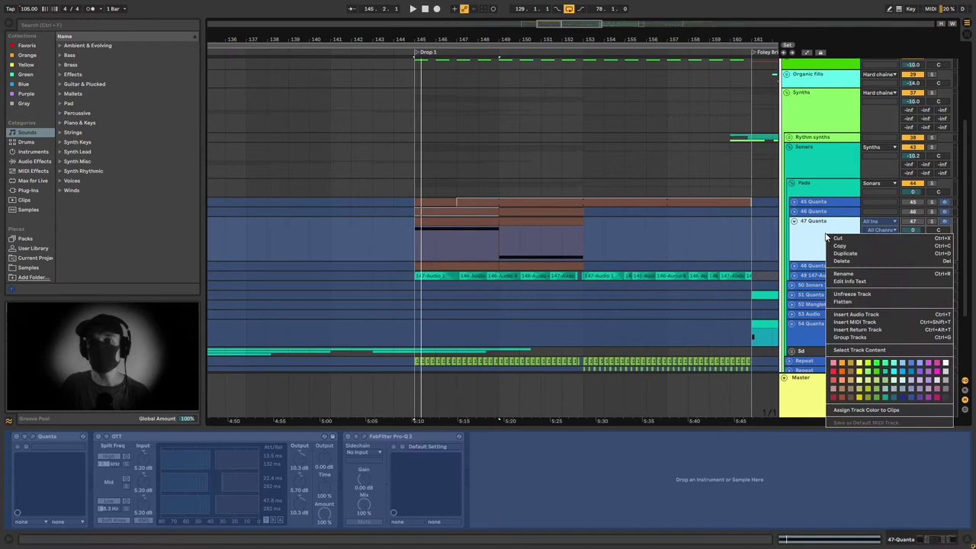
pyautogui.click(852, 294)
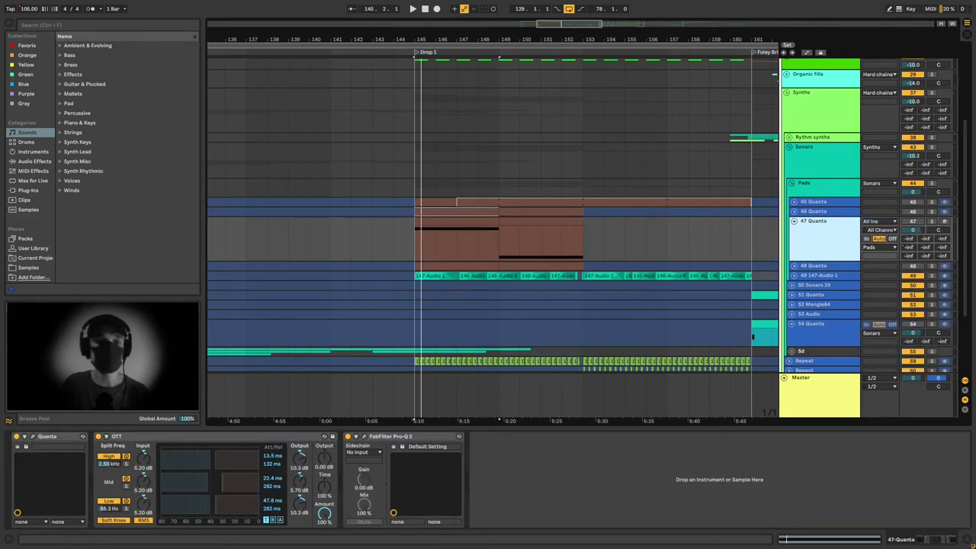
# Step: Open the Quanta plug-in window of the 47 Quanta track and reposition it to examine its grain settings
pyautogui.click(27, 446)
pyautogui.moveTo(430, 42); pyautogui.dragTo(545, 103)
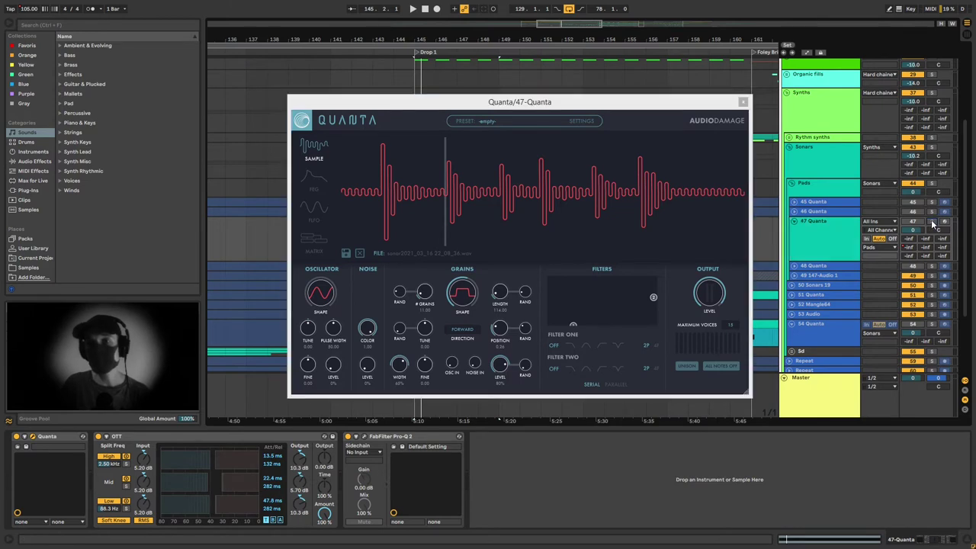
pyautogui.click(586, 247)
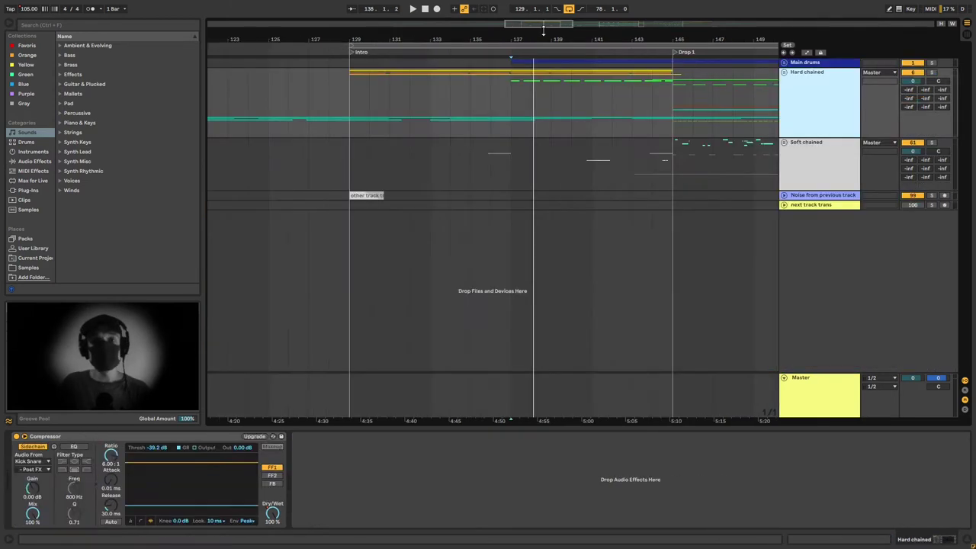
# Step: Play the full arrangement from the start of Drop 1 at bar 145, stopping after about four bars
pyautogui.scroll(-5, 421, 121)
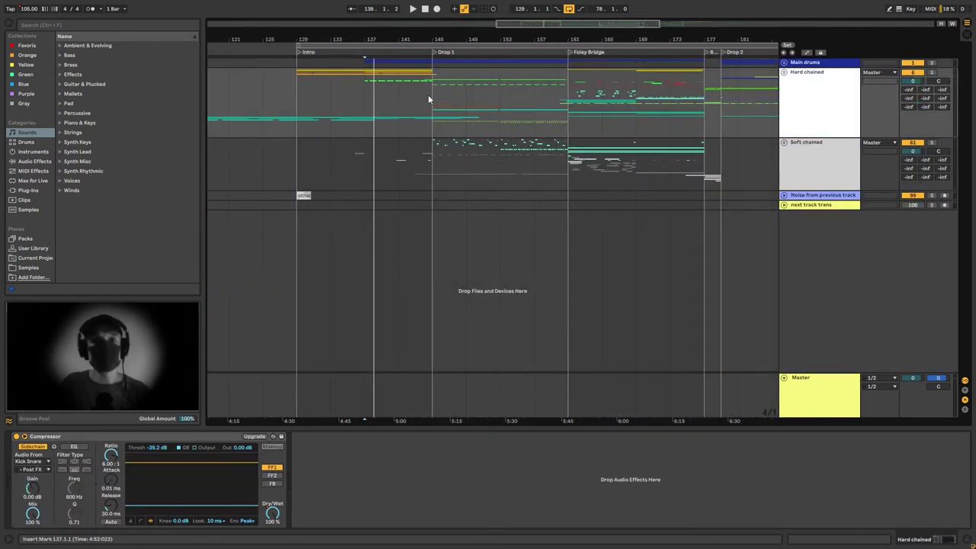
pyautogui.click(429, 94)
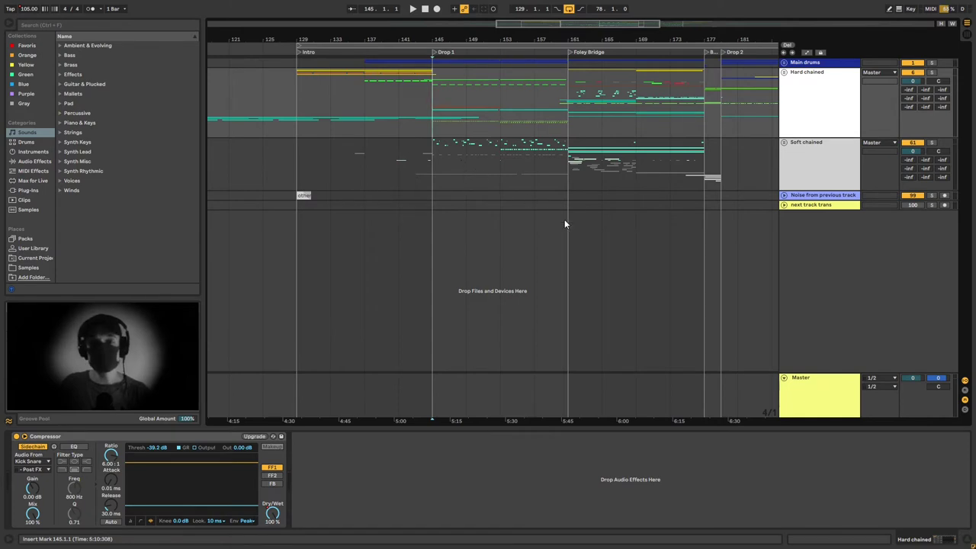
pyautogui.press('space')
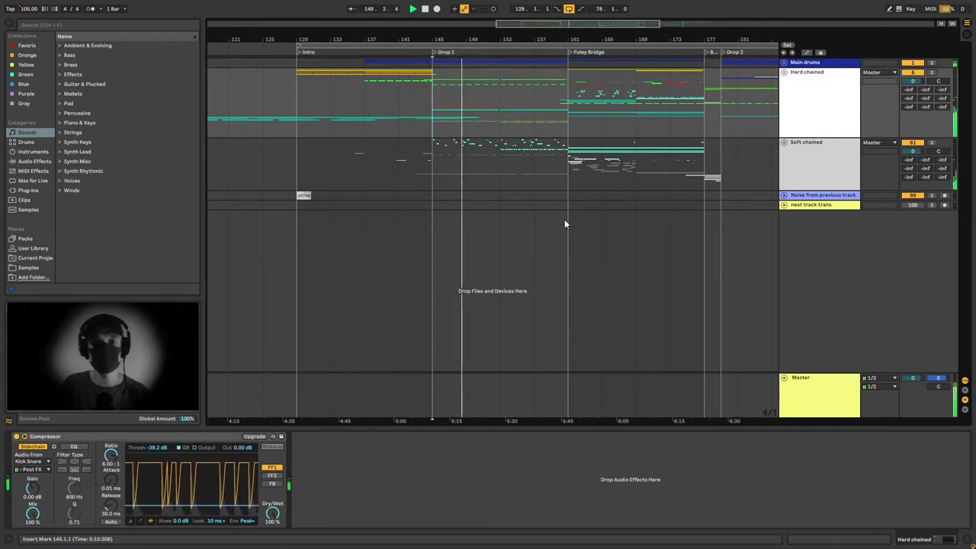
pyautogui.press('space')
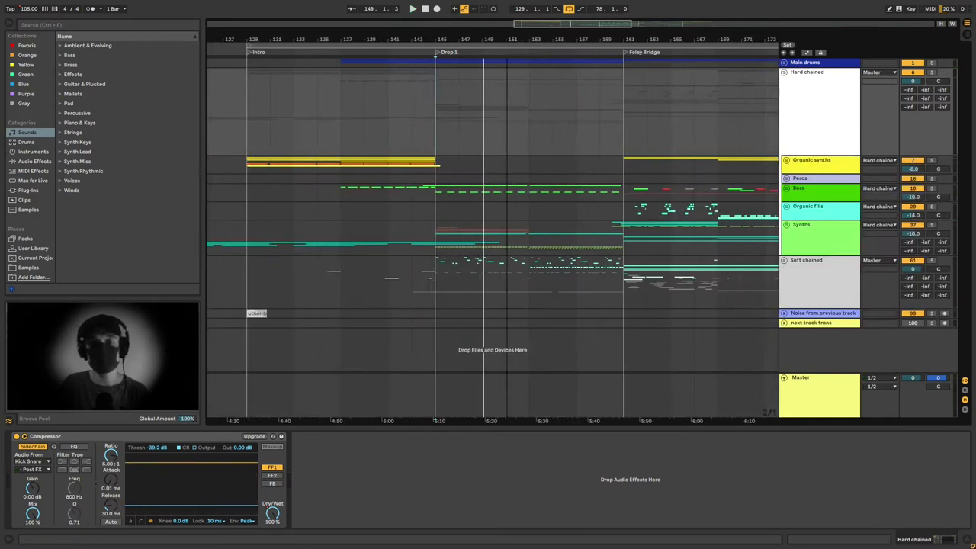
# Step: Expand the Bass group to show its tracks across Drop 1
pyautogui.moveTo(577, 26); pyautogui.dragTo(574, 47)
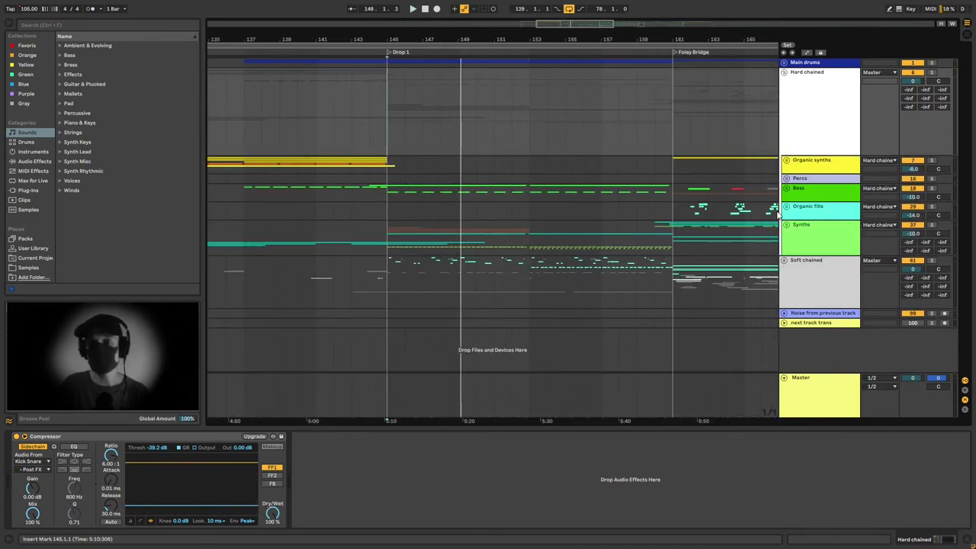
pyautogui.click(792, 194)
pyautogui.click(787, 189)
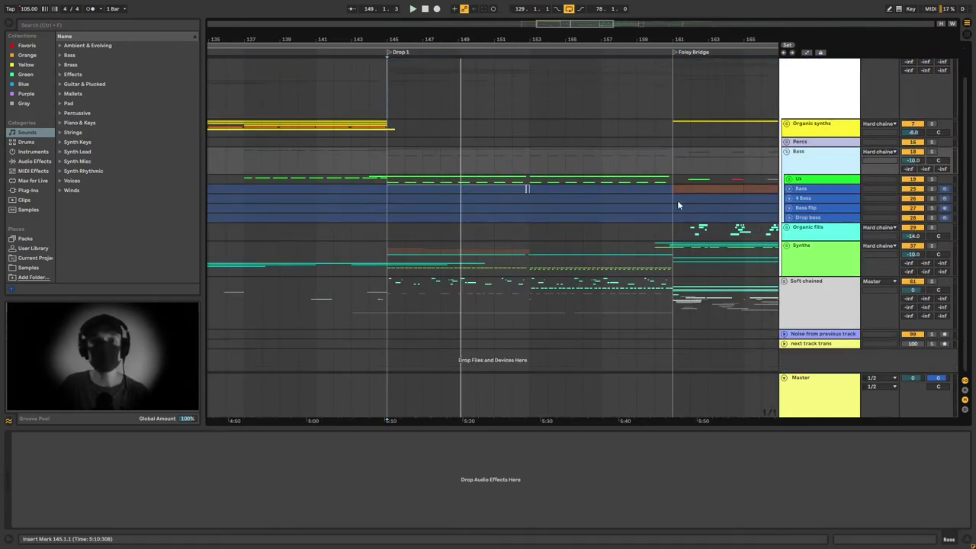
# Step: Play Drop 1 from bar 145, expanding the Uk subgroup and soloing and unfolding its track 20 to show the device chain
pyautogui.click(401, 183)
pyautogui.press('space')
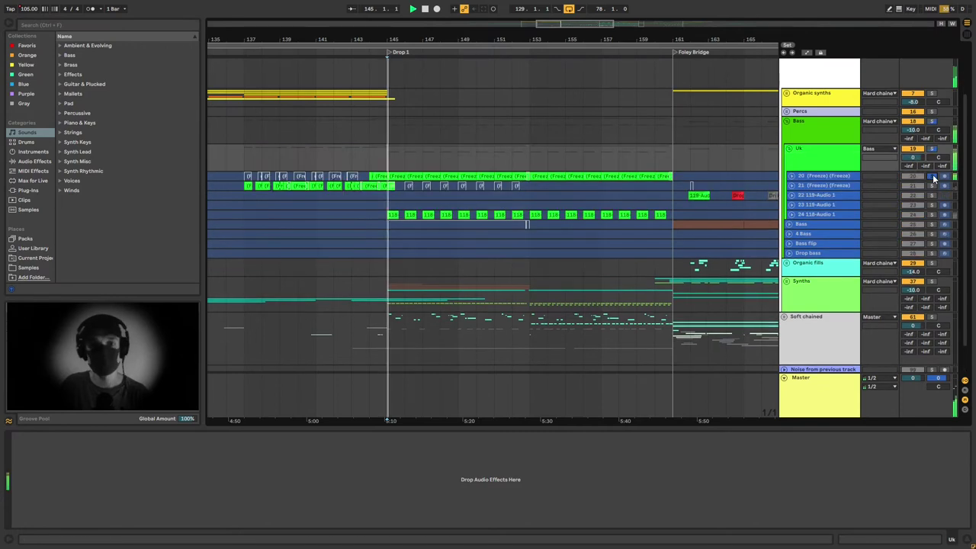
pyautogui.click(787, 179)
pyautogui.click(791, 176)
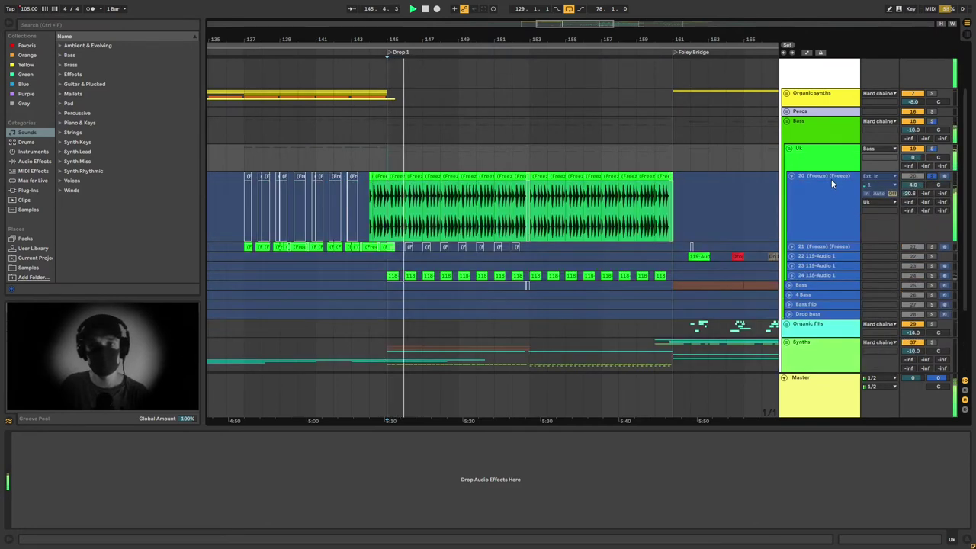
pyautogui.click(831, 180)
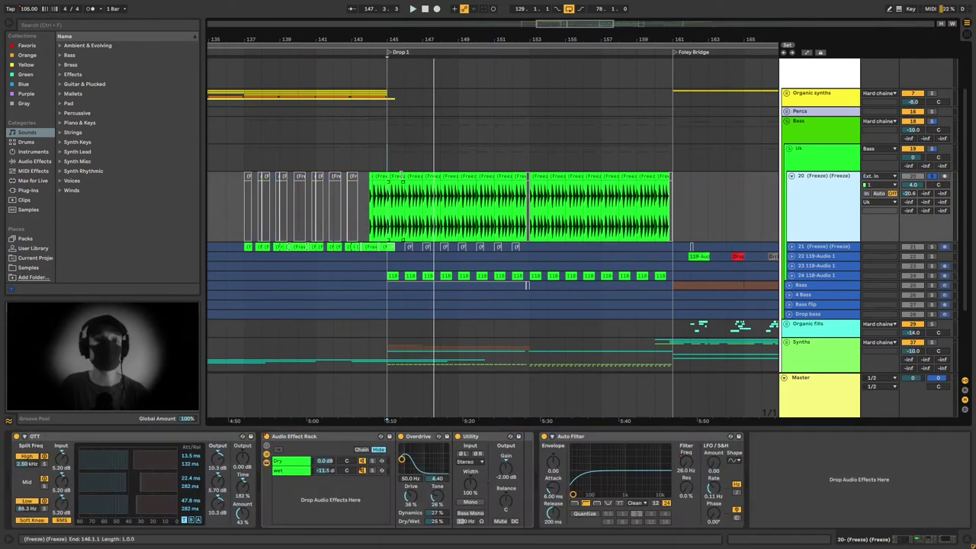
# Step: Inspect the Auto Filter and the Dry and wet rack chains on track 20, and audition the wet chain alone from bar 145
pyautogui.click(401, 174)
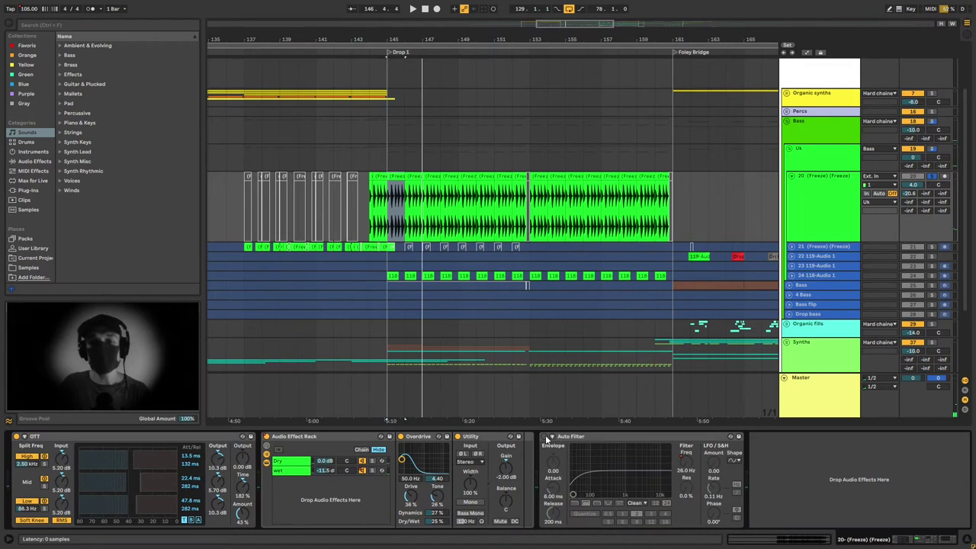
pyautogui.click(544, 437)
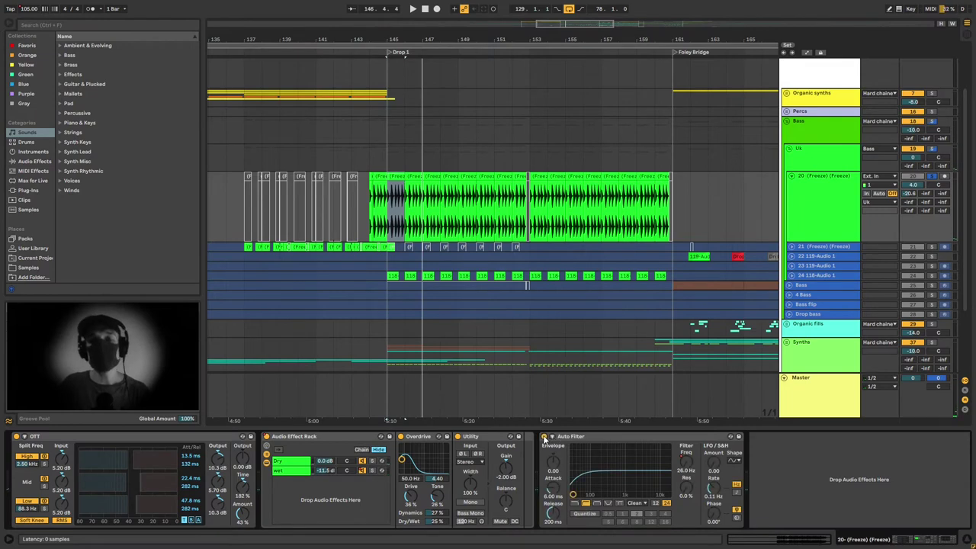
pyautogui.click(295, 471)
pyautogui.click(294, 461)
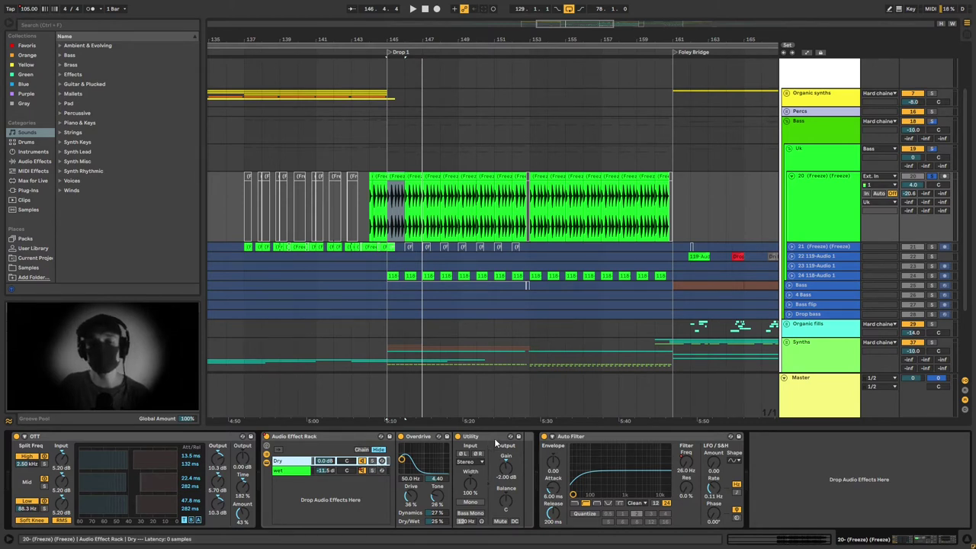
pyautogui.click(297, 473)
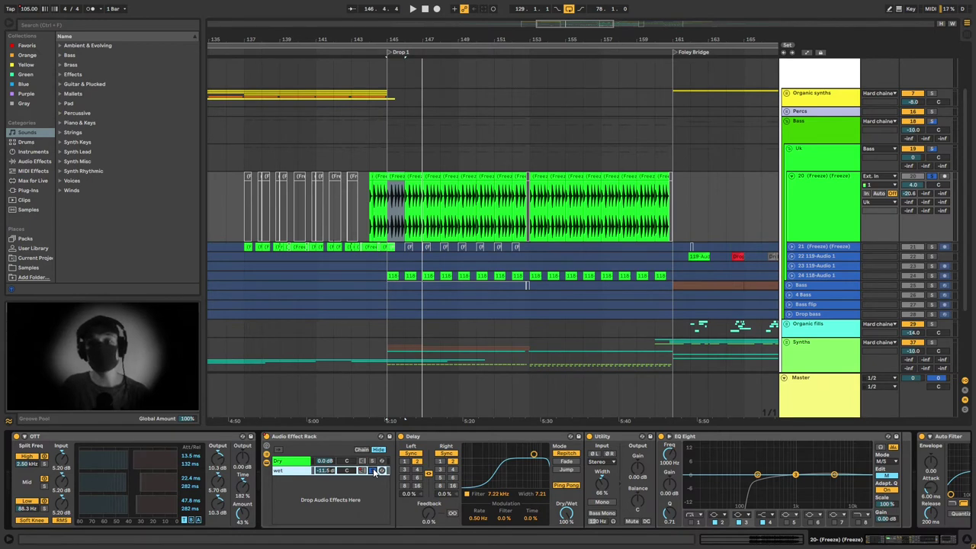
pyautogui.press('space')
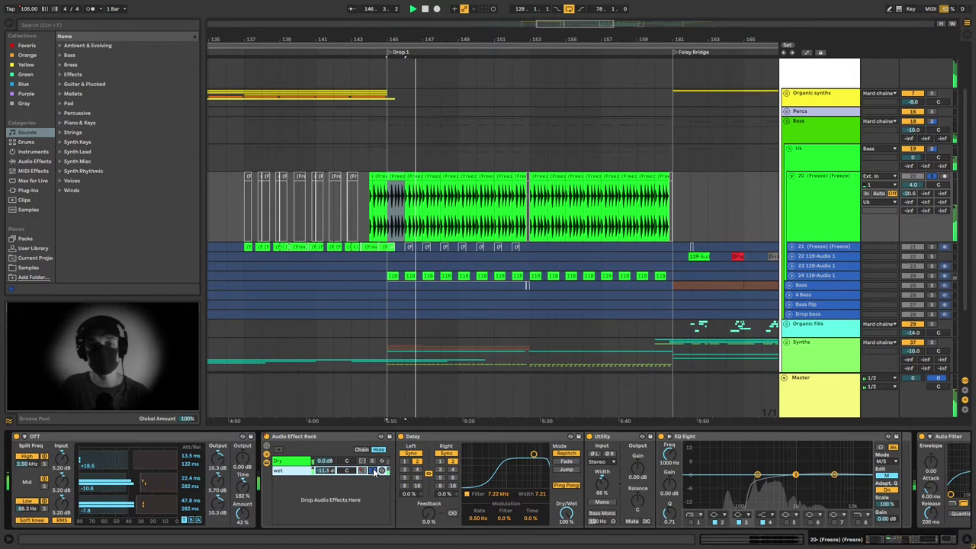
pyautogui.press('space')
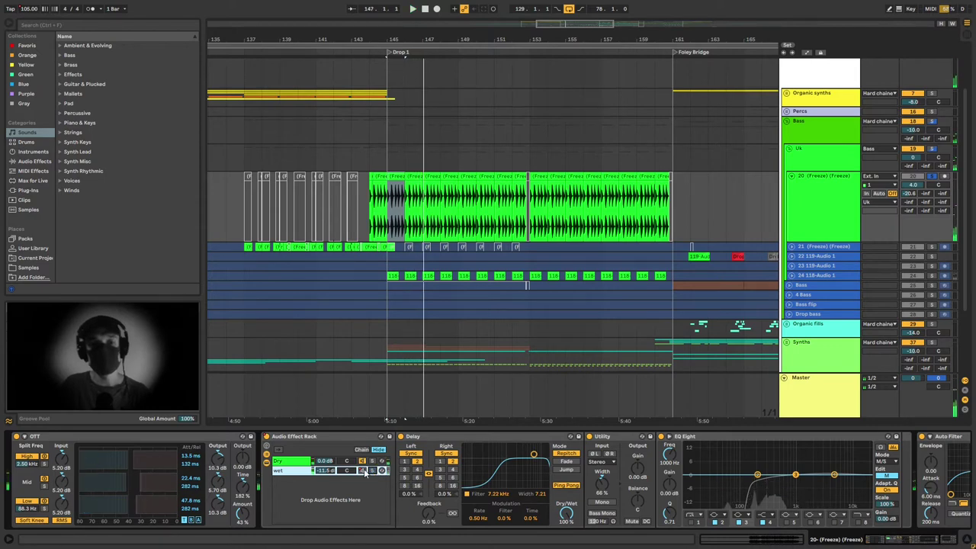
# Step: Show the Speaker On automation for the wet chain on track 20 and examine it across Drop 1
pyautogui.rightClick(365, 472)
pyautogui.click(386, 351)
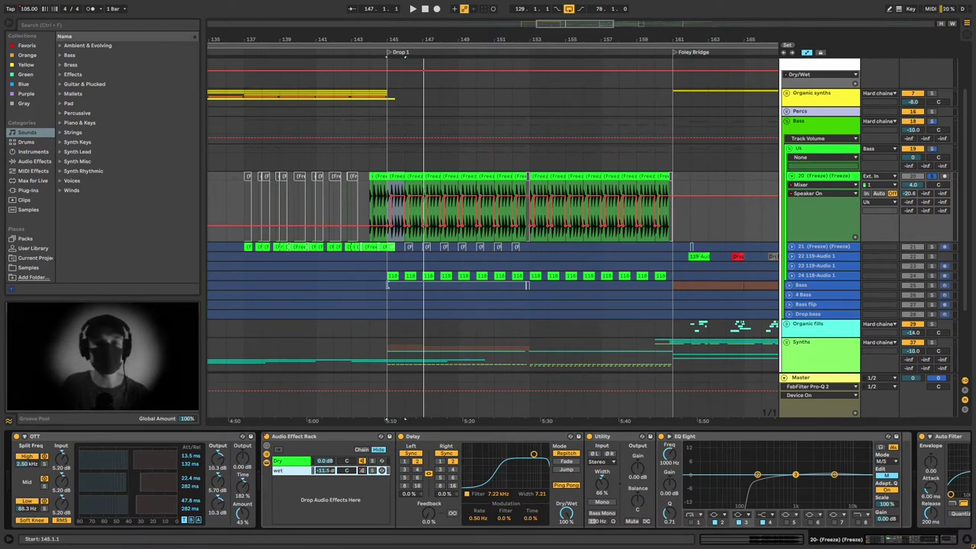
pyautogui.press('space')
pyautogui.moveTo(331, 471); pyautogui.dragTo(330, 462)
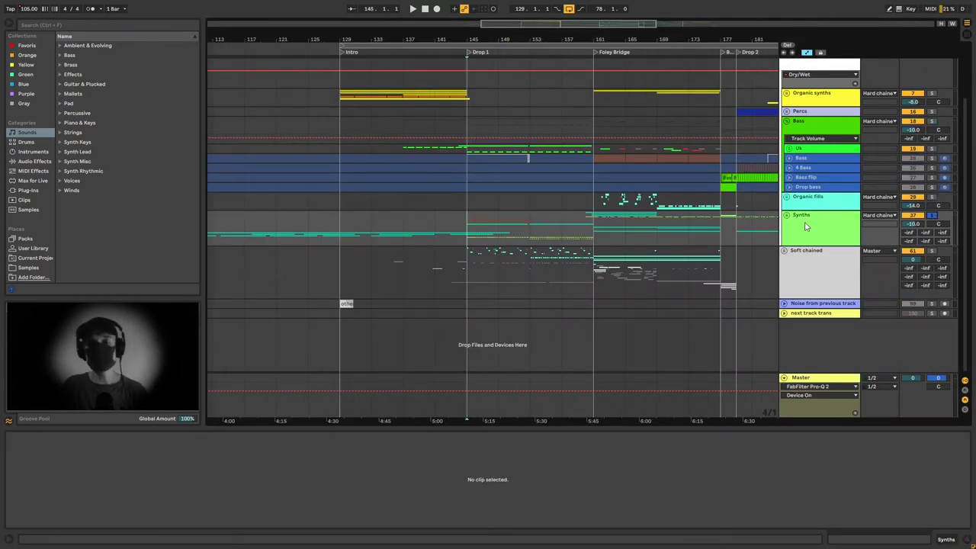
# Step: Play the soloed Synths group from the start of Drop 1 and expand it to reach its Sonars, Pads and Repeat tracks
pyautogui.press('space')
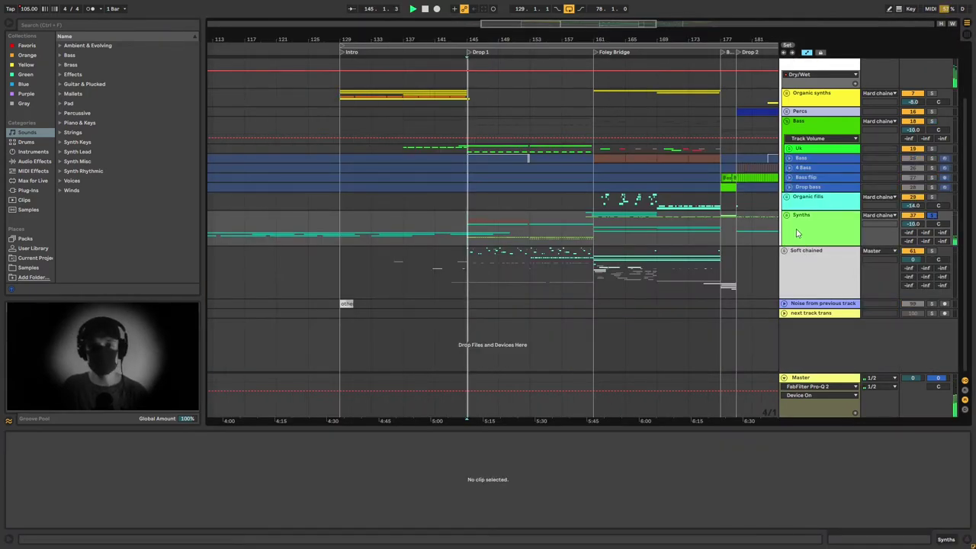
pyautogui.click(786, 216)
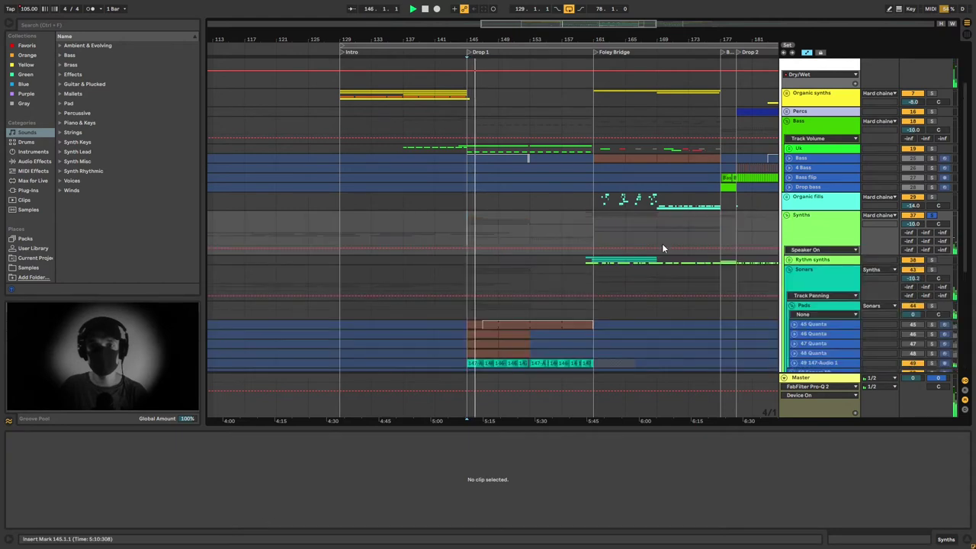
pyautogui.scroll(-5, 794, 244)
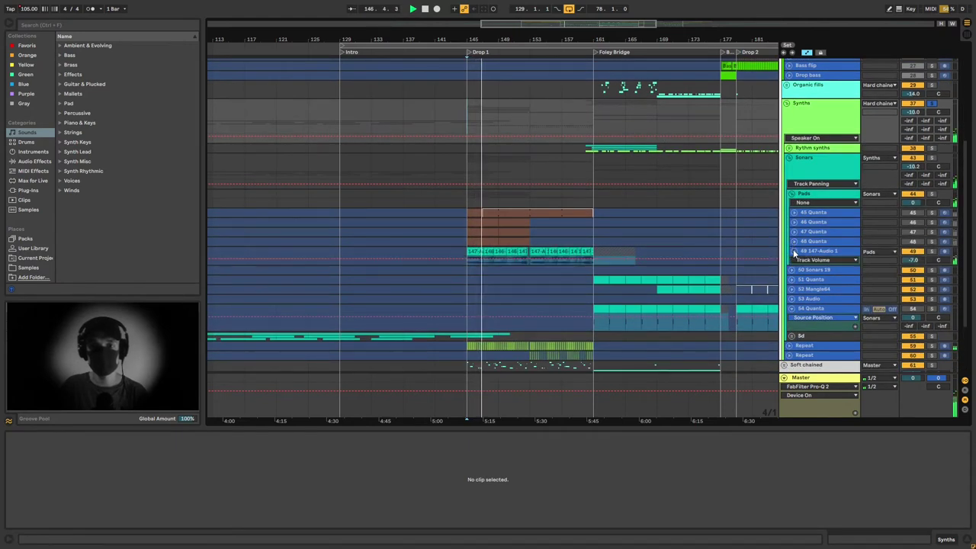
# Step: Unfold the 49 147-Audio 1 track and the first Repeat track, and hide the automation lanes
pyautogui.click(793, 251)
pyautogui.scroll(-2, 793, 248)
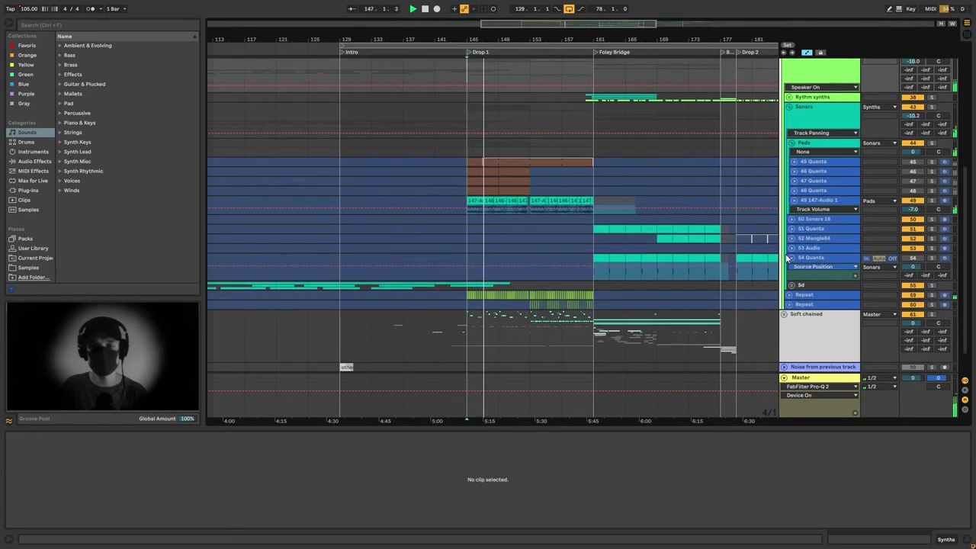
pyautogui.click(790, 295)
pyautogui.scroll(-1, 771, 294)
pyautogui.press('a')
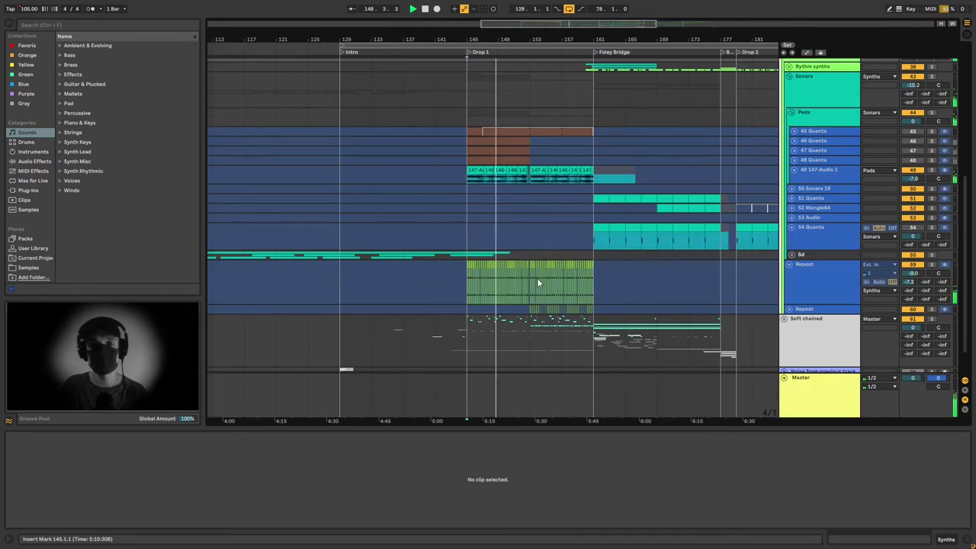
# Step: Select the first 147-Audio 1 clip at Drop 1 and enlarge its track's height to show the waveform
pyautogui.scroll(3, 518, 271)
pyautogui.scroll(3, 509, 264)
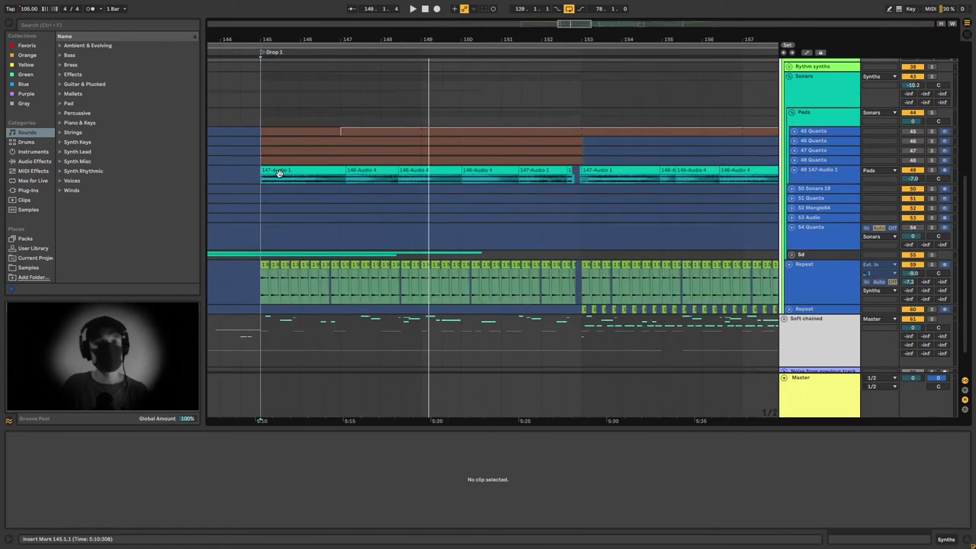
pyautogui.click(287, 170)
pyautogui.moveTo(826, 183); pyautogui.dragTo(827, 217)
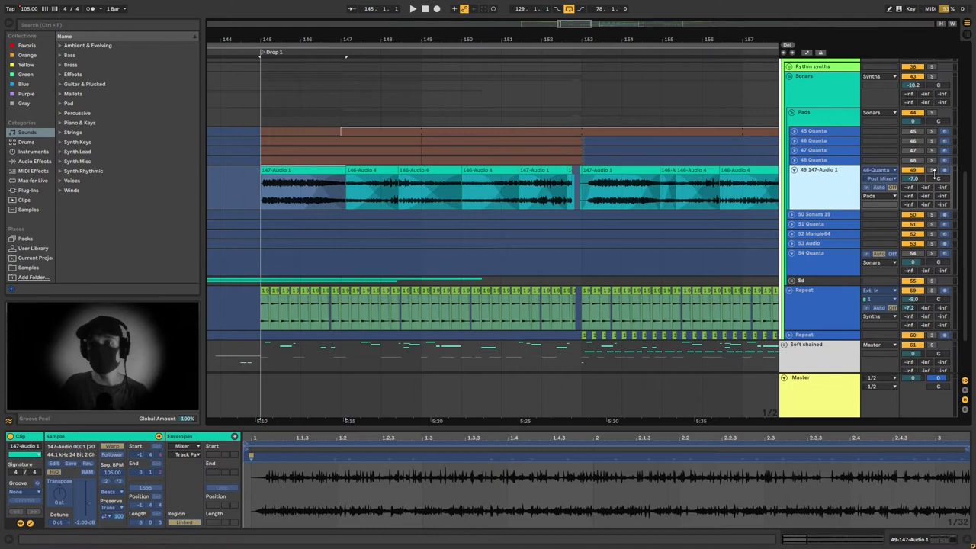
# Step: Audition the soloed 49 147-Audio 1 track from bars 146, 148 and 151, and highlight the 46 to 48 Quanta clips above it
pyautogui.click(311, 201)
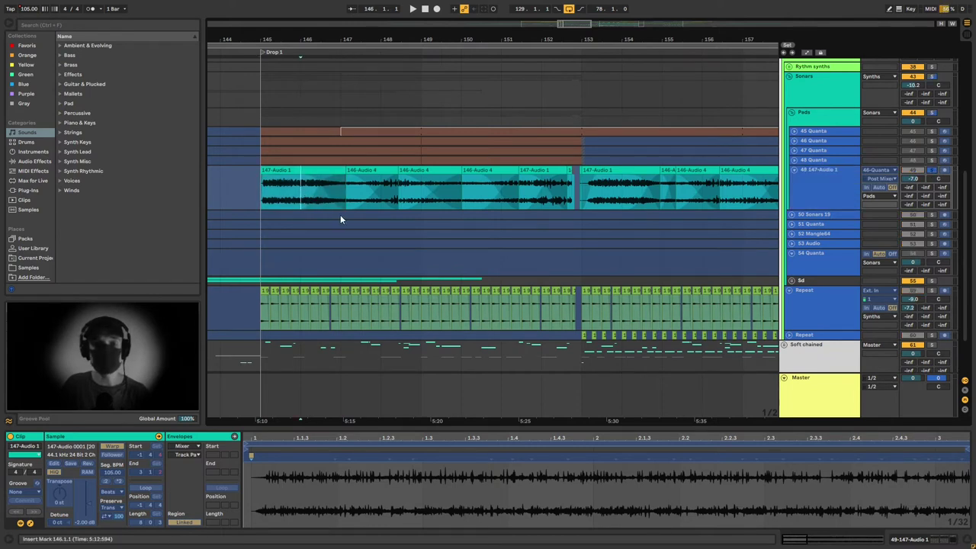
pyautogui.press('space')
pyautogui.click(402, 196)
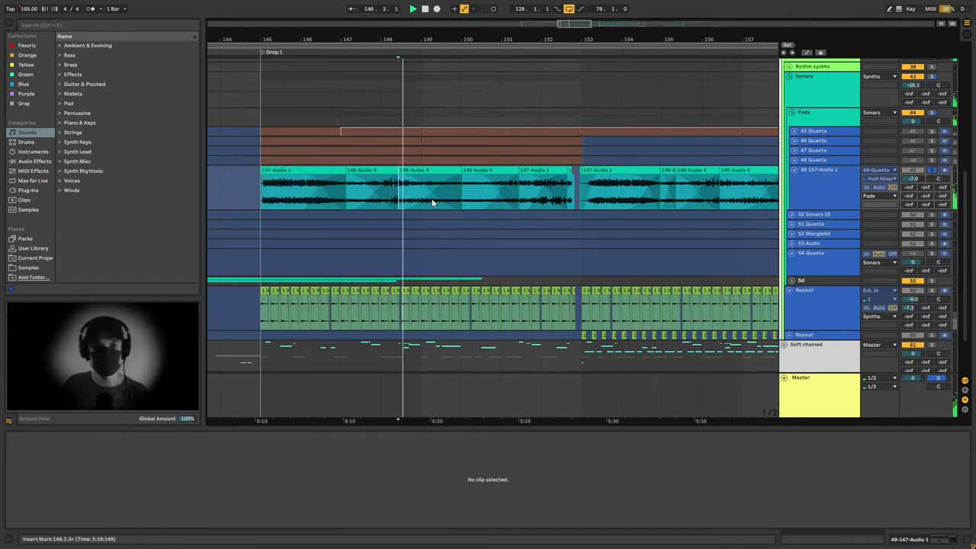
pyautogui.click(516, 197)
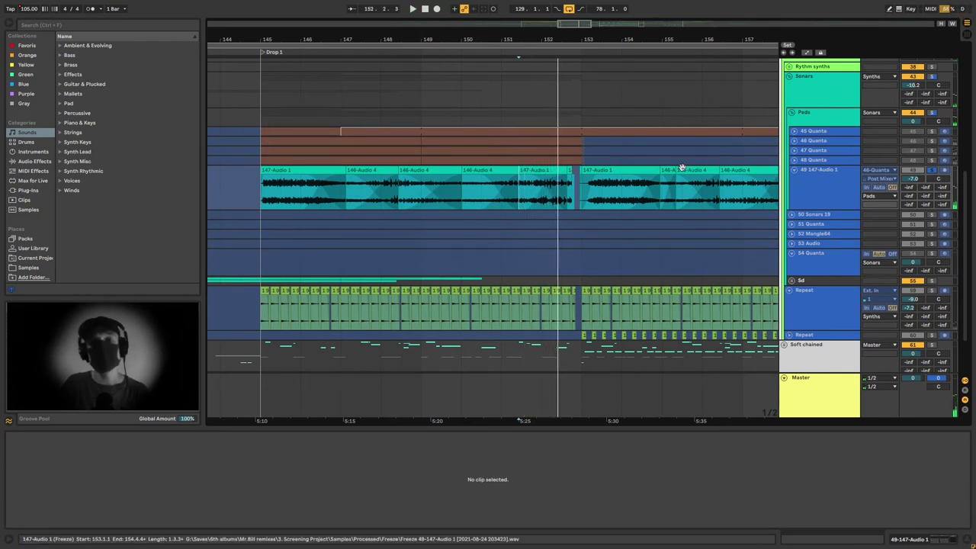
pyautogui.moveTo(742, 161); pyautogui.dragTo(293, 143)
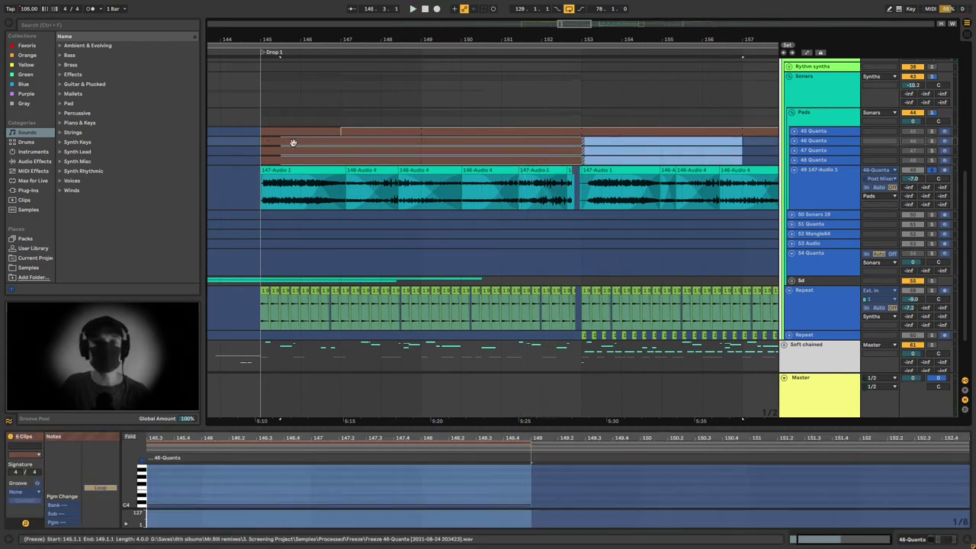
pyautogui.click(397, 191)
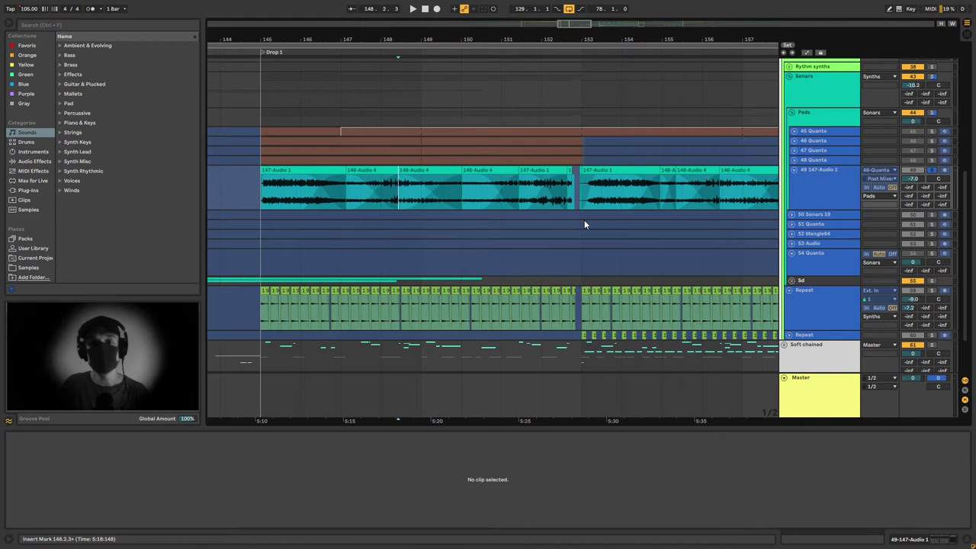
# Step: Audition the first Repeat track from the start of Drop 1 and show its device chain
pyautogui.scroll(-1, 587, 222)
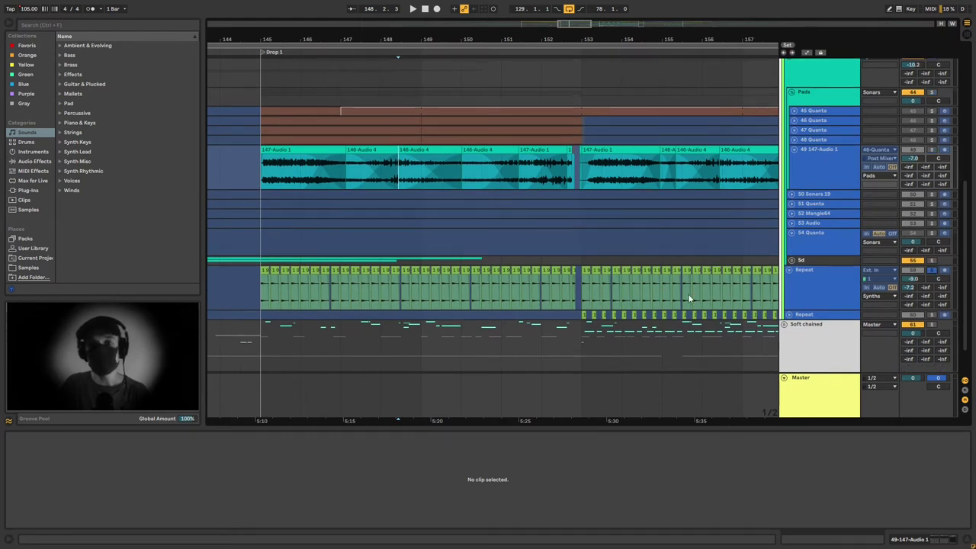
pyautogui.click(272, 296)
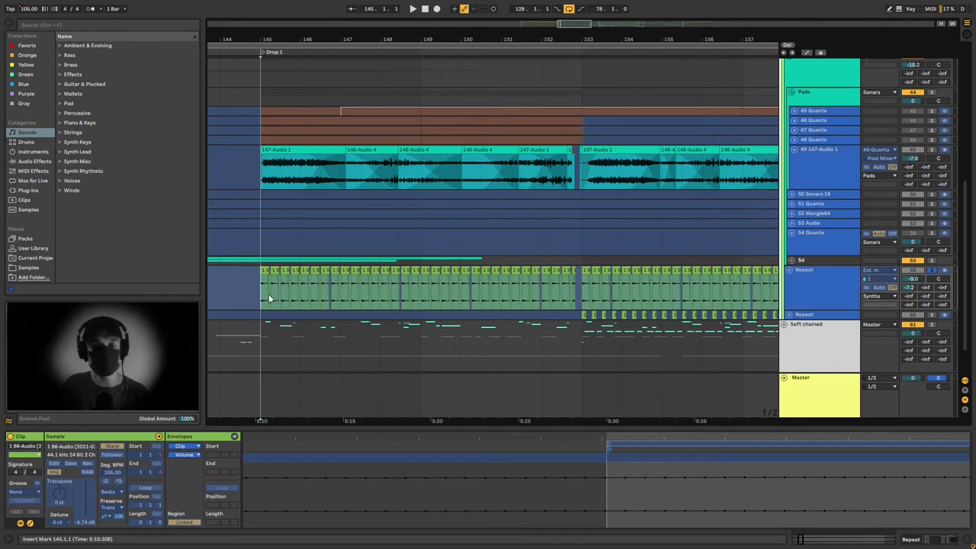
pyautogui.press('space')
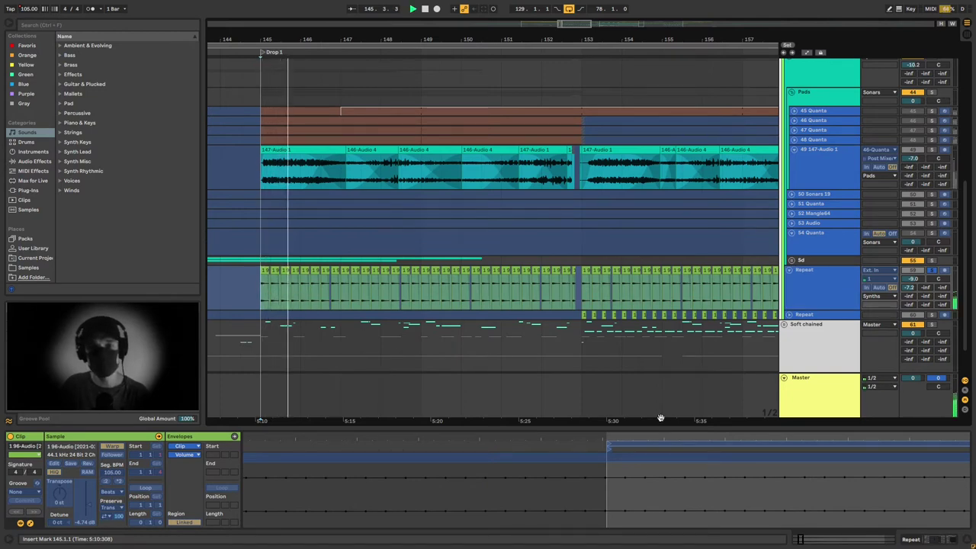
pyautogui.click(936, 539)
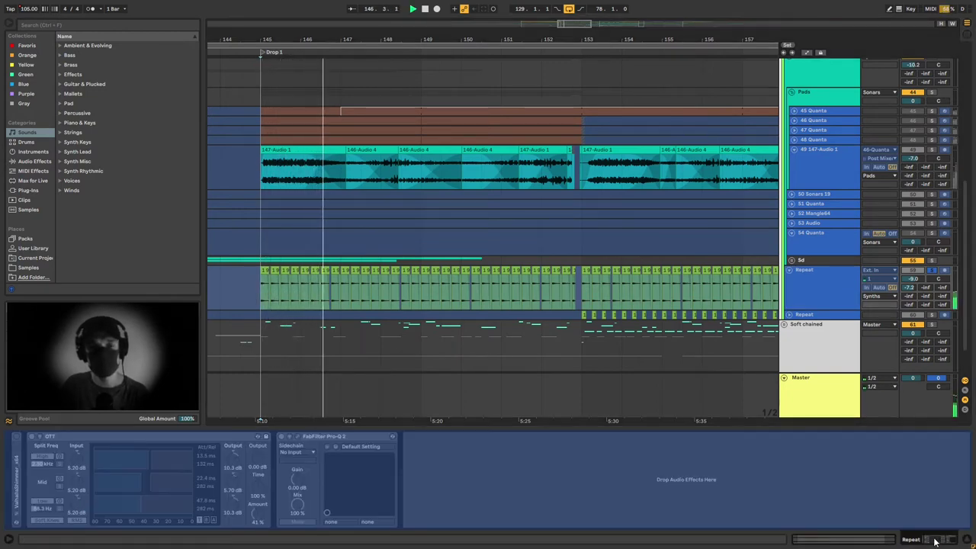
pyautogui.press('space')
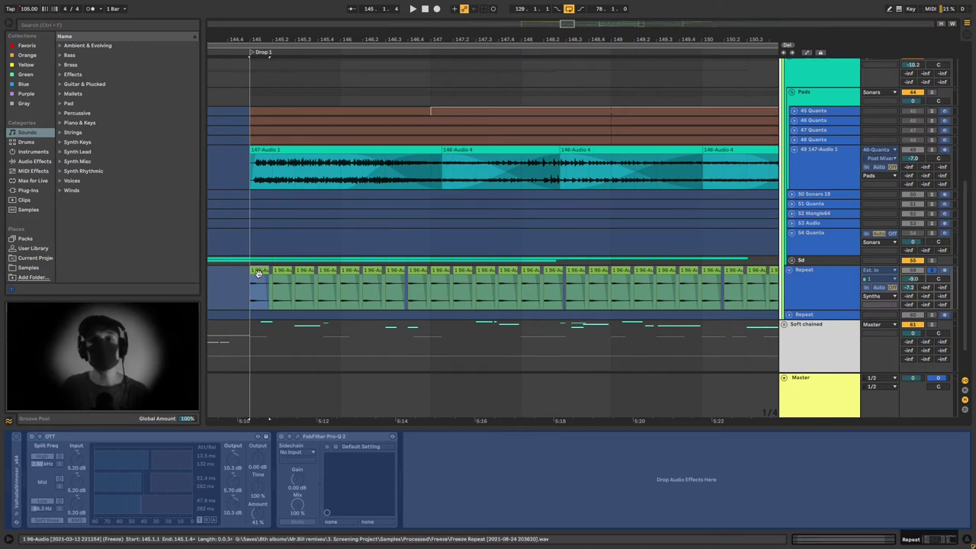
# Step: Collapse the Hard chained group, and expand the Soft chained group and its Percs subgroup
pyautogui.click(786, 72)
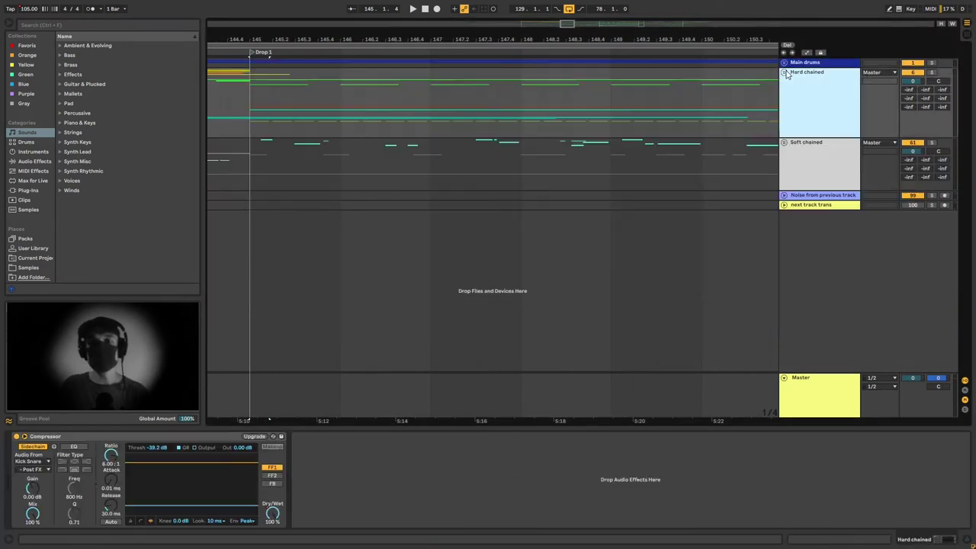
pyautogui.click(784, 142)
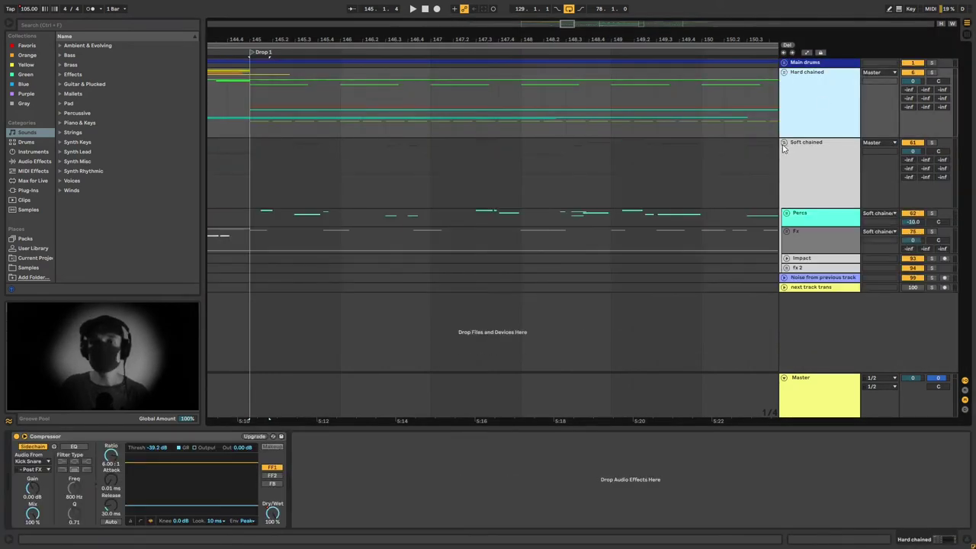
pyautogui.click(795, 221)
pyautogui.click(786, 213)
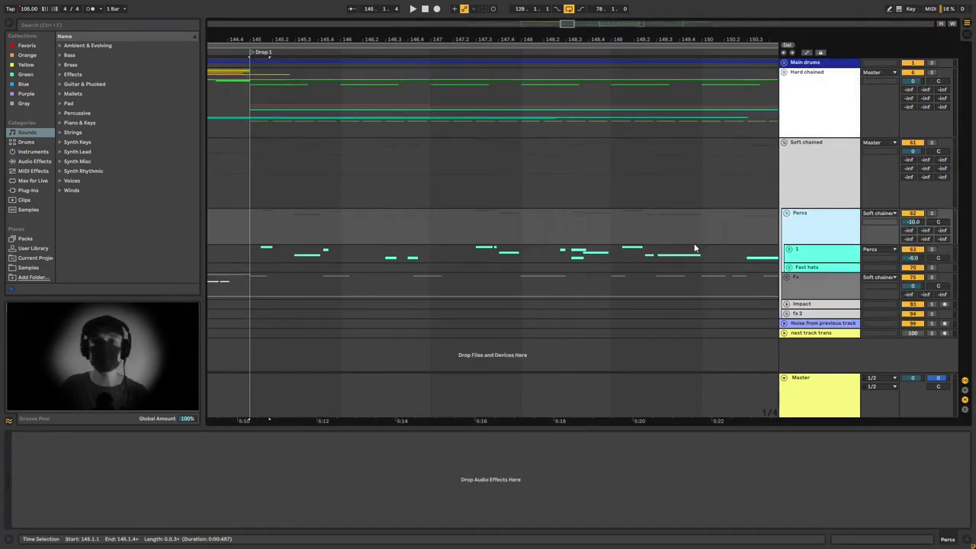
# Step: Solo the Soft chained group and play it from the start of Drop 1 at bar 145
pyautogui.scroll(-5, 535, 245)
pyautogui.click(479, 255)
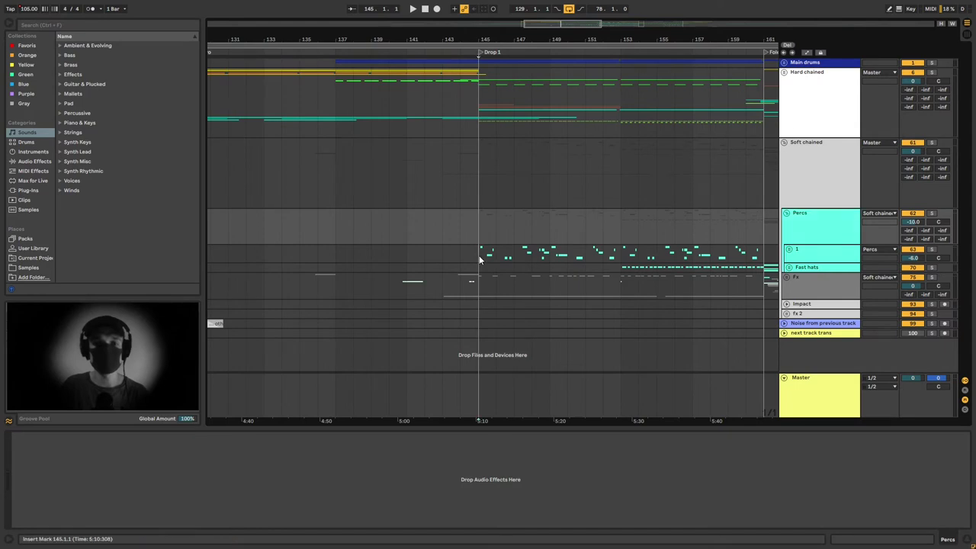
pyautogui.click(931, 142)
pyautogui.press('space')
pyautogui.press('+')
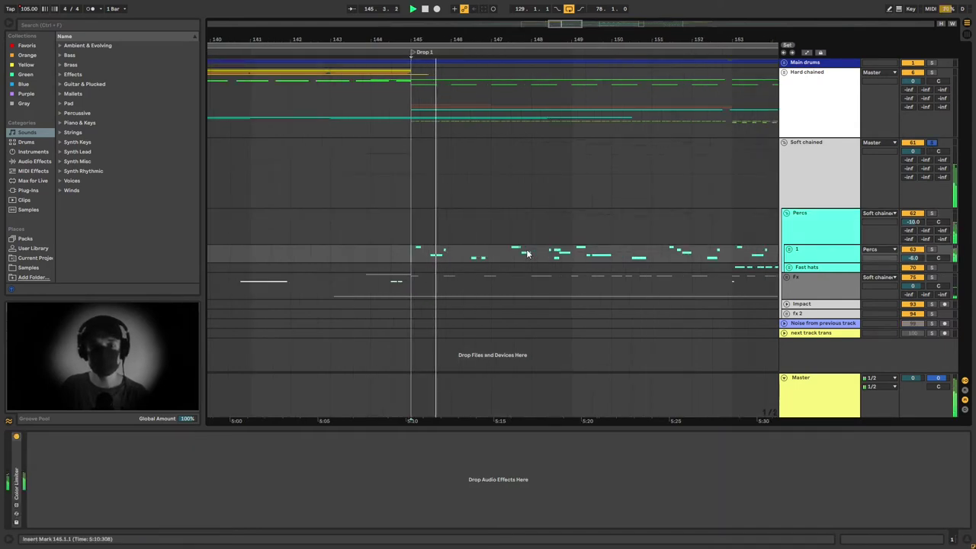
# Step: Expand subgroup 1 of Percs and show the device chain of the 68 Drop Glitch track during playback
pyautogui.click(790, 250)
pyautogui.scroll(-2, 680, 261)
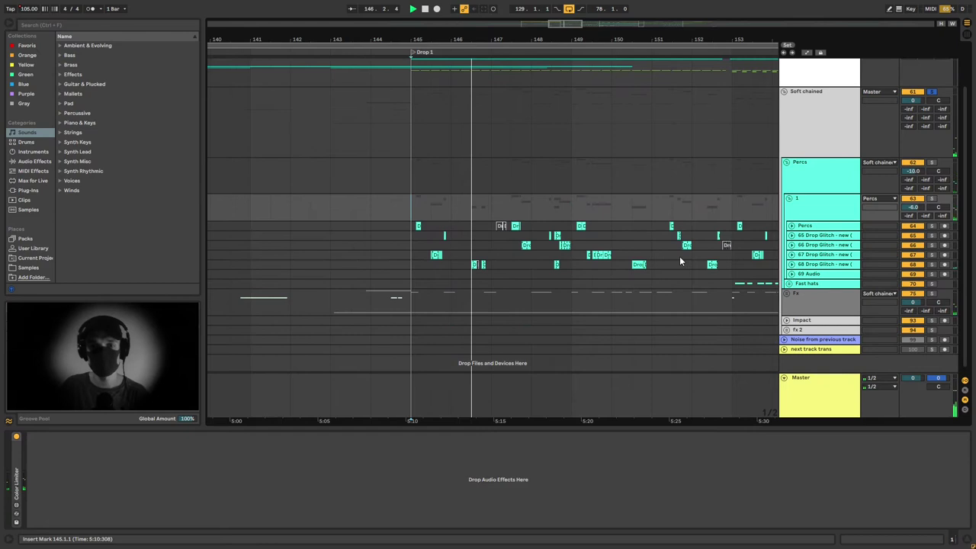
pyautogui.click(808, 265)
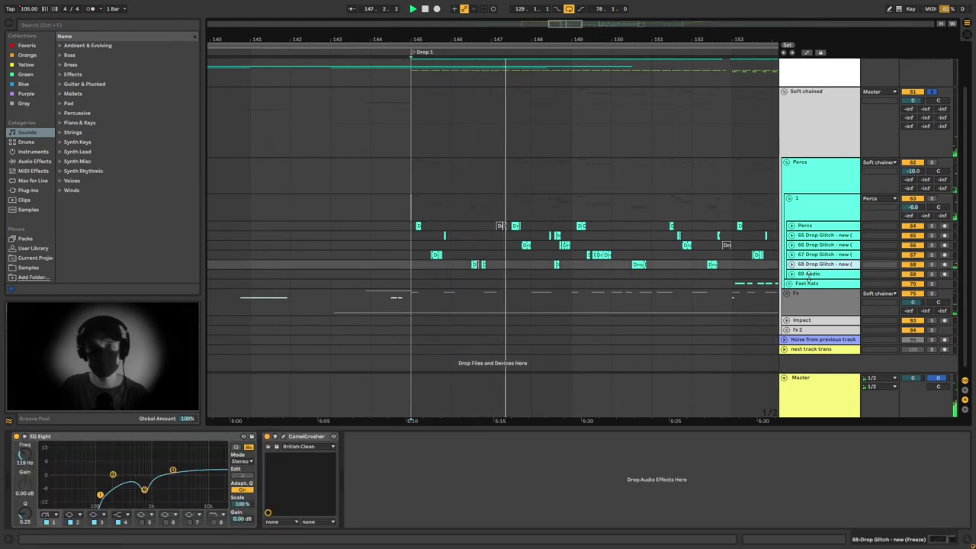
# Step: Unfold the tracks of Percs subgroup 1 and open the first Drop Glitch clip on the Percs track in the sample view
pyautogui.hotkey('alt', '+')
pyautogui.hotkey('alt', '+')
pyautogui.scroll(-2, 674, 237)
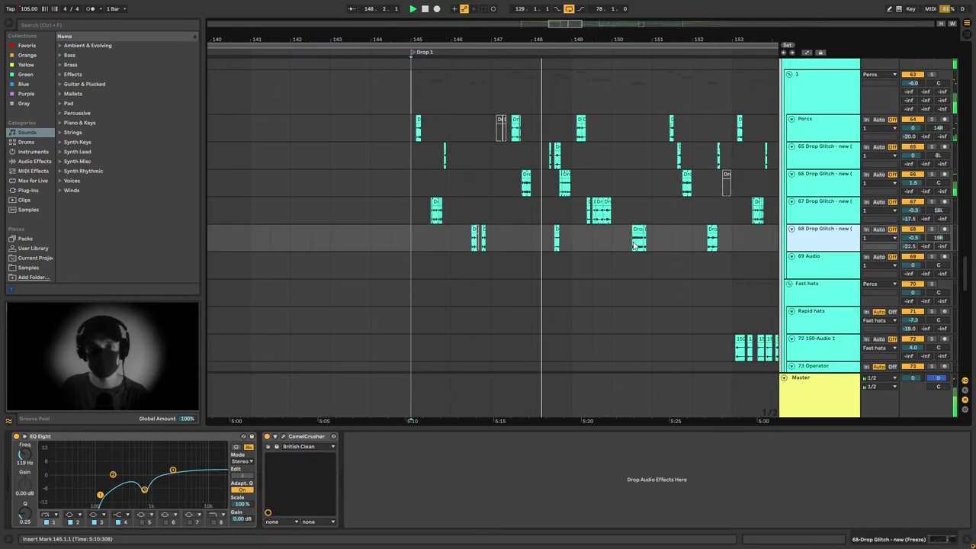
pyautogui.scroll(-2, 631, 241)
pyautogui.scroll(2, 630, 241)
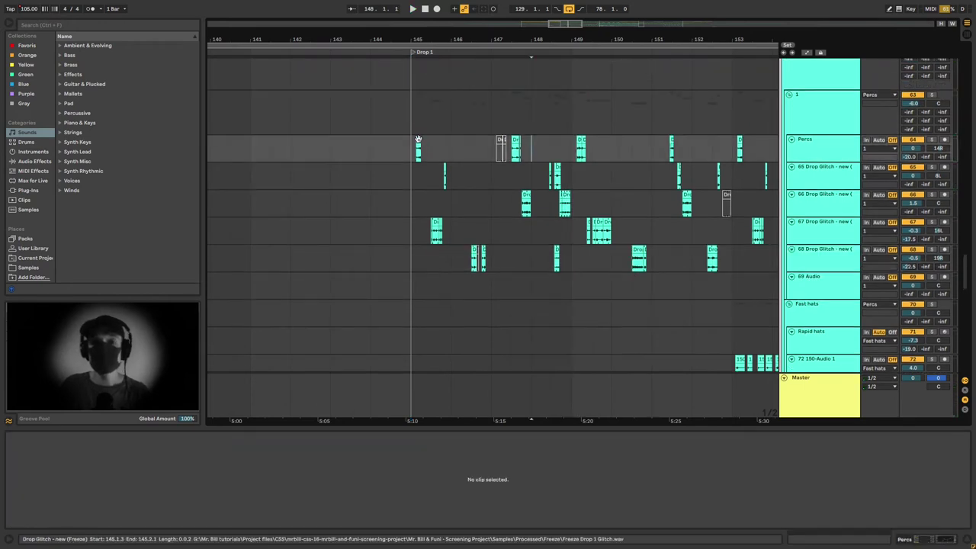
pyautogui.click(418, 141)
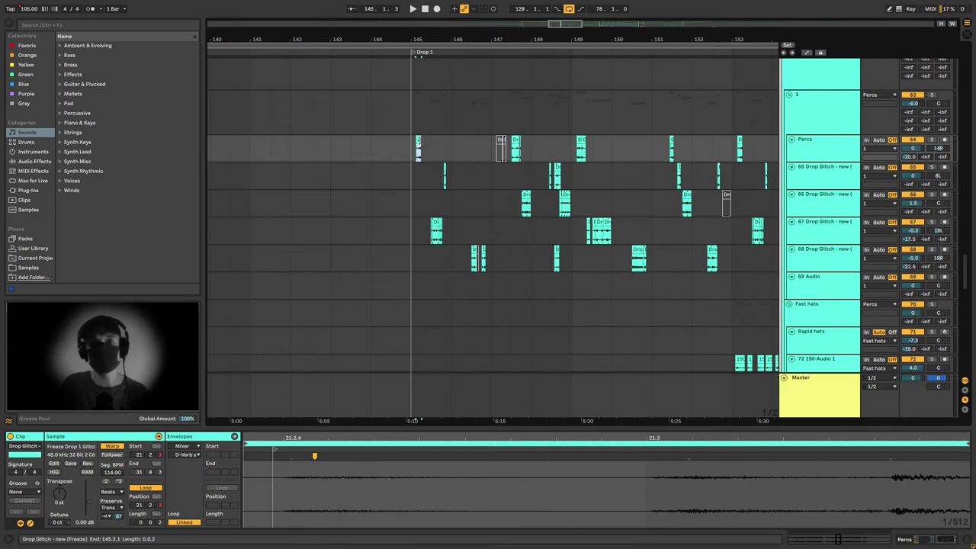
# Step: Extend the first Drop Glitch clip on the Percs track to about bar 152 and solo that track
pyautogui.moveTo(420, 141); pyautogui.dragTo(712, 142)
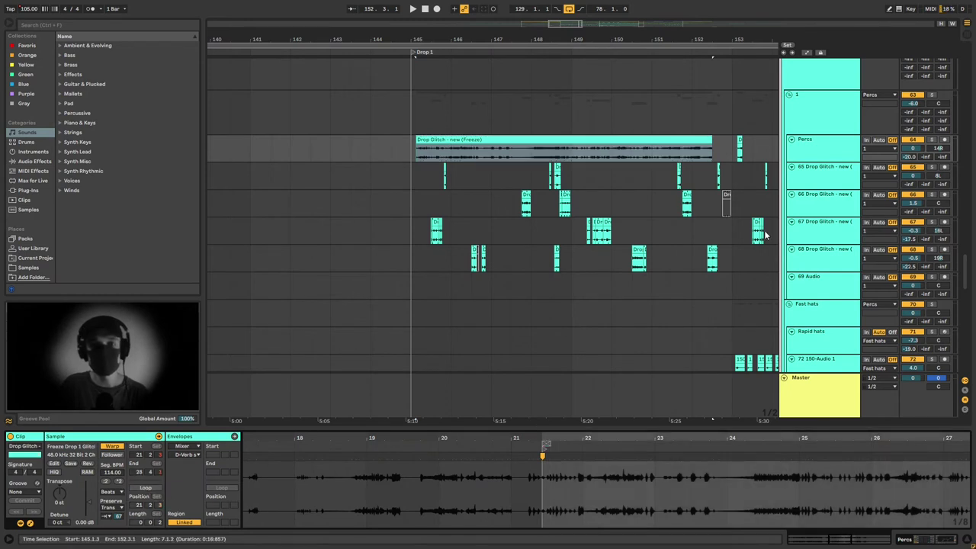
pyautogui.click(580, 153)
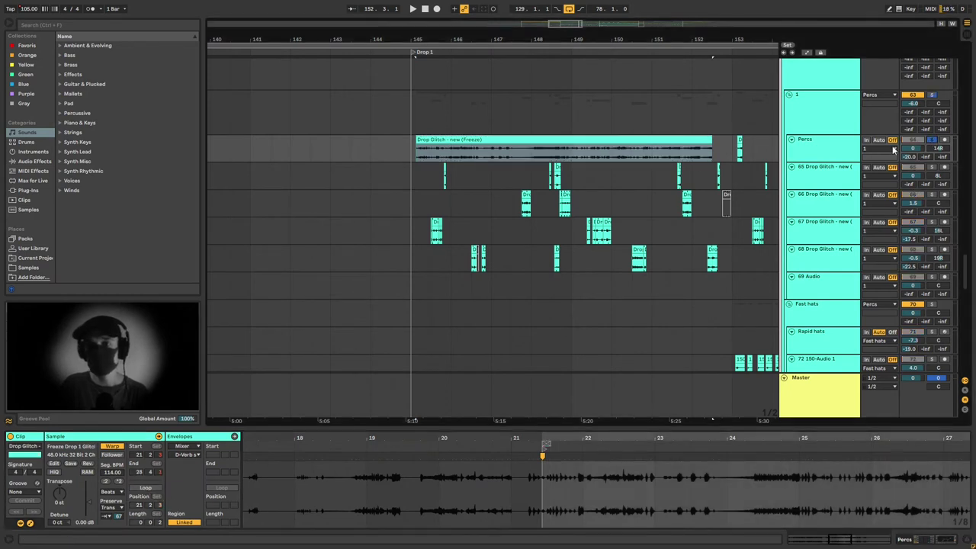
pyautogui.click(440, 158)
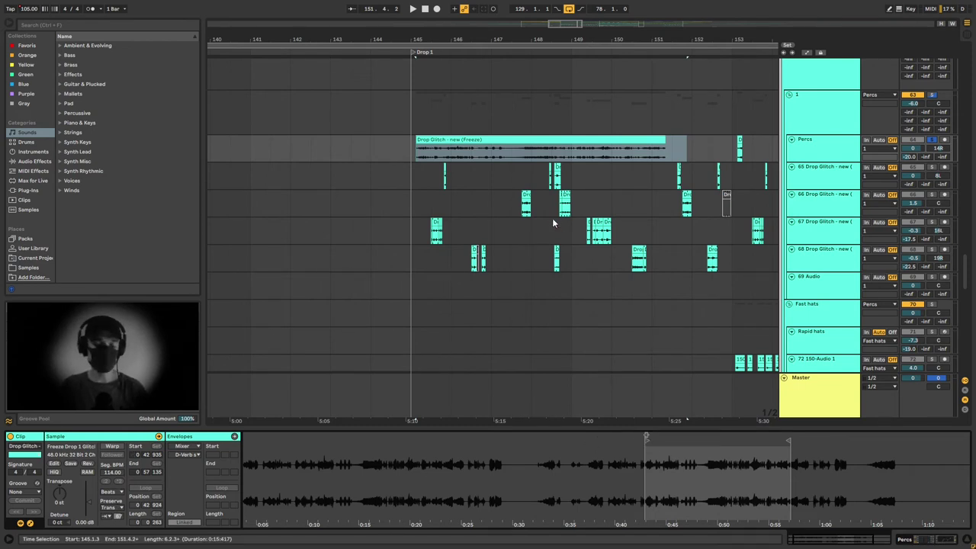
pyautogui.hotkey('ctrl', 'w')
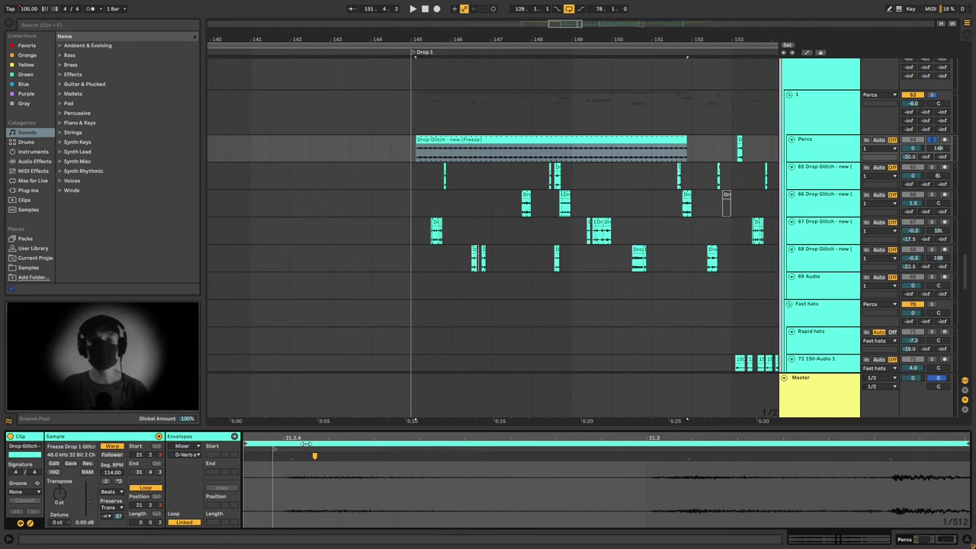
# Step: Move the extended Percs clip's short loop within its sample and audition it from the clip's start
pyautogui.moveTo(405, 438); pyautogui.dragTo(405, 396)
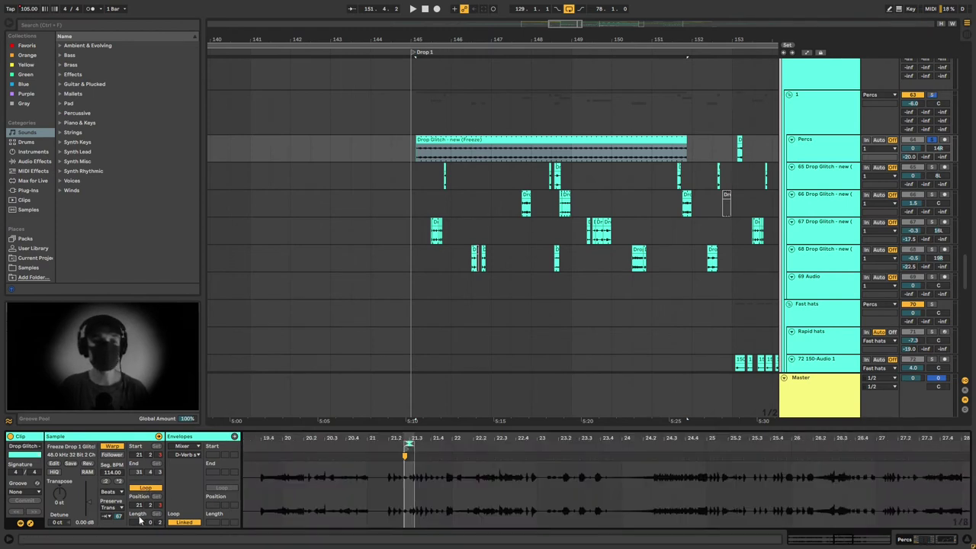
pyautogui.moveTo(405, 446); pyautogui.dragTo(409, 448)
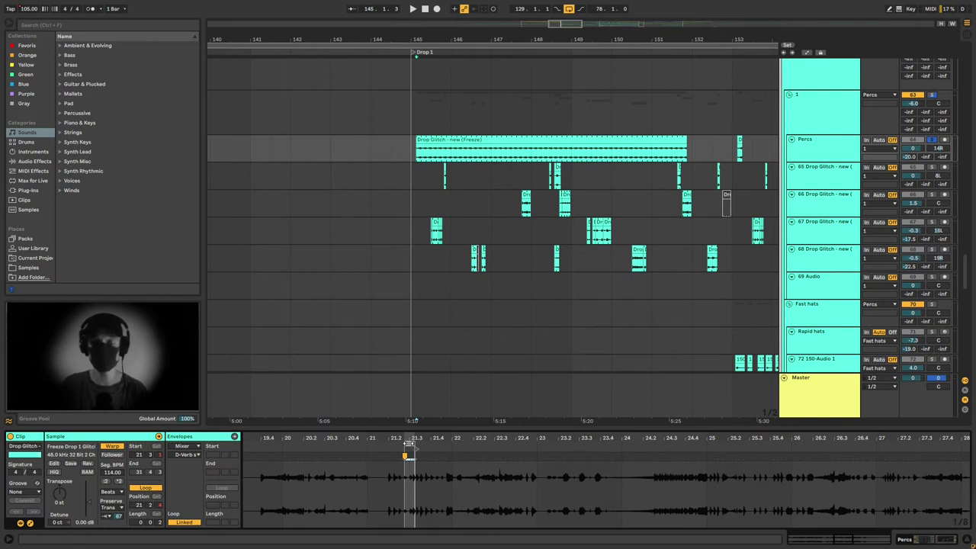
pyautogui.press('space')
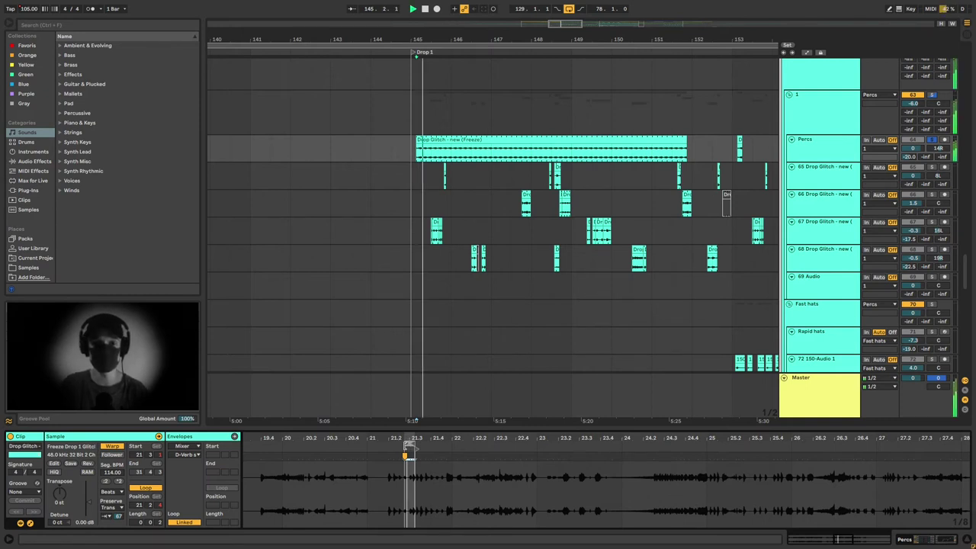
pyautogui.press('space')
pyautogui.moveTo(409, 443); pyautogui.dragTo(743, 450)
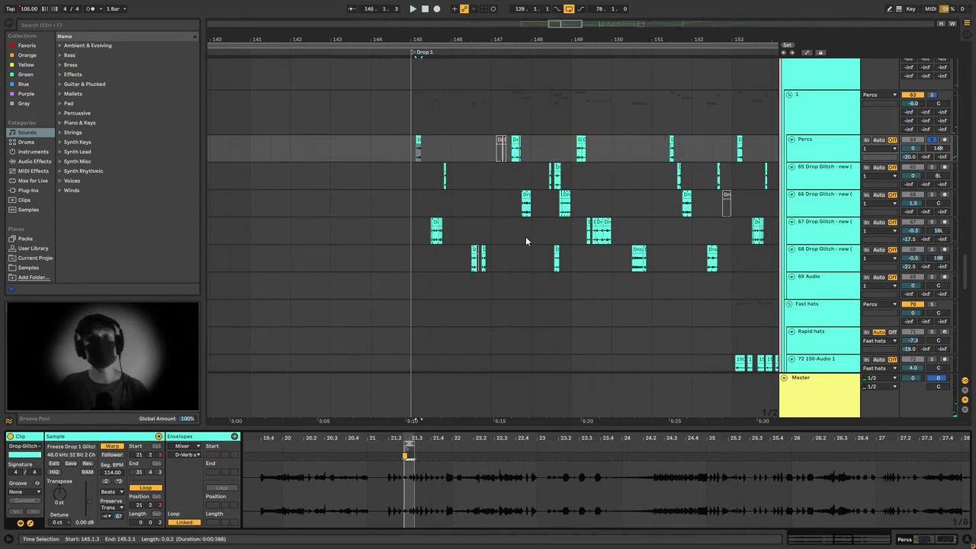
# Step: Try extending one Drop Glitch clip on track 67 and one on track 66, and undo each extension
pyautogui.scroll(5, 468, 189)
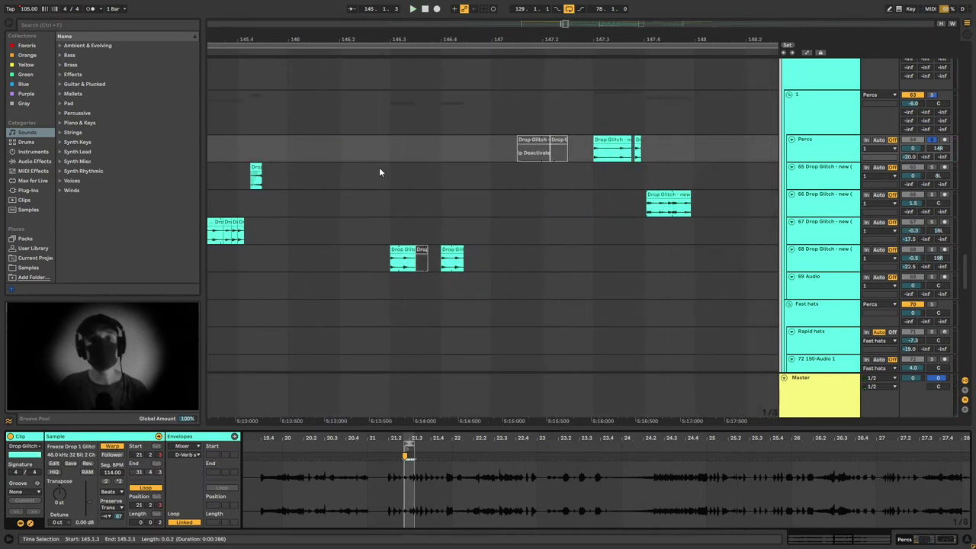
pyautogui.scroll(-4, 379, 167)
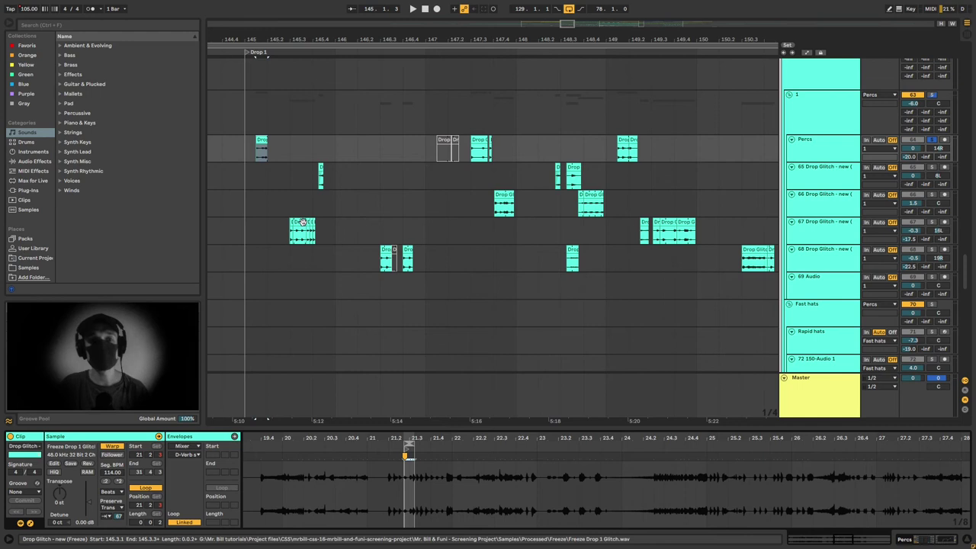
pyautogui.moveTo(303, 222); pyautogui.dragTo(674, 224)
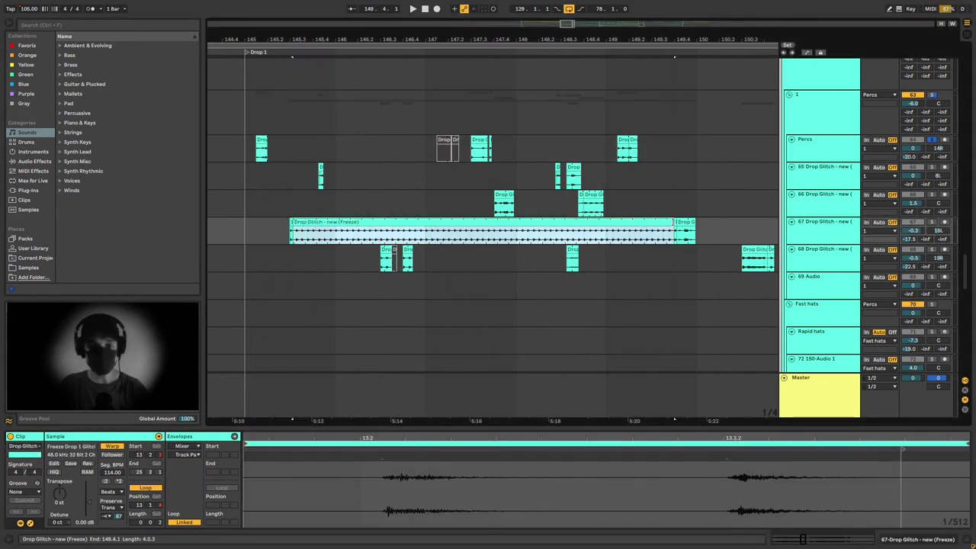
pyautogui.click(580, 226)
pyautogui.hotkey('ctrl', 'z')
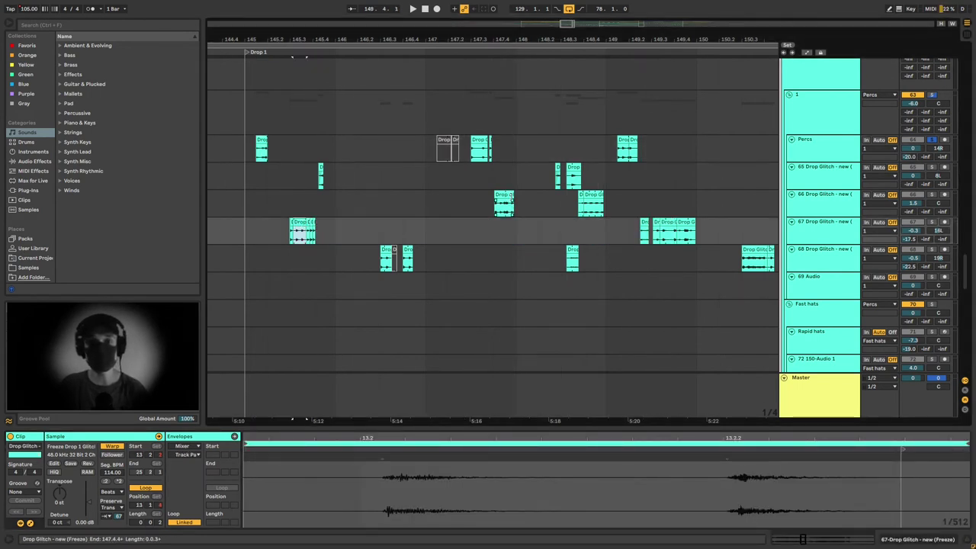
pyautogui.moveTo(512, 195); pyautogui.dragTo(821, 208)
pyautogui.hotkey('ctrl', 'z')
pyautogui.scroll(-1, 613, 204)
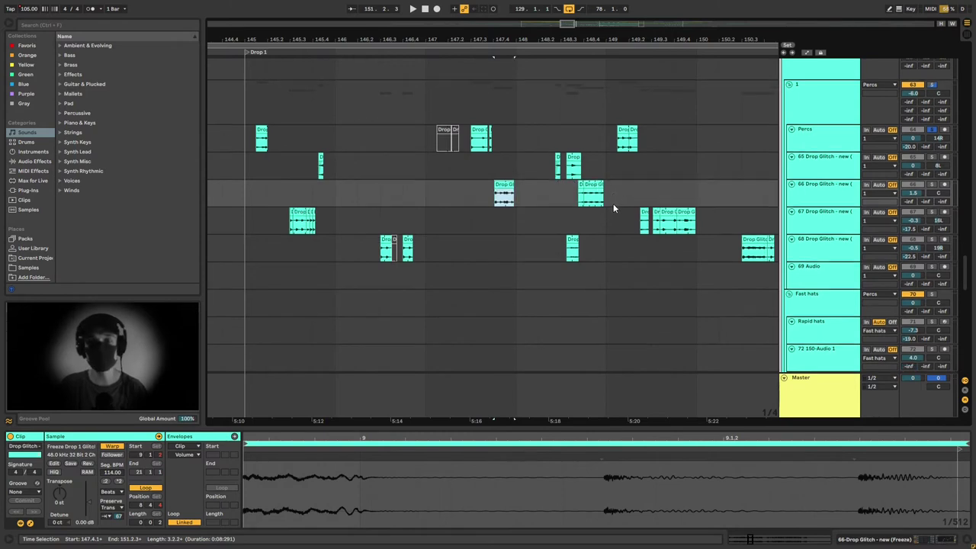
# Step: Clear the Percs track's solo and play the whole soloed subgroup 1 from bar 147.4
pyautogui.scroll(-5, 612, 207)
pyautogui.scroll(3, 608, 213)
pyautogui.scroll(1, 483, 201)
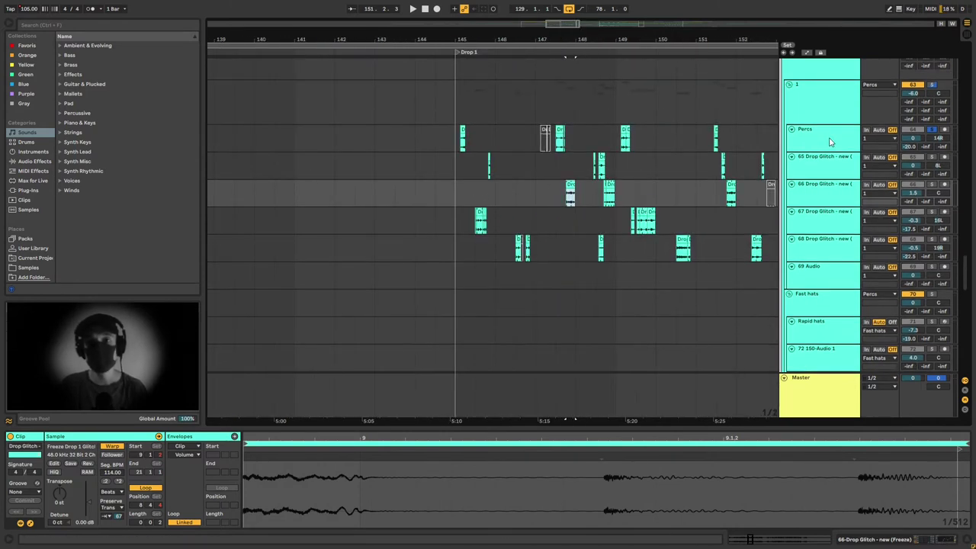
pyautogui.scroll(1, 830, 148)
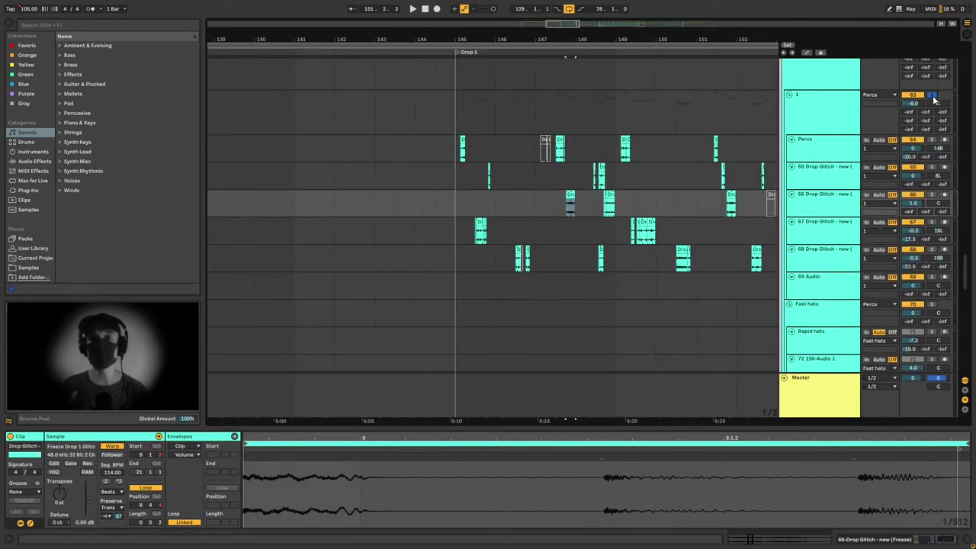
pyautogui.scroll(1, 640, 173)
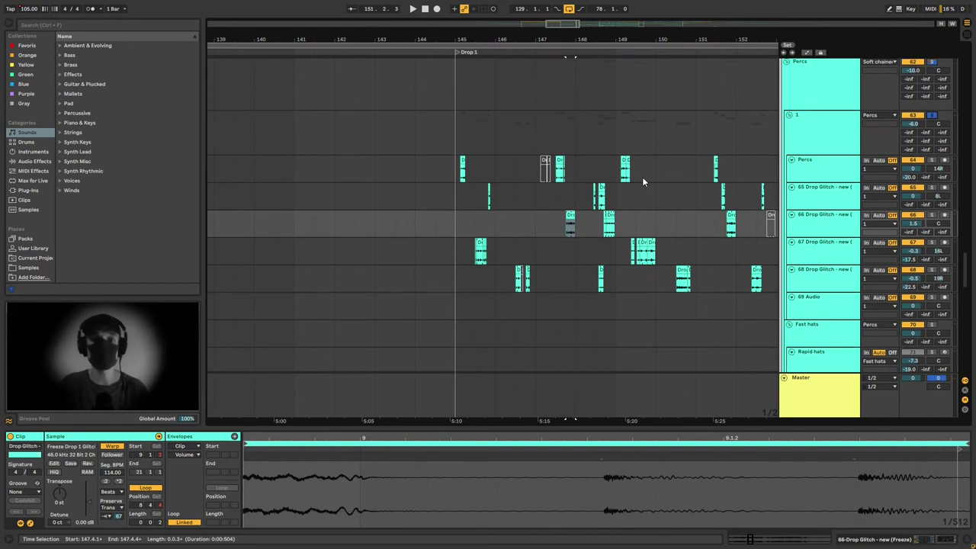
pyautogui.press('space')
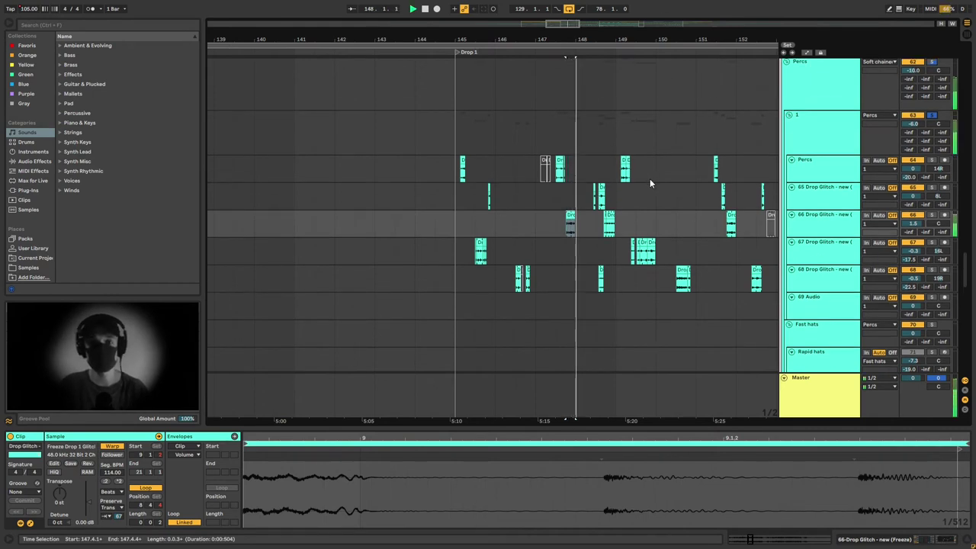
pyautogui.scroll(-4, 667, 196)
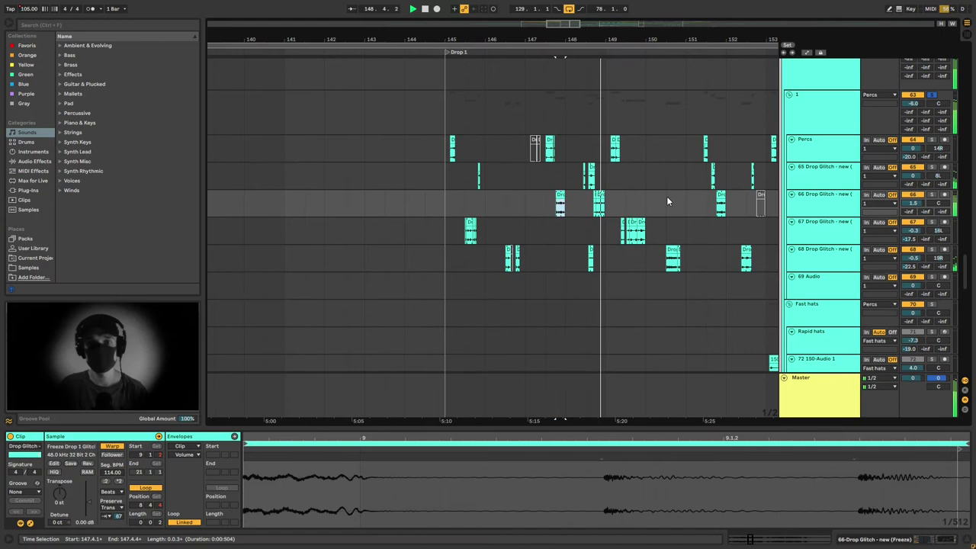
pyautogui.scroll(-2, 667, 198)
# Step: Play the full arrangement from the start of Foley Bridge at bar 161
pyautogui.scroll(5, 666, 197)
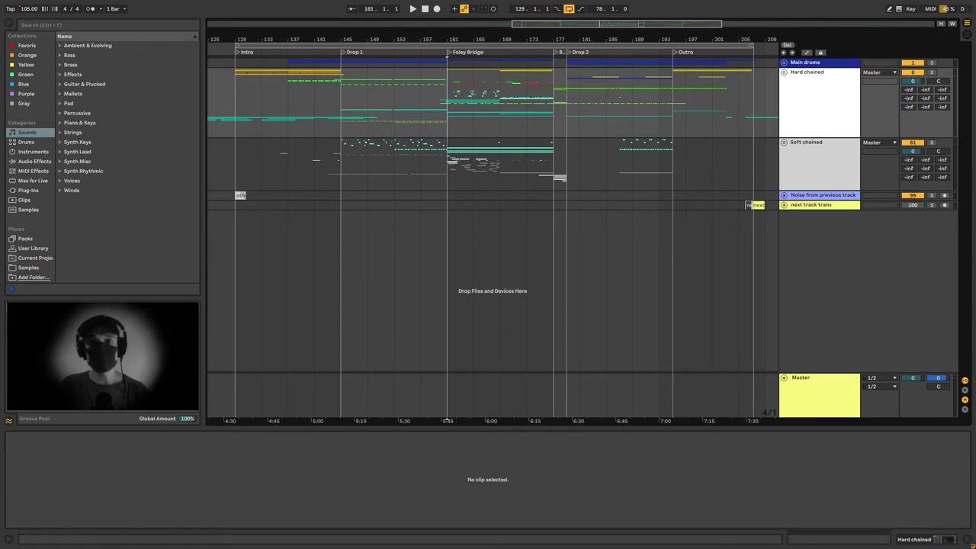
pyautogui.scroll(3, 575, 72)
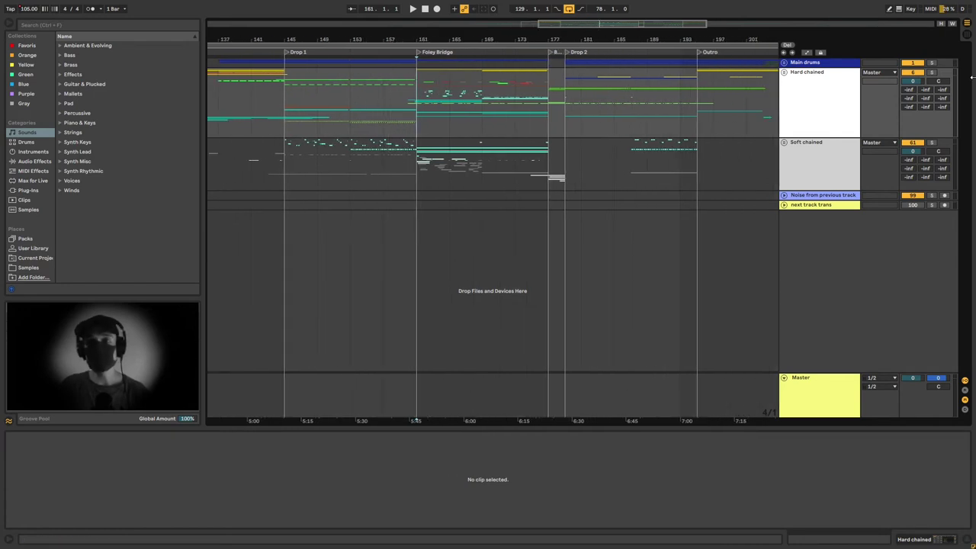
pyautogui.press('space')
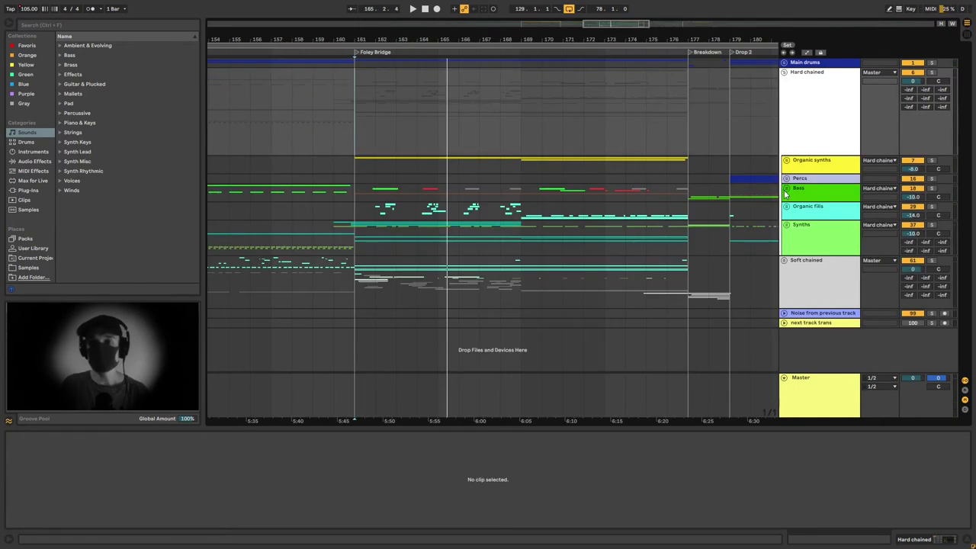
# Step: Expand the Bass group, then solo and unfold its Bass track, and play it from the start of Foley Bridge
pyautogui.click(787, 188)
pyautogui.scroll(-2, 793, 193)
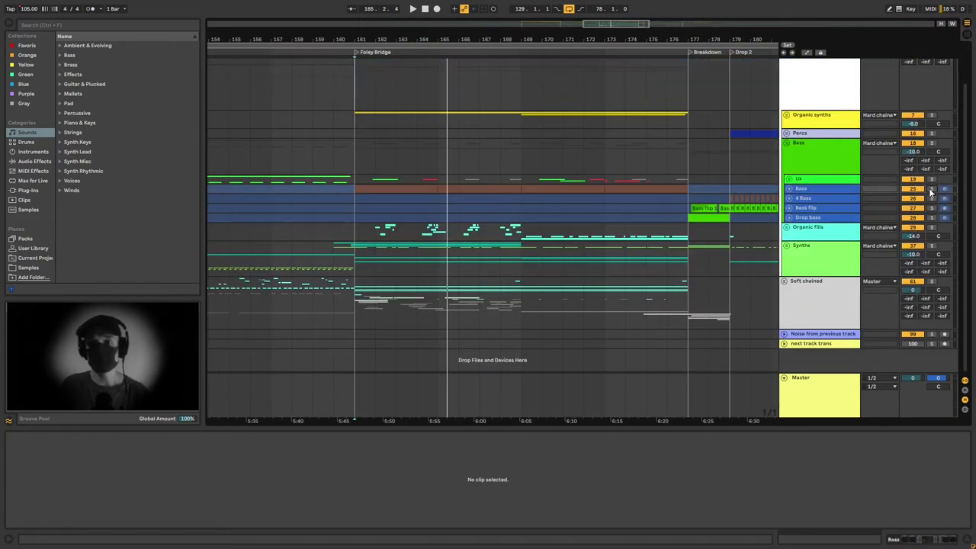
pyautogui.click(931, 188)
pyautogui.click(789, 188)
pyautogui.press('space')
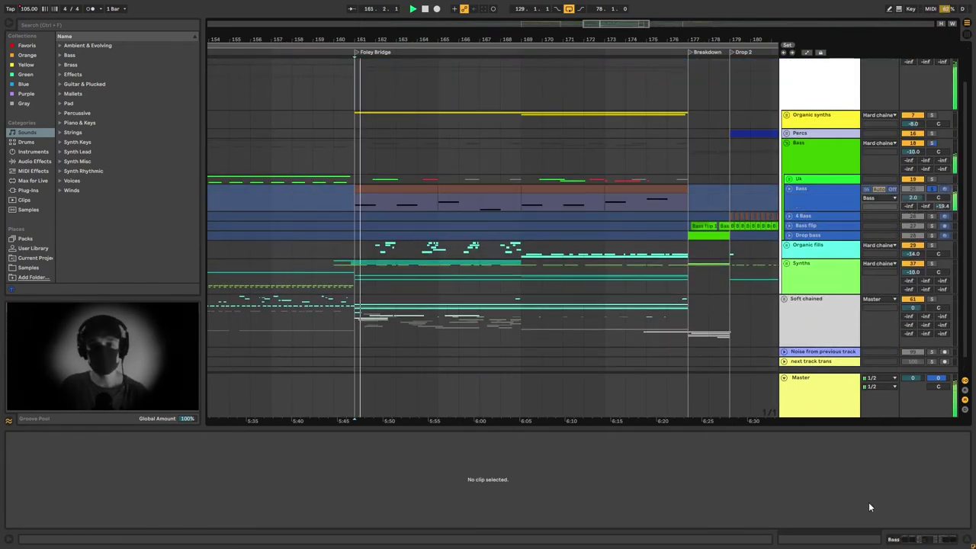
pyautogui.click(913, 539)
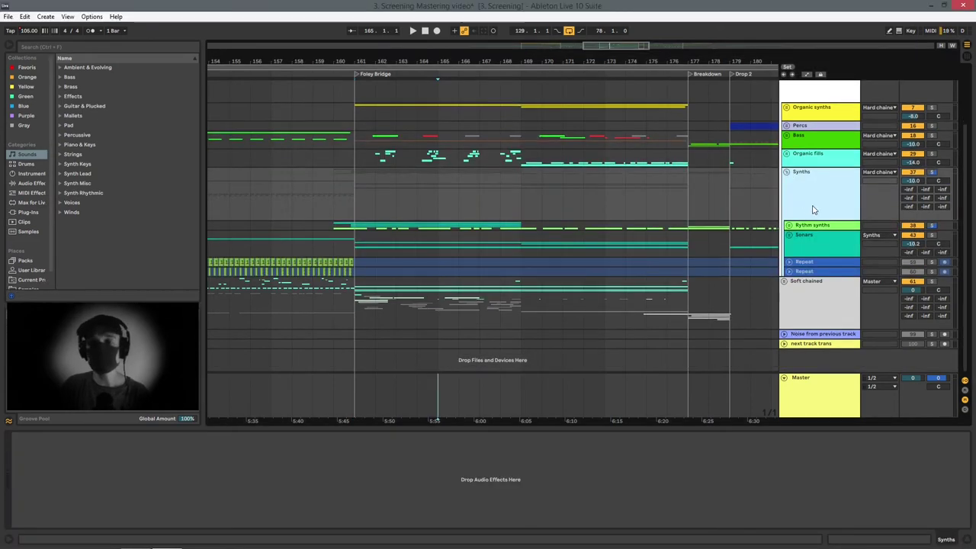
# Step: Expand the Rythm synths subgroup and audition its All track from the start of Foley Bridge and from the Breakdown
pyautogui.click(787, 225)
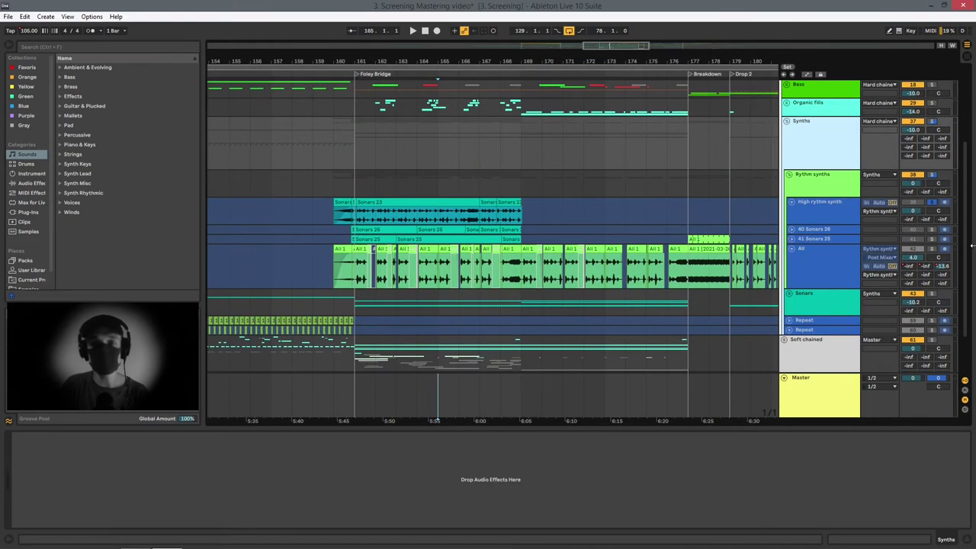
pyautogui.click(353, 250)
pyautogui.press('space')
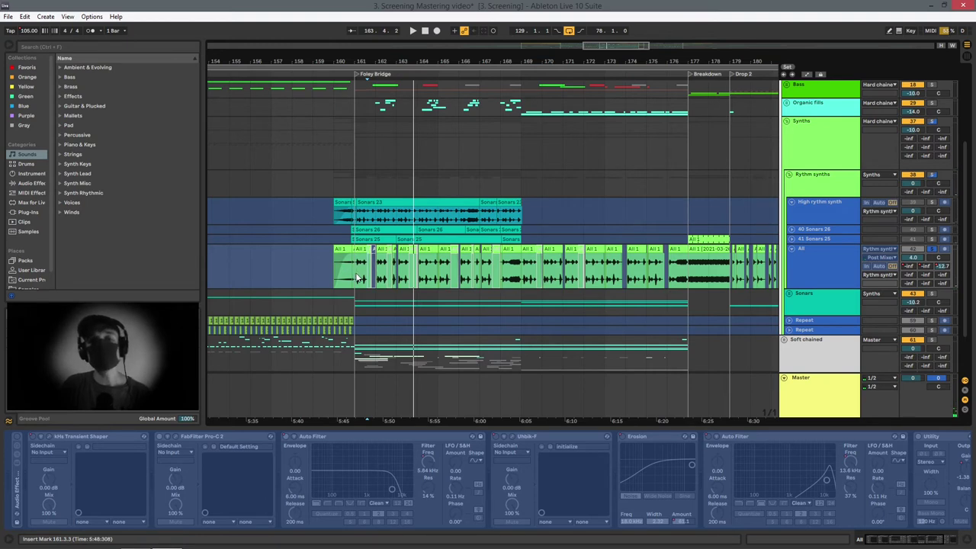
pyautogui.moveTo(357, 278); pyautogui.dragTo(708, 282)
pyautogui.click(697, 281)
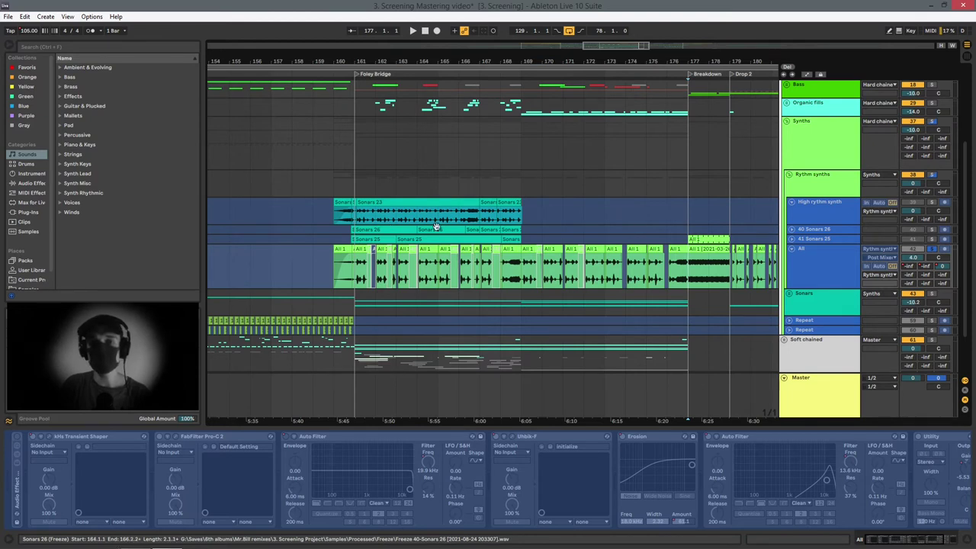
# Step: Show the High rythm synth track's device chain and play the soloed track from bar 166
pyautogui.click(469, 220)
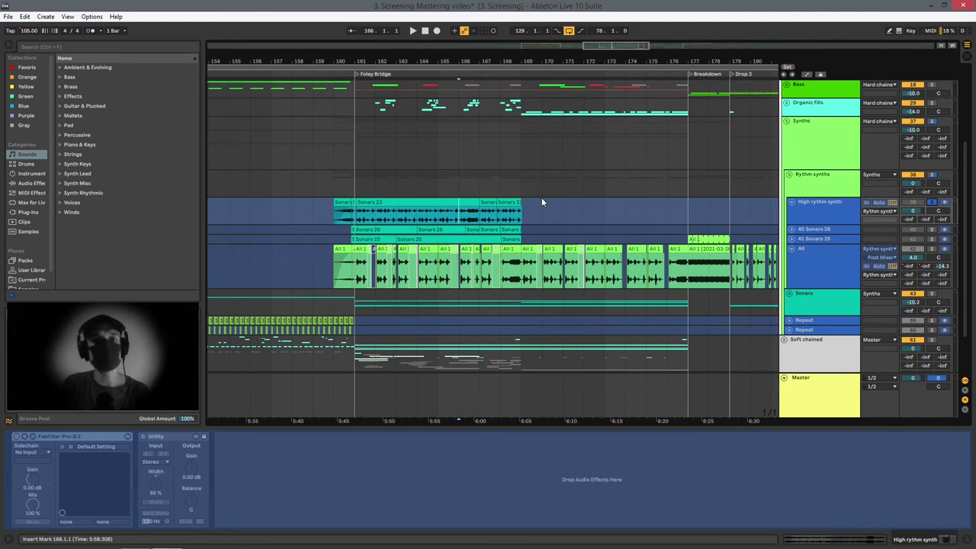
pyautogui.click(463, 220)
pyautogui.scroll(3, 470, 218)
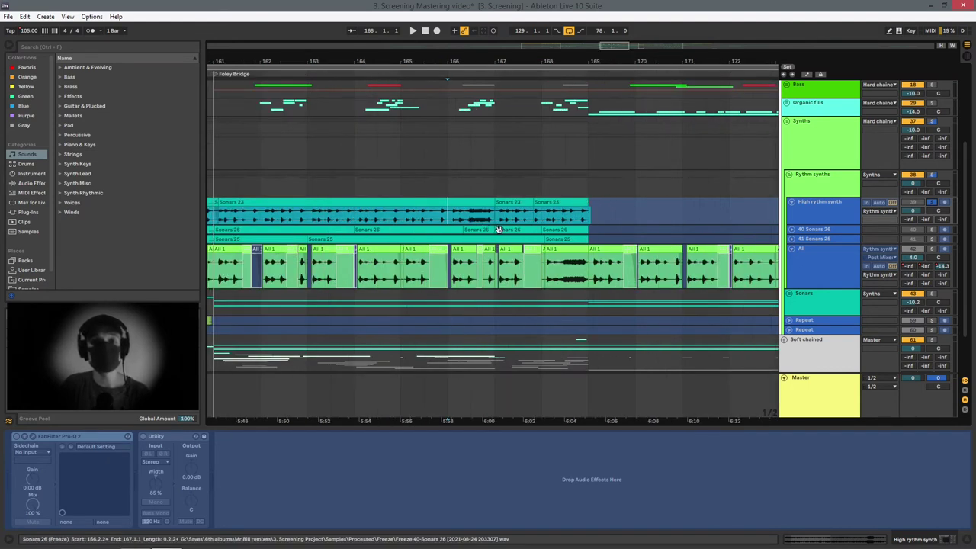
pyautogui.press('space')
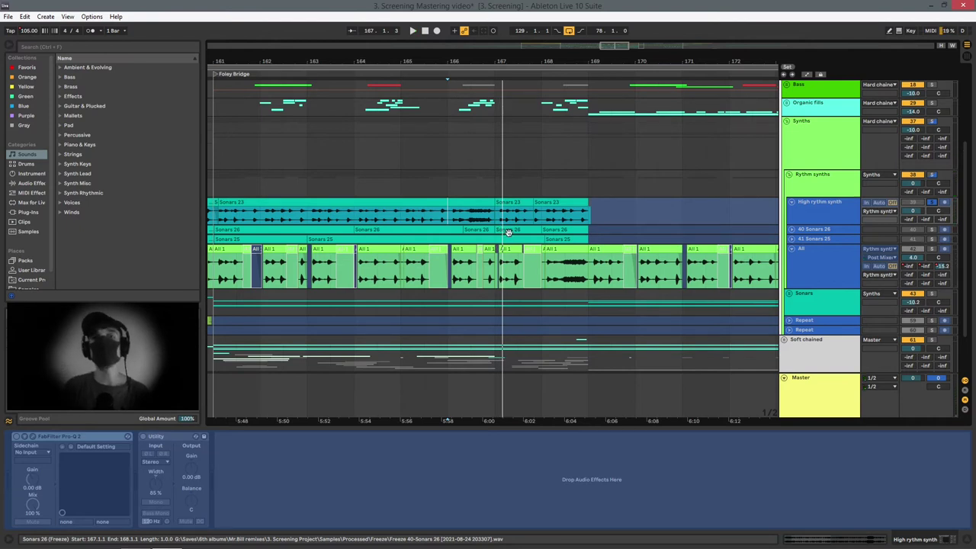
# Step: Solo the All track in place of High rythm synth and play it from bar 168
pyautogui.click(925, 242)
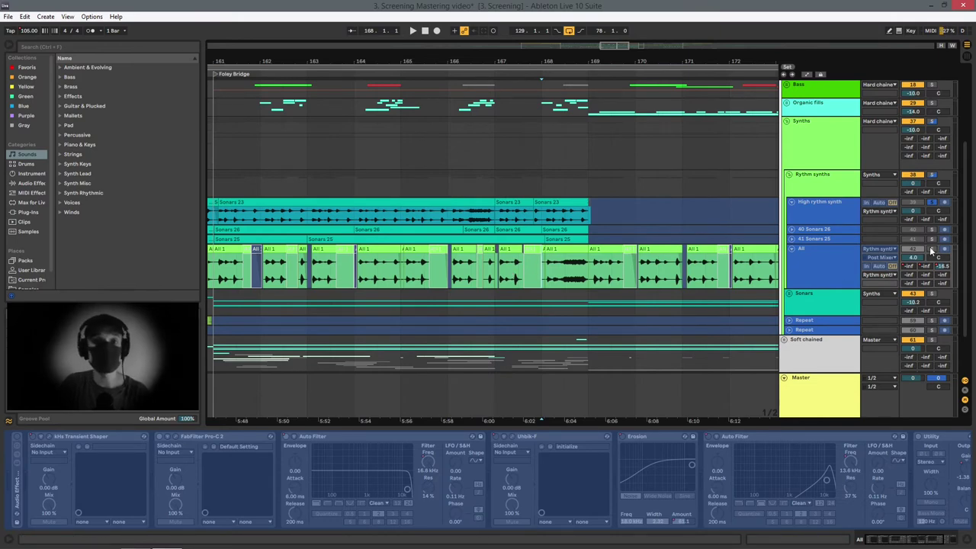
pyautogui.press('space')
pyautogui.keyDown('ctrl'); pyautogui.scroll(-3, 646, 269); pyautogui.keyUp('ctrl')
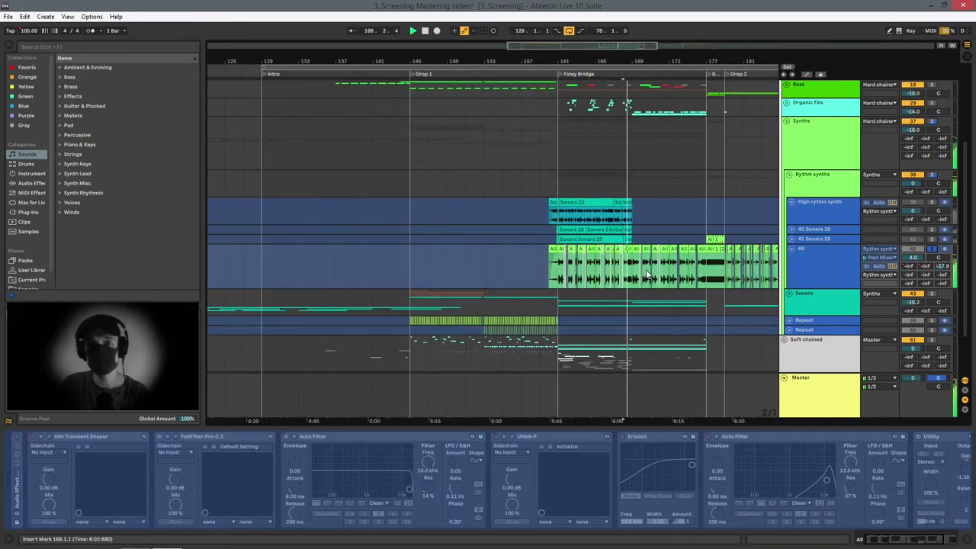
# Step: Expand the Soft chained group, solo its Fx subgroup and play it from the start of Foley Bridge
pyautogui.scroll(-3, 674, 276)
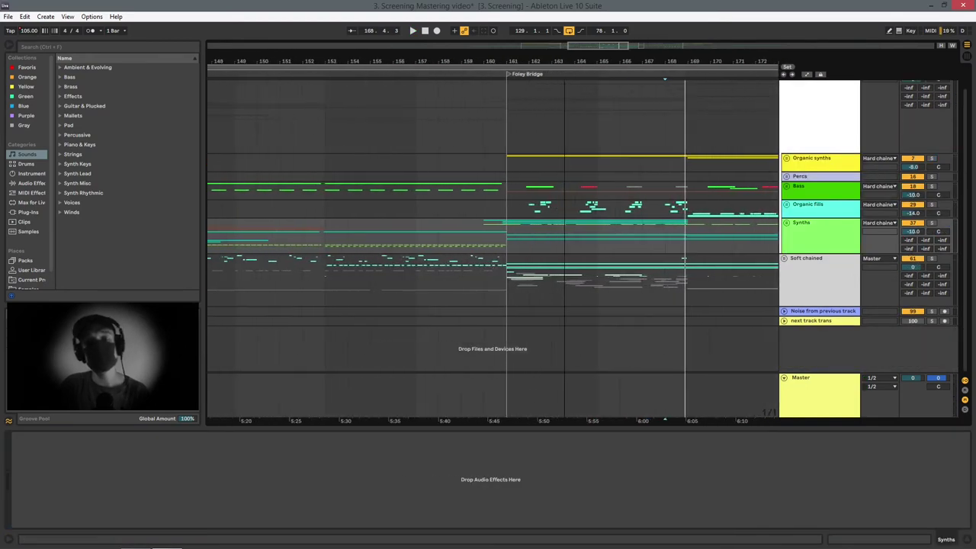
pyautogui.moveTo(751, 63); pyautogui.dragTo(626, 56)
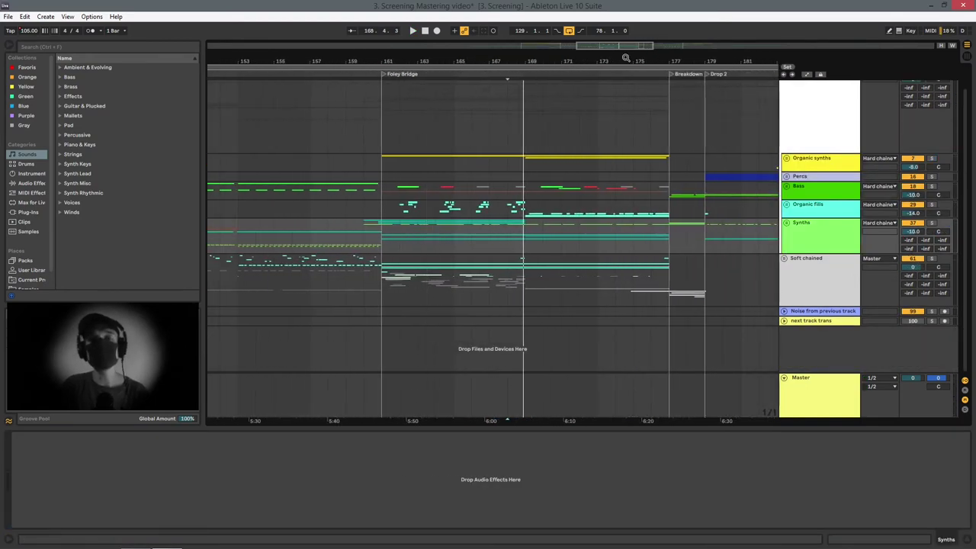
pyautogui.click(785, 258)
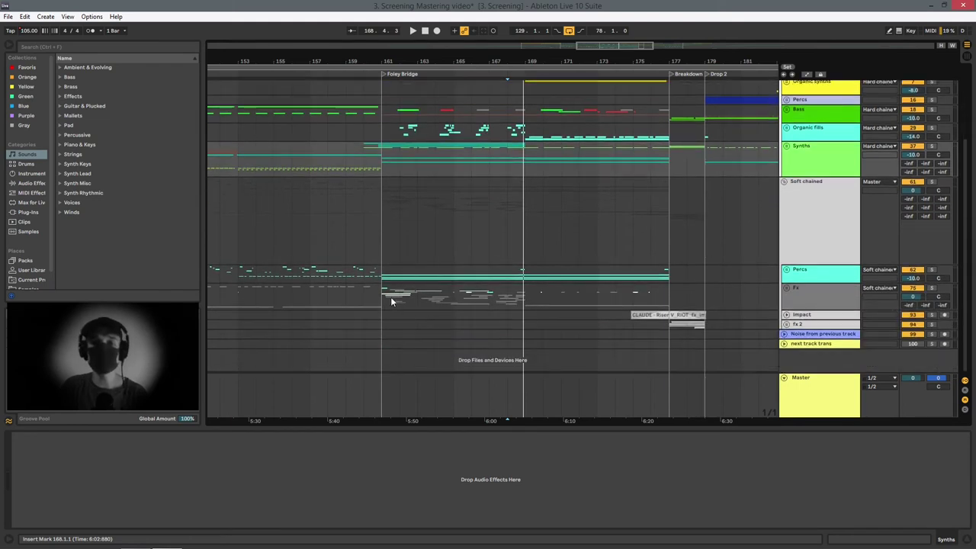
pyautogui.click(391, 302)
pyautogui.click(930, 288)
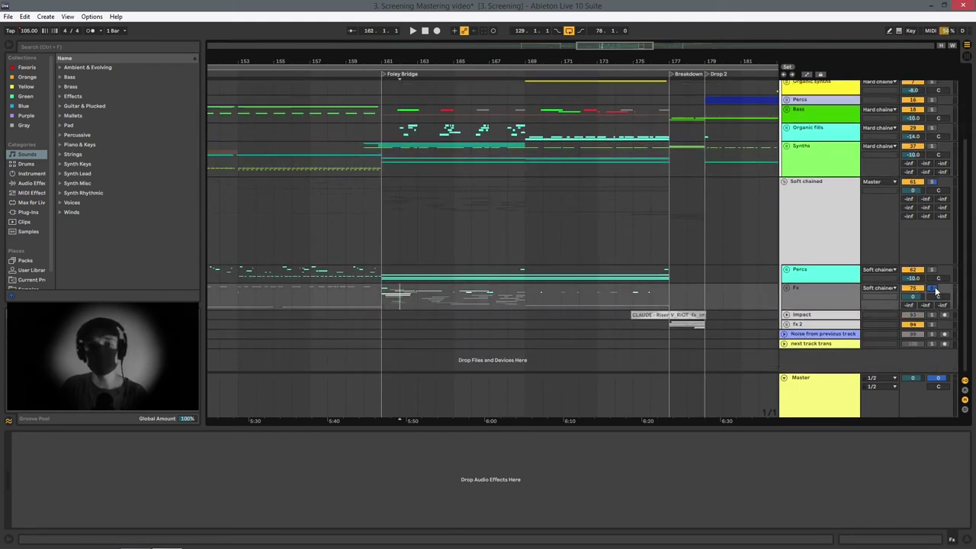
pyautogui.click(380, 299)
pyautogui.press('space')
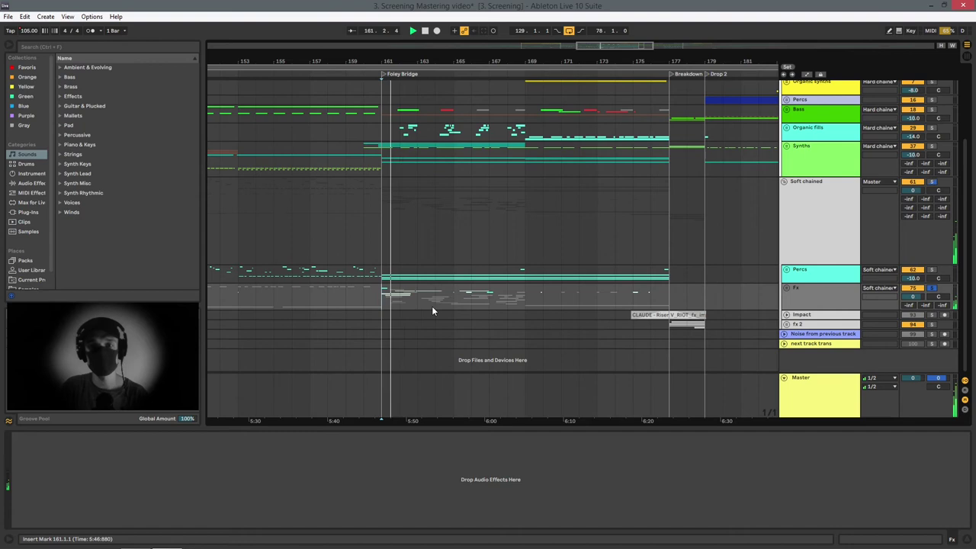
# Step: Expand the Fx and Fractals subgroups and show the device chain of the 96-Audio 1 track
pyautogui.click(784, 288)
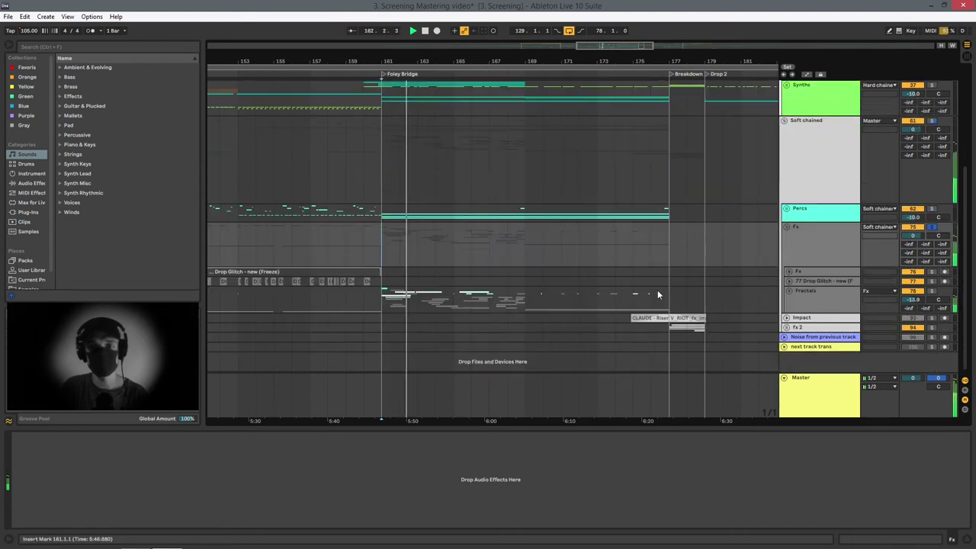
pyautogui.scroll(3, 385, 301)
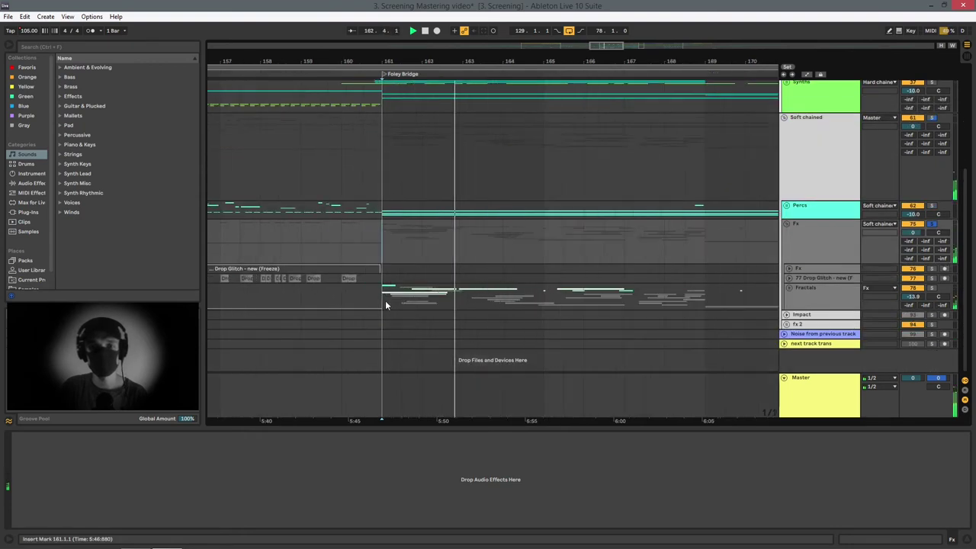
pyautogui.click(786, 287)
pyautogui.scroll(-3, 675, 289)
pyautogui.scroll(3, 670, 222)
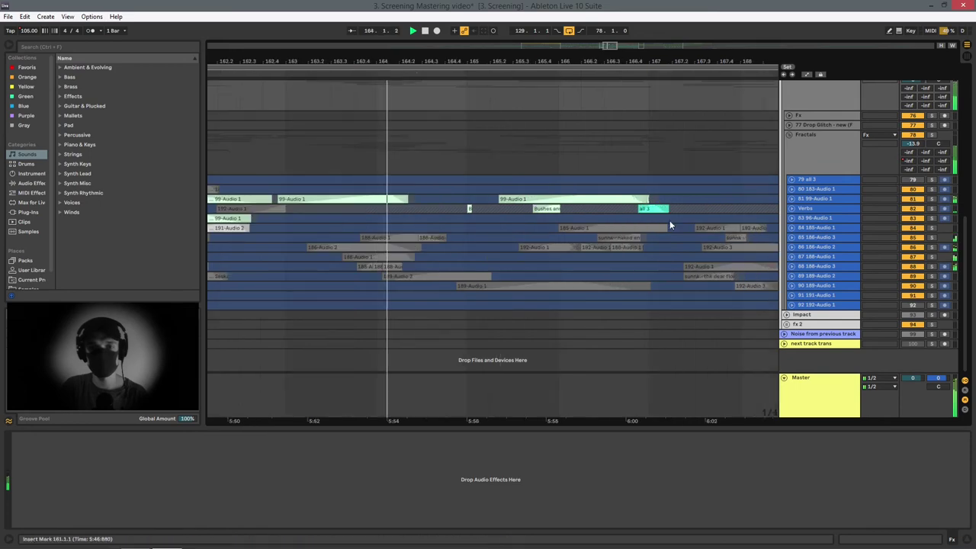
pyautogui.click(810, 218)
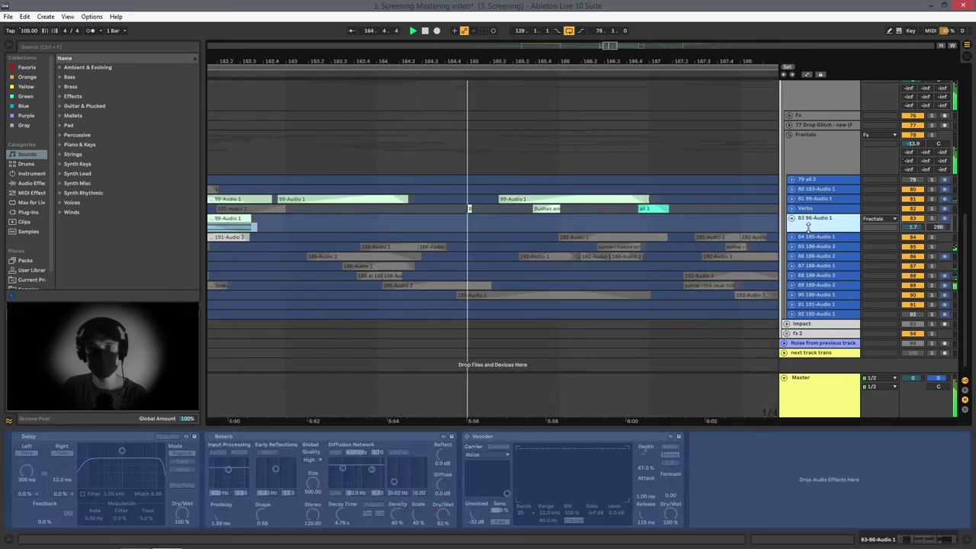
# Step: Unfreeze the all 3 track, play its clip soloed from 161.1.1, and turn on its Delay
pyautogui.scroll(-3, 654, 297)
pyautogui.moveTo(660, 299); pyautogui.dragTo(338, 179)
pyautogui.click(338, 180)
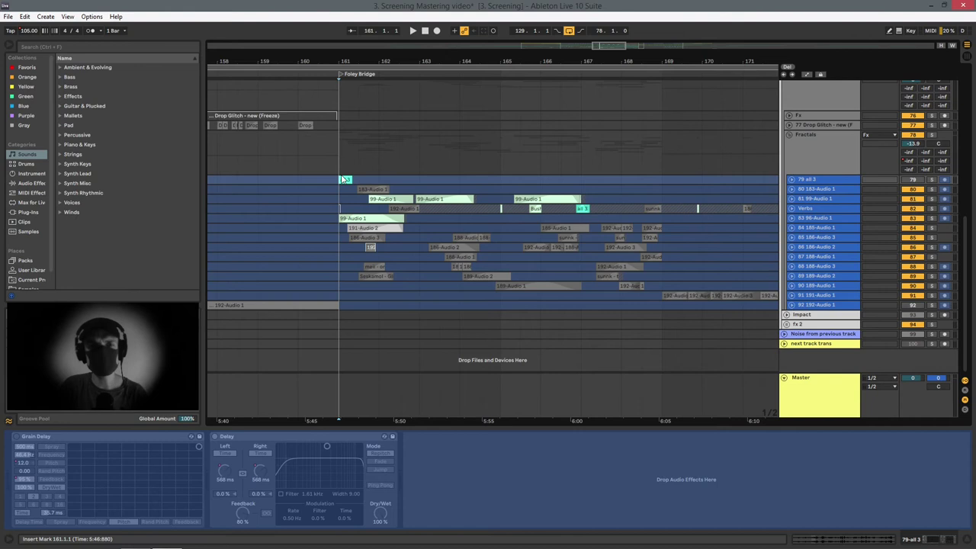
pyautogui.rightClick(809, 180)
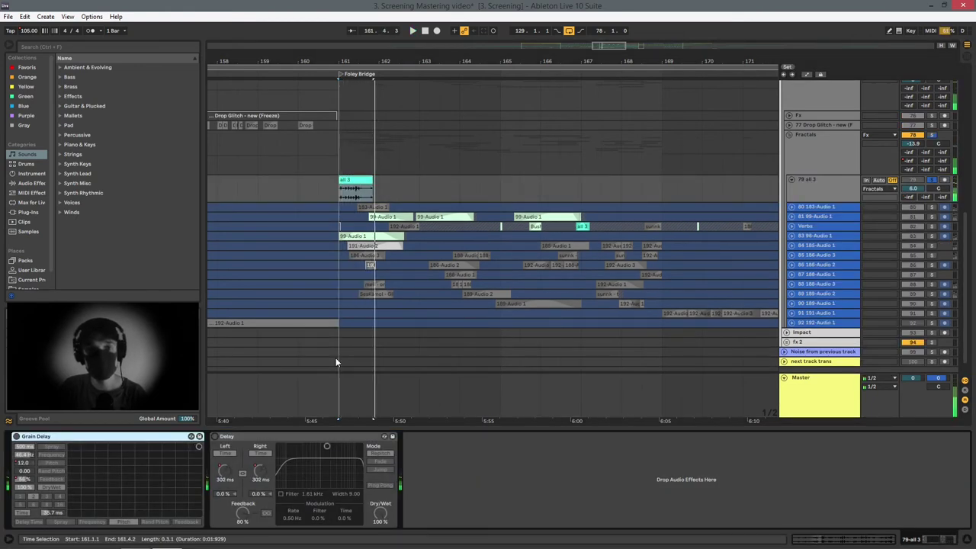
pyautogui.click(215, 437)
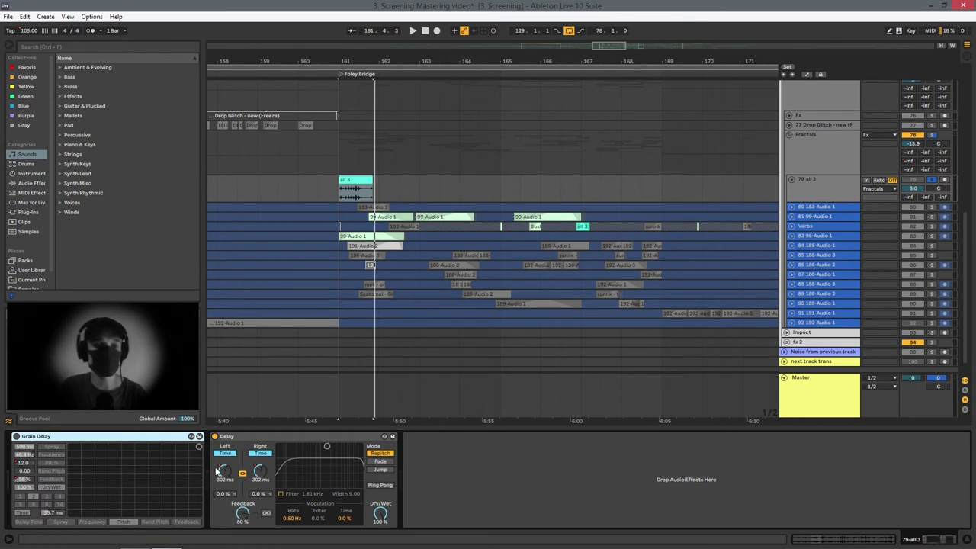
# Step: Examine the Delay's L Time automation on the all 3 clip while playing it from the start of Foley Bridge
pyautogui.press('a')
pyautogui.scroll(3, 337, 207)
pyautogui.moveTo(389, 190); pyautogui.dragTo(396, 193)
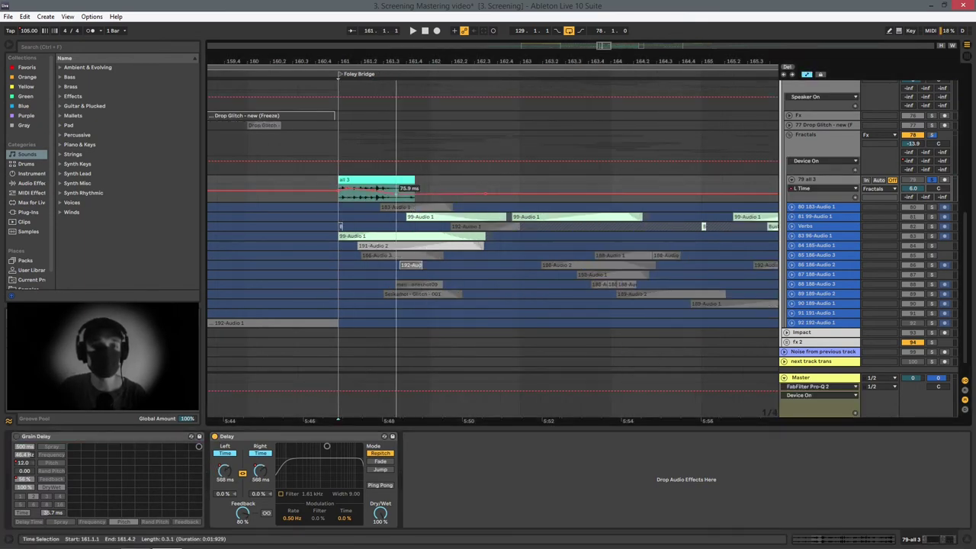
pyautogui.click(339, 197)
pyautogui.press('space')
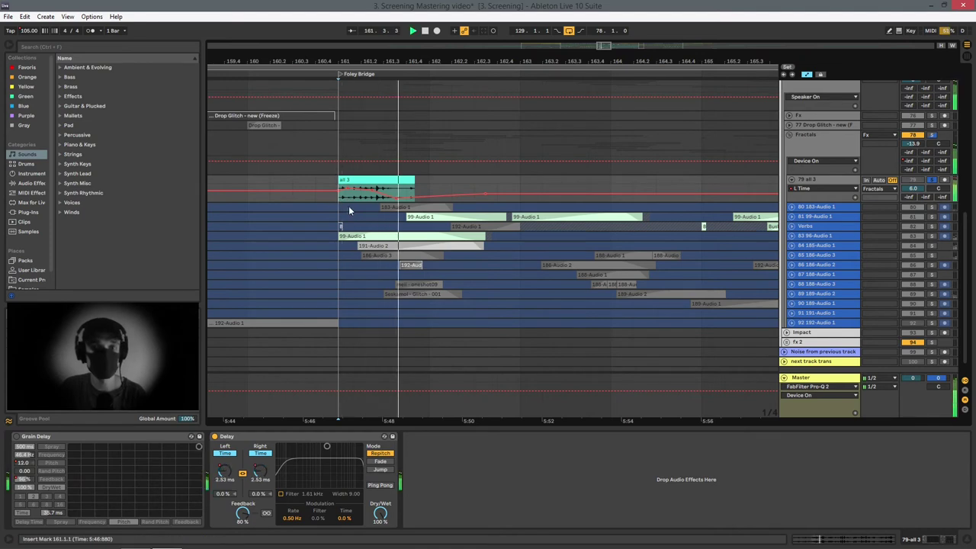
pyautogui.press('space')
pyautogui.press('a')
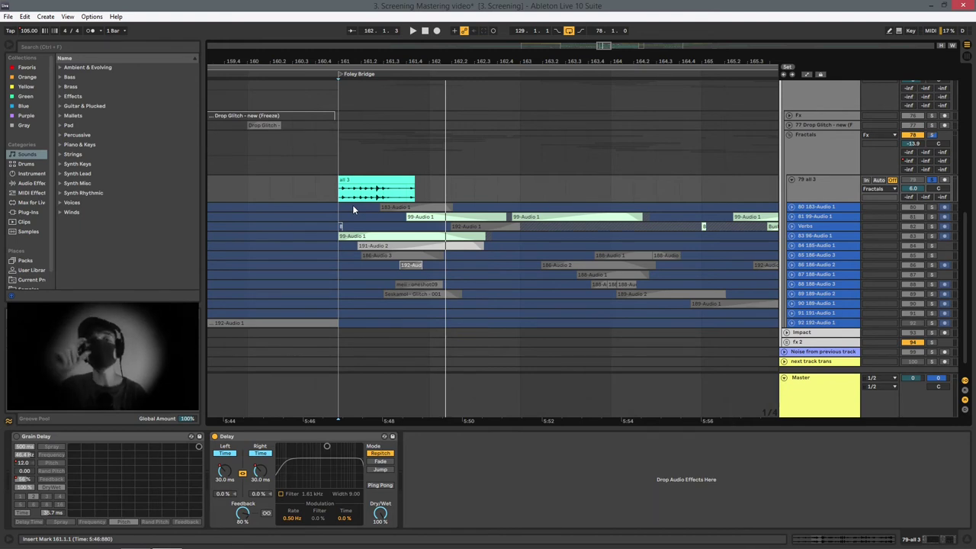
# Step: Unfold all tracks in the Fractals subgroup and look over their clips around the start of Foley Bridge
pyautogui.click(816, 226)
pyautogui.click(817, 235)
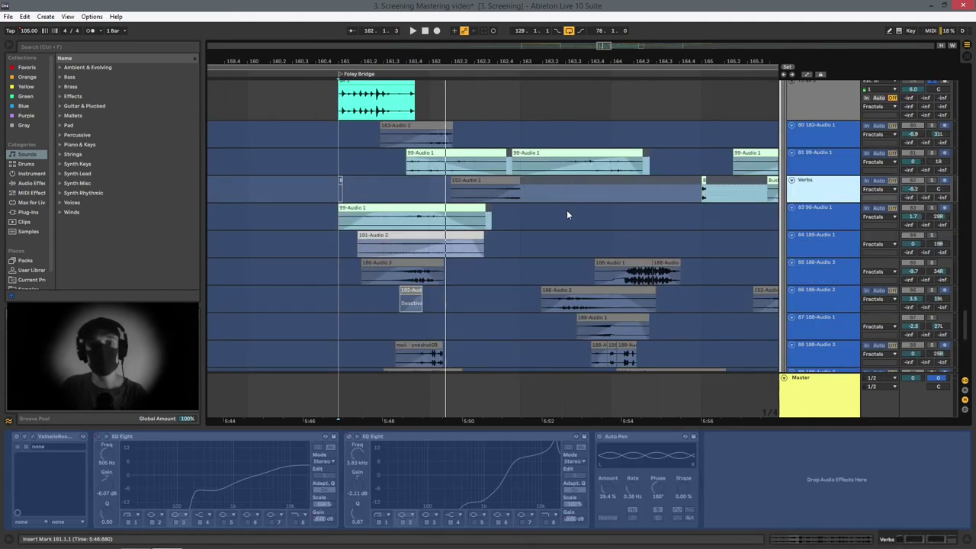
pyautogui.scroll(-2, 567, 211)
pyautogui.click(423, 260)
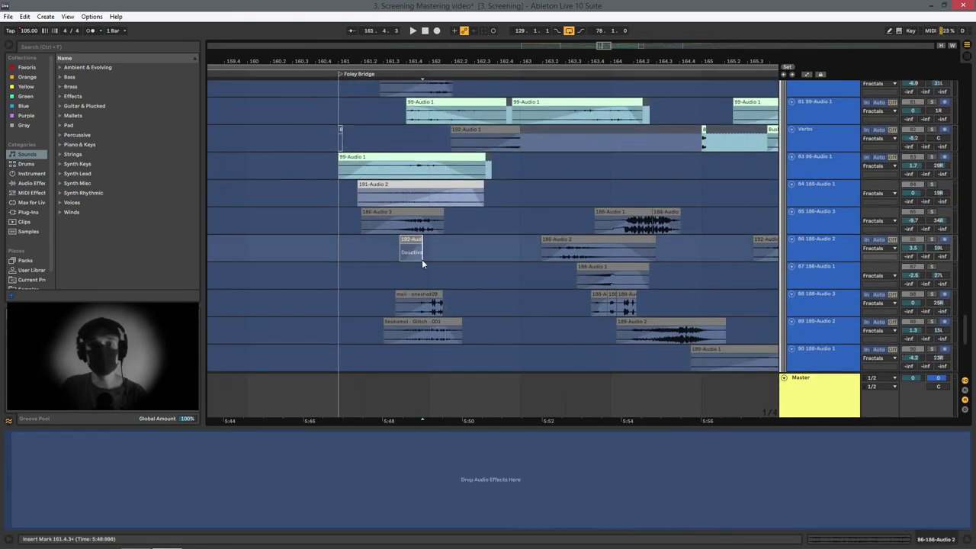
pyautogui.click(384, 252)
pyautogui.scroll(2, 397, 214)
pyautogui.scroll(1, 508, 220)
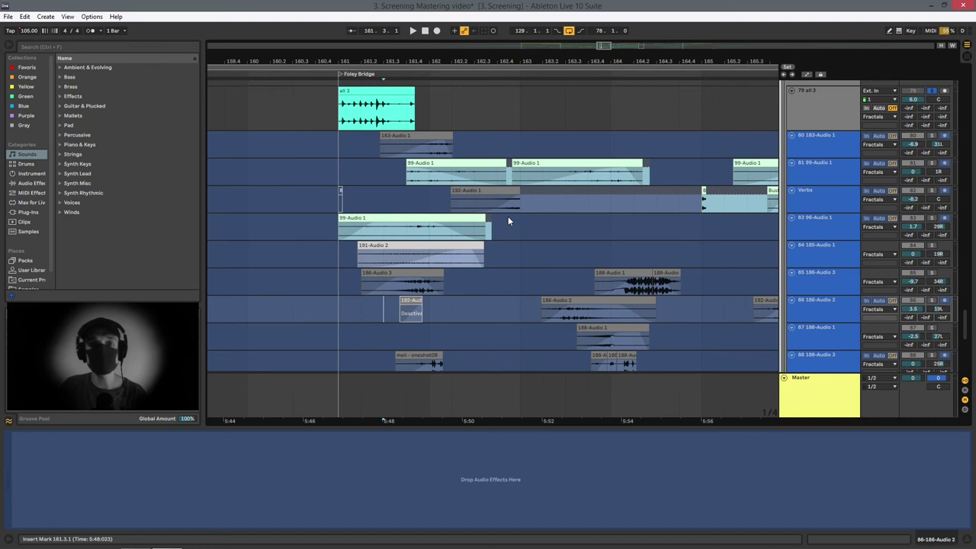
pyautogui.click(450, 116)
pyautogui.scroll(-1, 396, 145)
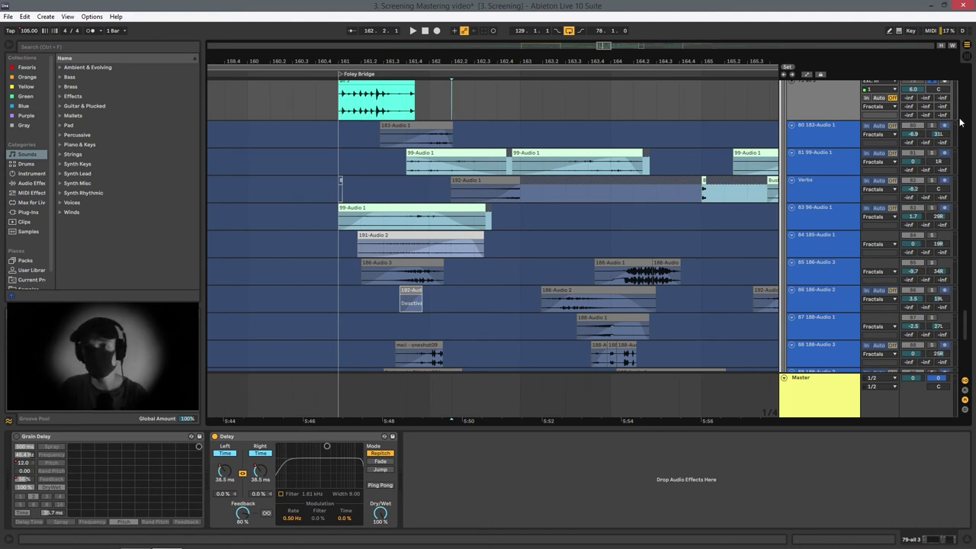
pyautogui.scroll(-2, 407, 152)
pyautogui.scroll(1, 408, 151)
# Step: Audition the 99-Audio 1, 96-Audio 1 and 186-Audio 3 tracks one at a time, soloed from 161.4.1
pyautogui.click(416, 127)
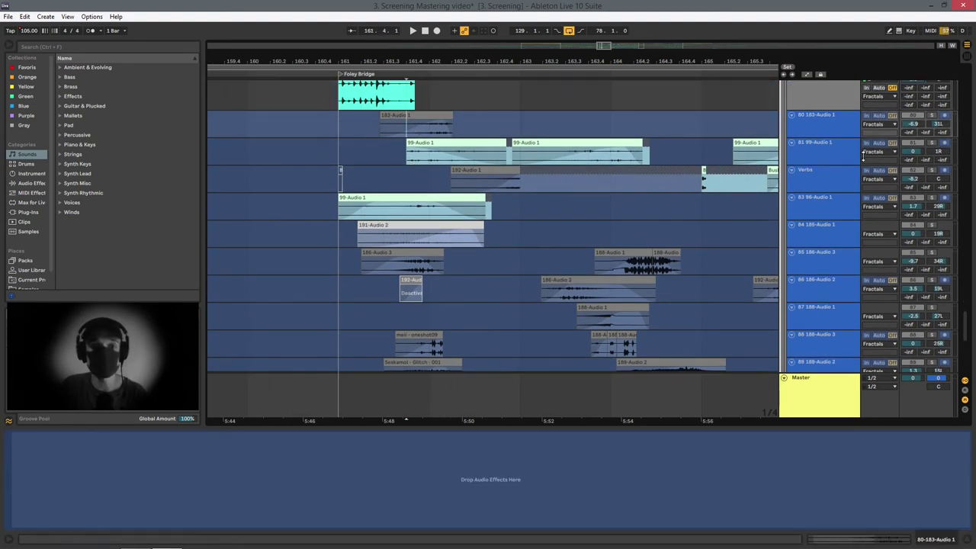
pyautogui.press('space')
pyautogui.click(932, 145)
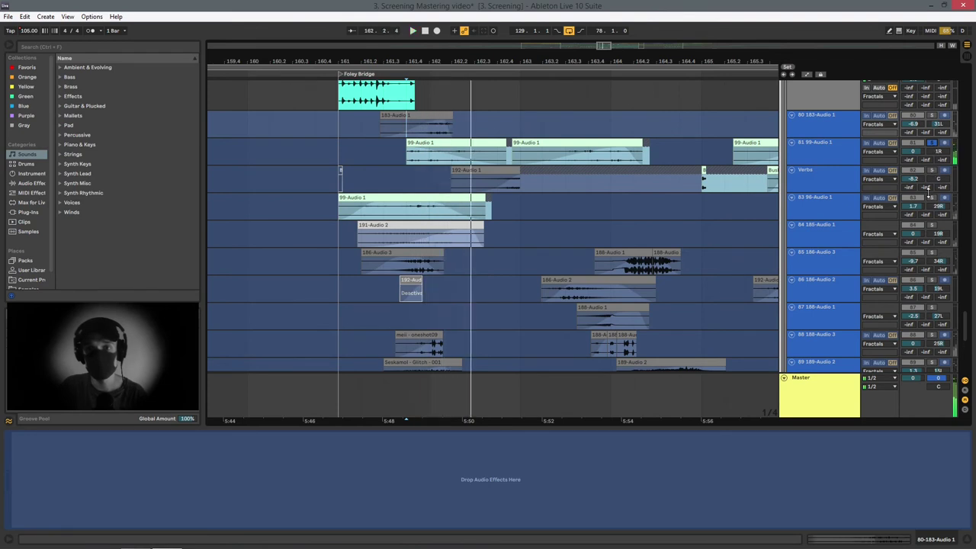
pyautogui.press('space')
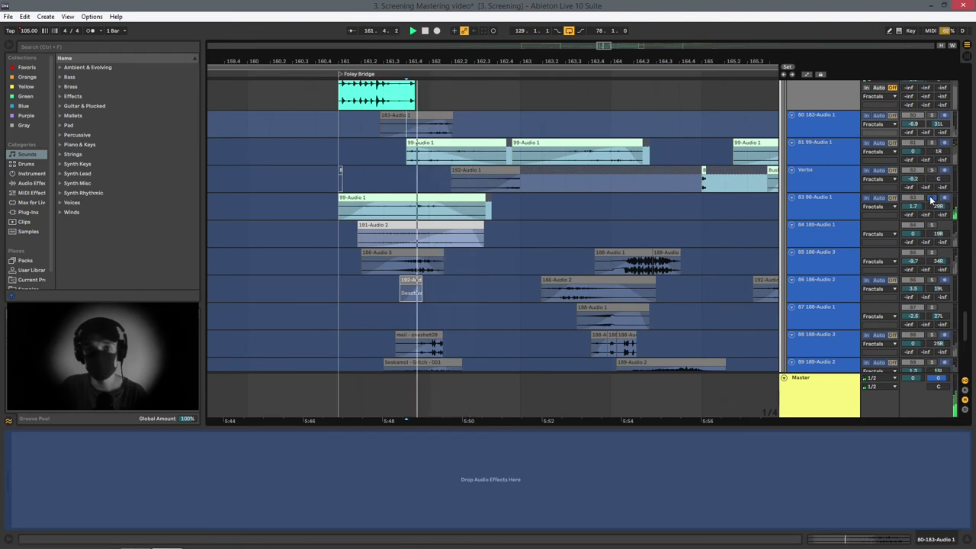
pyautogui.press('space')
pyautogui.click(932, 253)
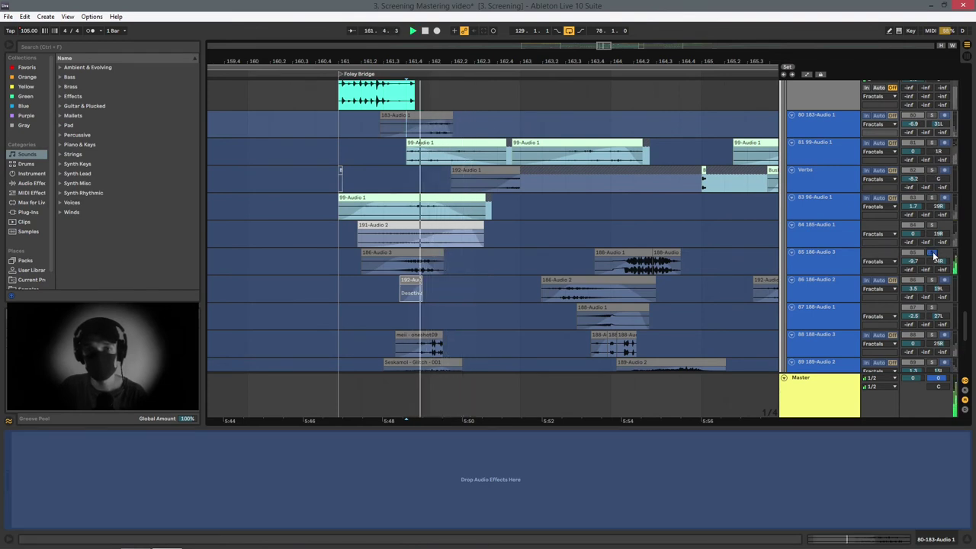
# Step: Inspect the device chains of the 186-Audio 3, 96-Audio 1, Verbs and 99-Audio 1 tracks
pyautogui.click(826, 260)
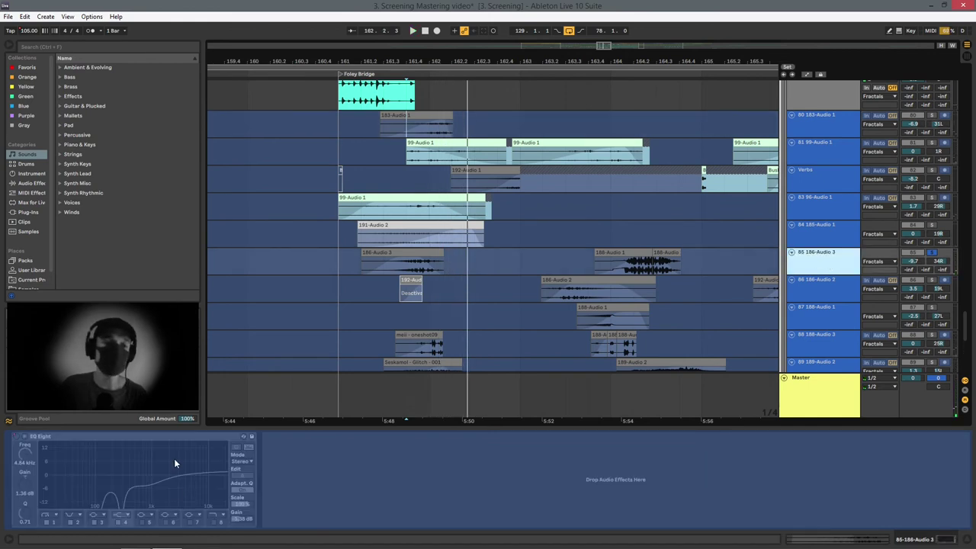
pyautogui.click(829, 240)
pyautogui.click(809, 197)
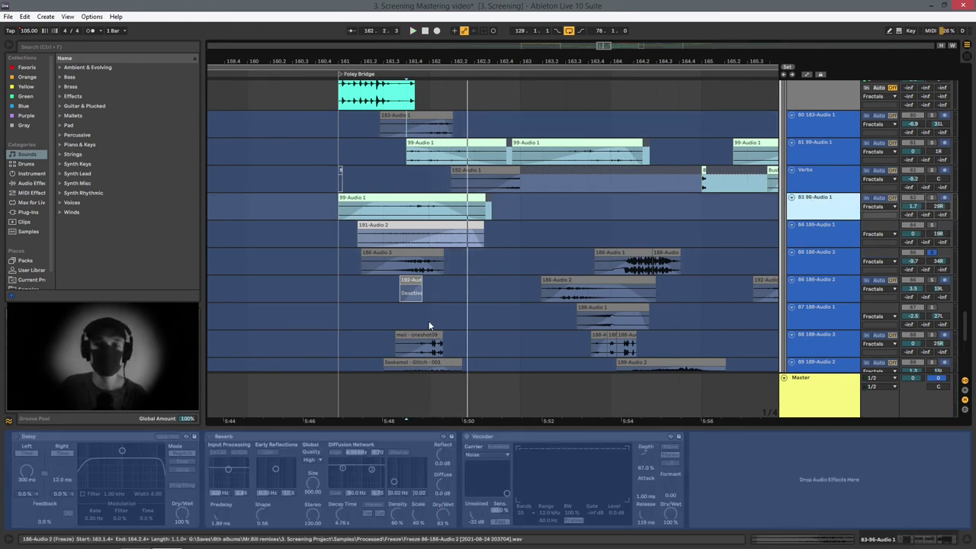
pyautogui.click(834, 180)
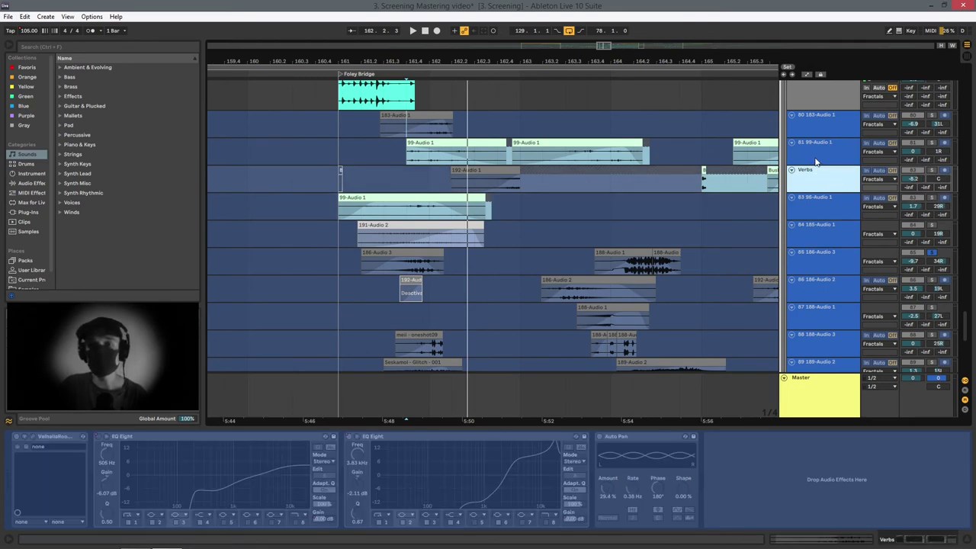
pyautogui.press('Up')
# Step: Play the Fractals tracks together from 161.4.1, with the individual track solo cleared
pyautogui.scroll(-4, 582, 192)
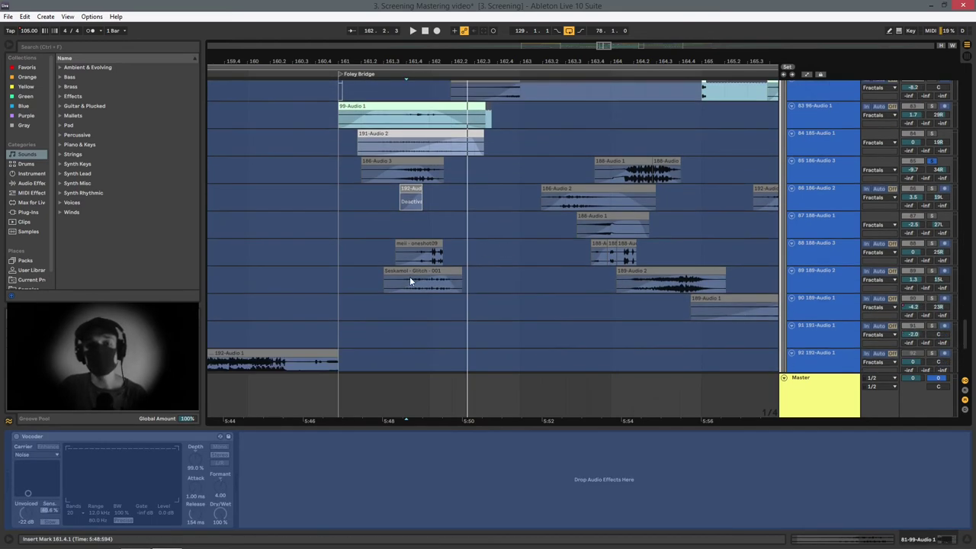
pyautogui.click(406, 279)
pyautogui.press('space')
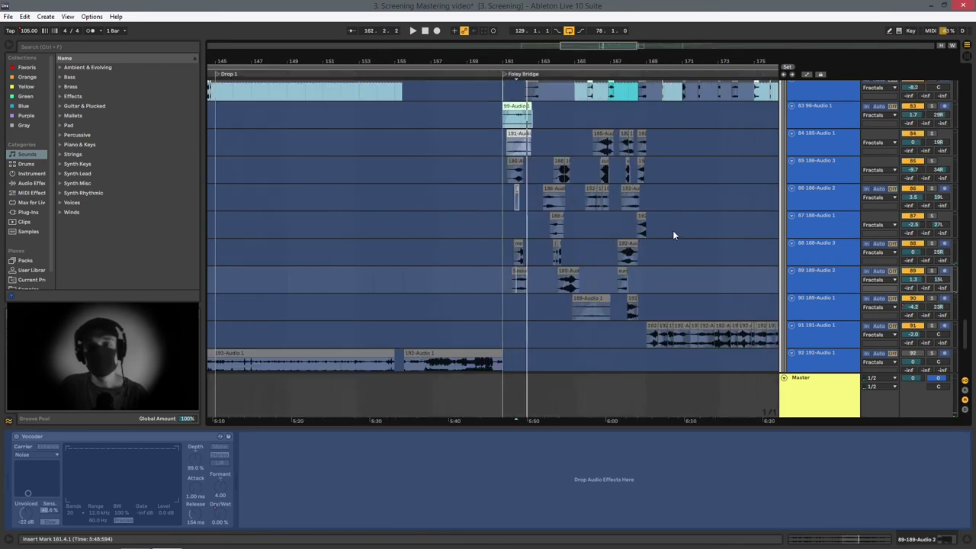
# Step: Mark bars 177 to 182 on the Hard chained group, covering the Breakdown and the start of Drop 2
pyautogui.scroll(1, 689, 226)
pyautogui.scroll(2, 642, 236)
pyautogui.scroll(2, 592, 212)
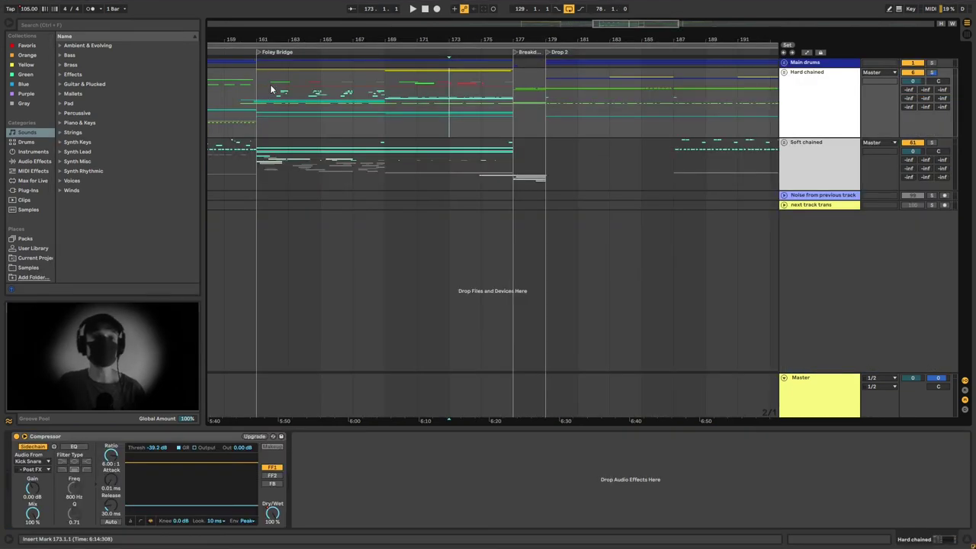
pyautogui.scroll(4, 504, 93)
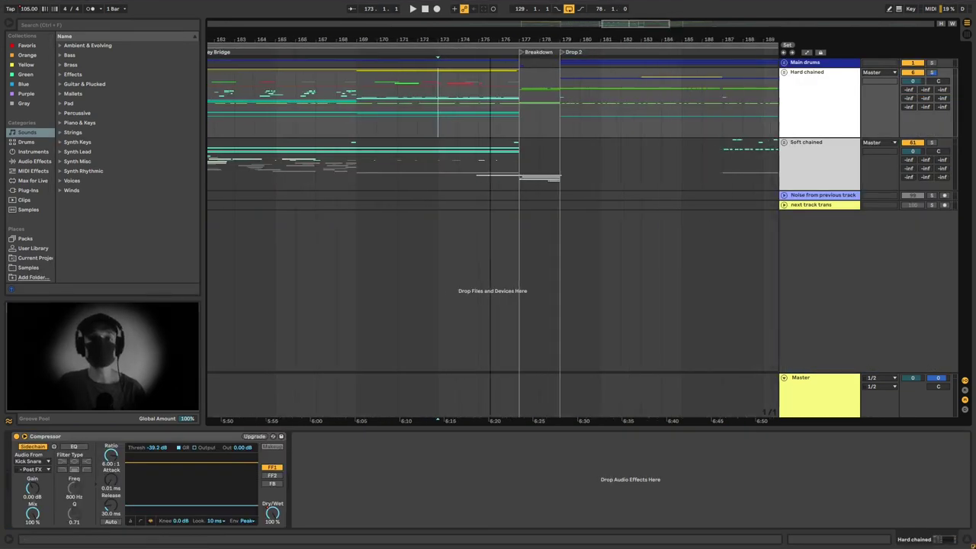
pyautogui.click(508, 94)
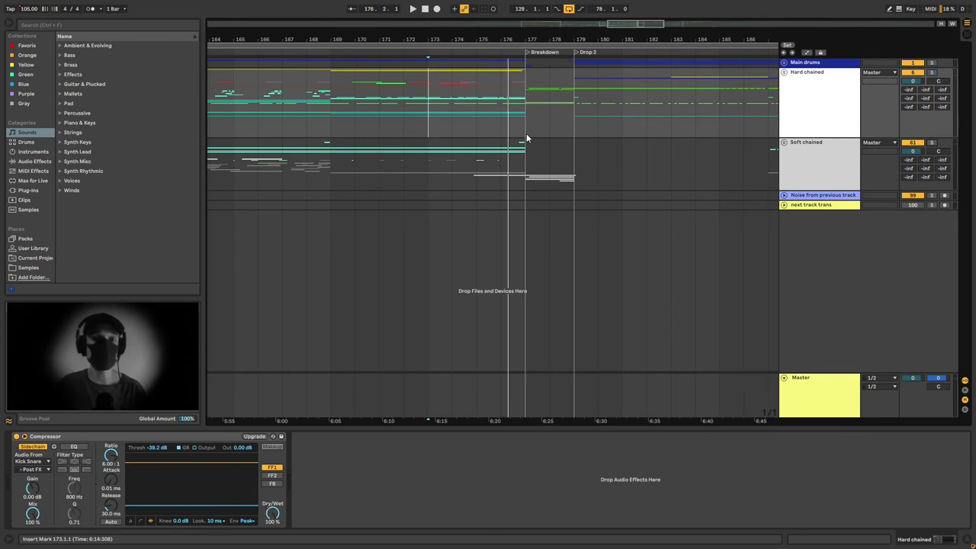
pyautogui.moveTo(532, 109); pyautogui.dragTo(640, 111)
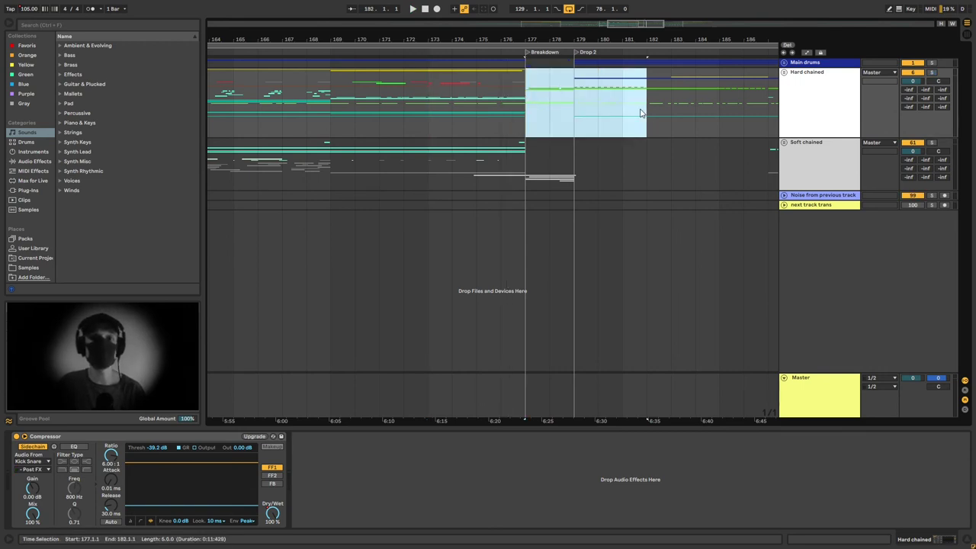
pyautogui.click(601, 115)
# Step: Play the arrangement from the start of Drop 2 and expand the Hard chained group
pyautogui.moveTo(643, 27); pyautogui.dragTo(655, 31)
pyautogui.click(454, 102)
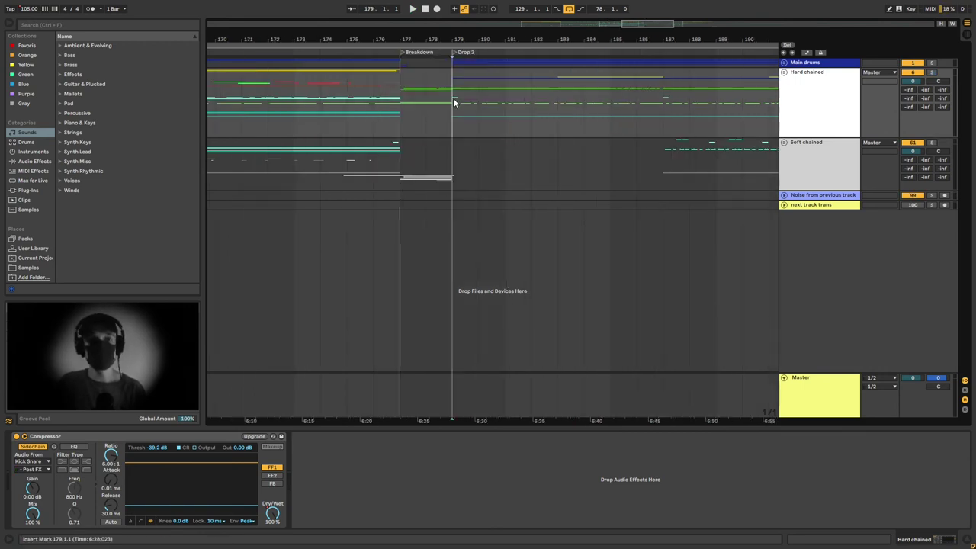
pyautogui.press('space')
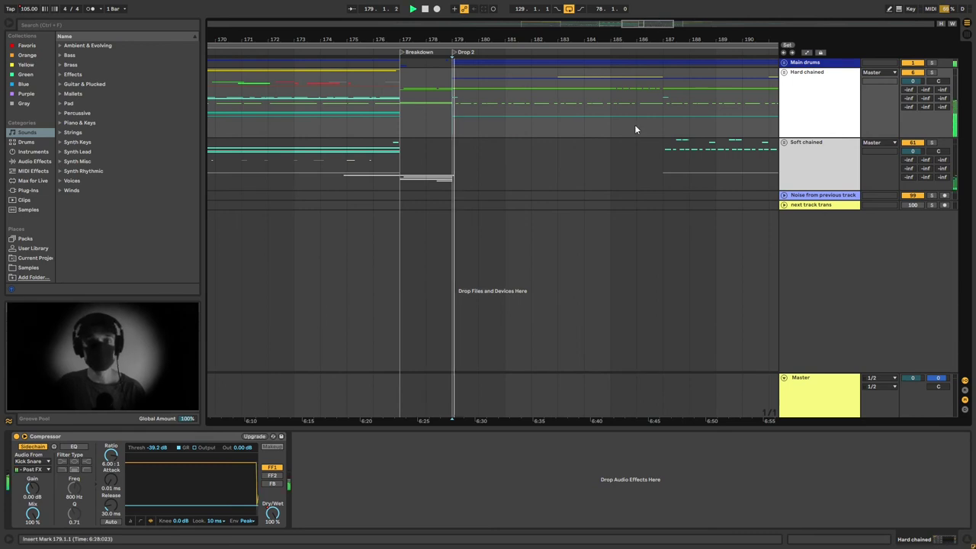
pyautogui.click(784, 72)
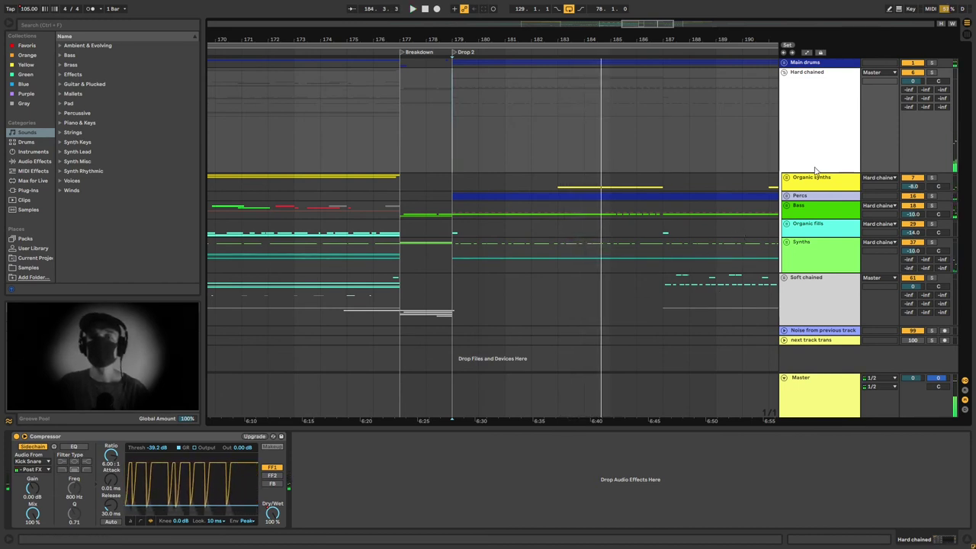
# Step: Stop playback, unfold the Bass flip track in the Bass group, and play it soloed from the start of Drop 2
pyautogui.press('space')
pyautogui.click(640, 67)
pyautogui.click(581, 150)
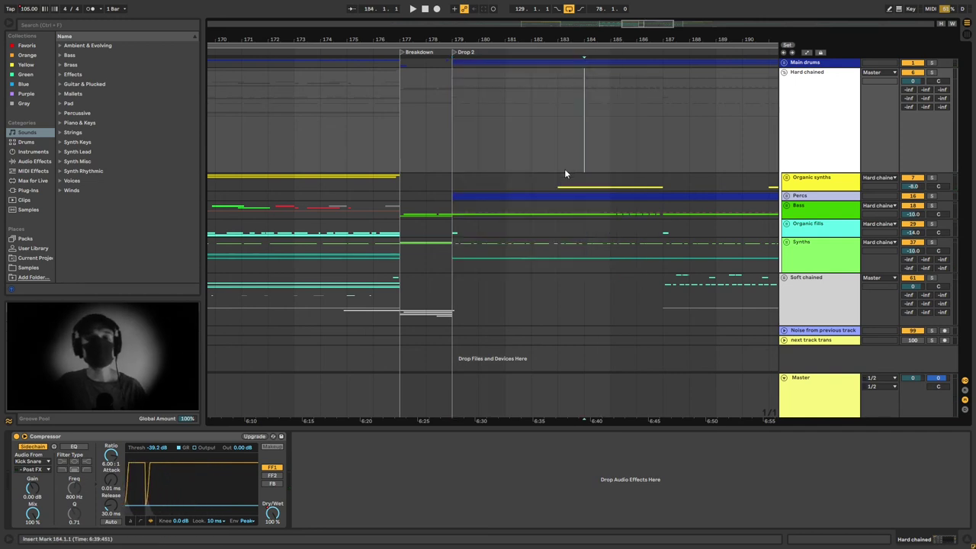
pyautogui.click(823, 186)
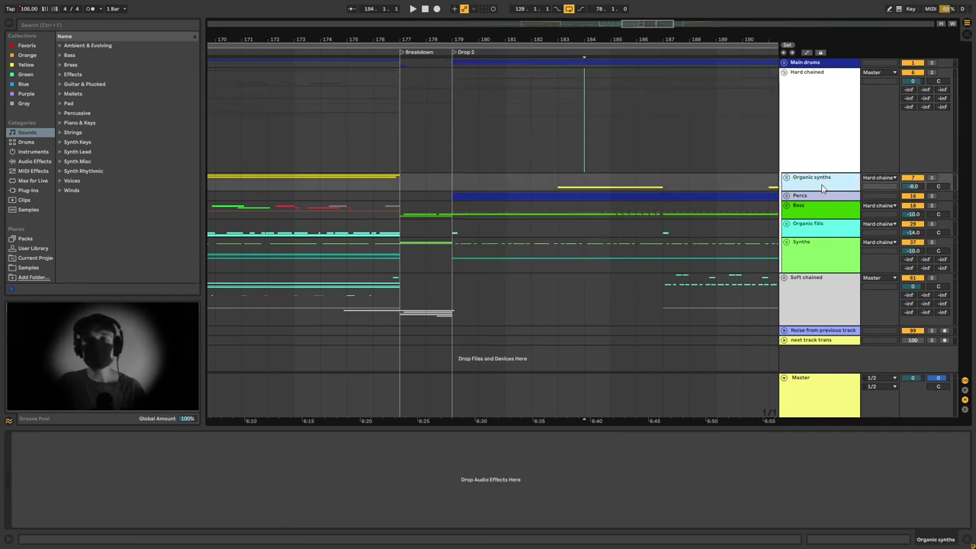
pyautogui.click(787, 206)
pyautogui.click(790, 208)
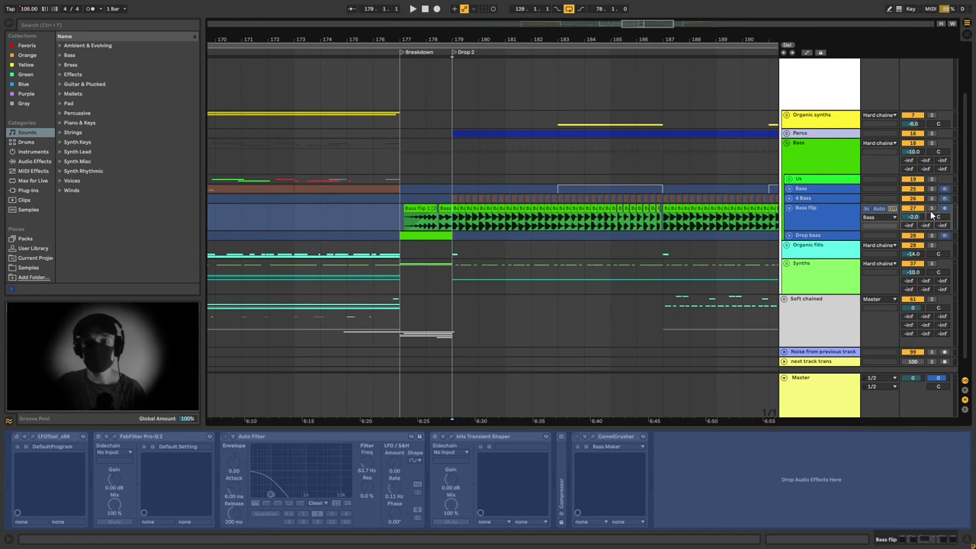
pyautogui.press('+')
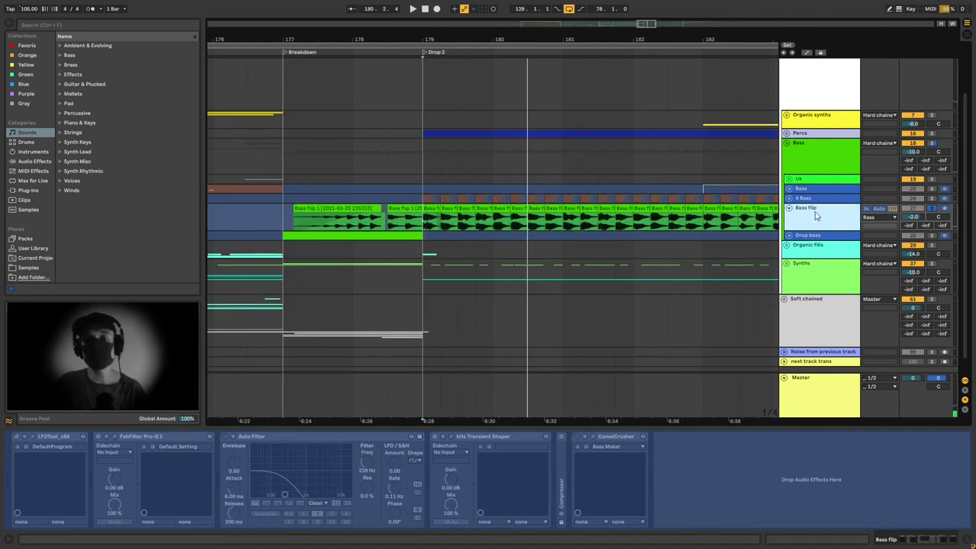
# Step: Try the Bass flip track unfrozen with its first Drop 2 clip extended to 186.4.3, and undo both changes
pyautogui.rightClick(818, 213)
pyautogui.click(843, 273)
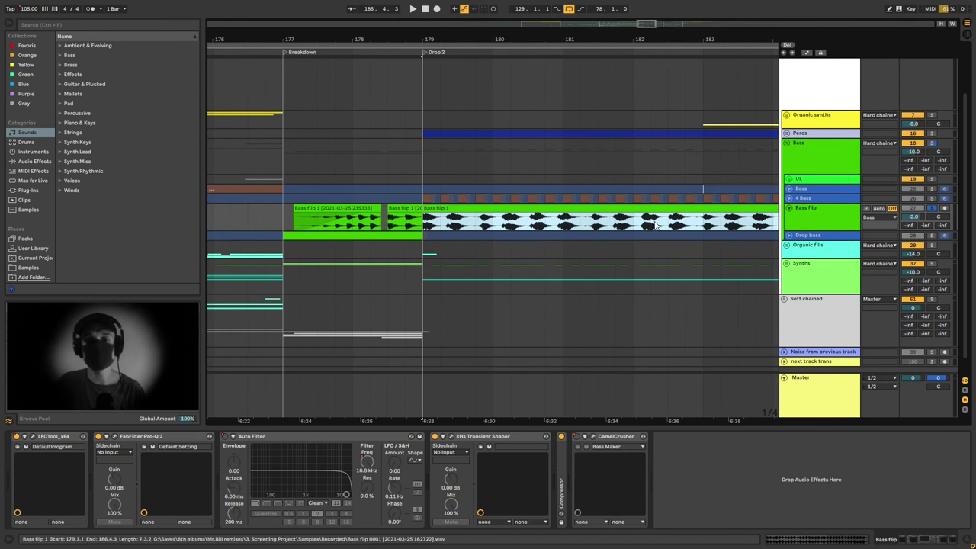
pyautogui.press('space')
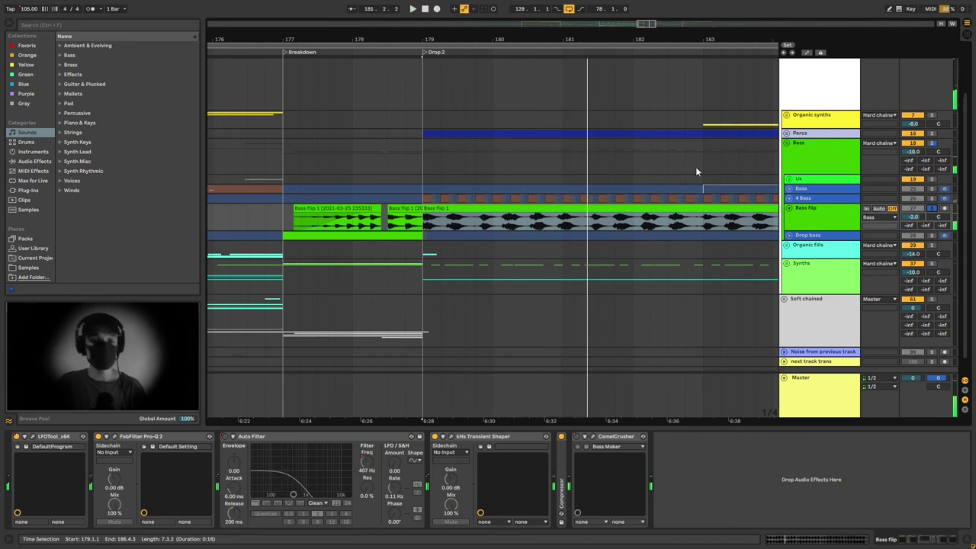
pyautogui.hotkey('ctrl', 'z')
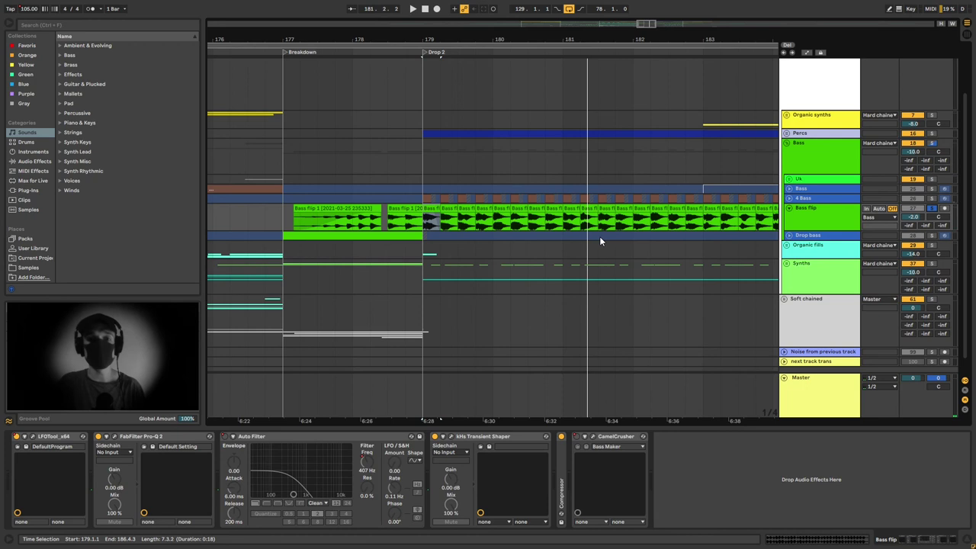
pyautogui.hotkey('ctrl', 'z')
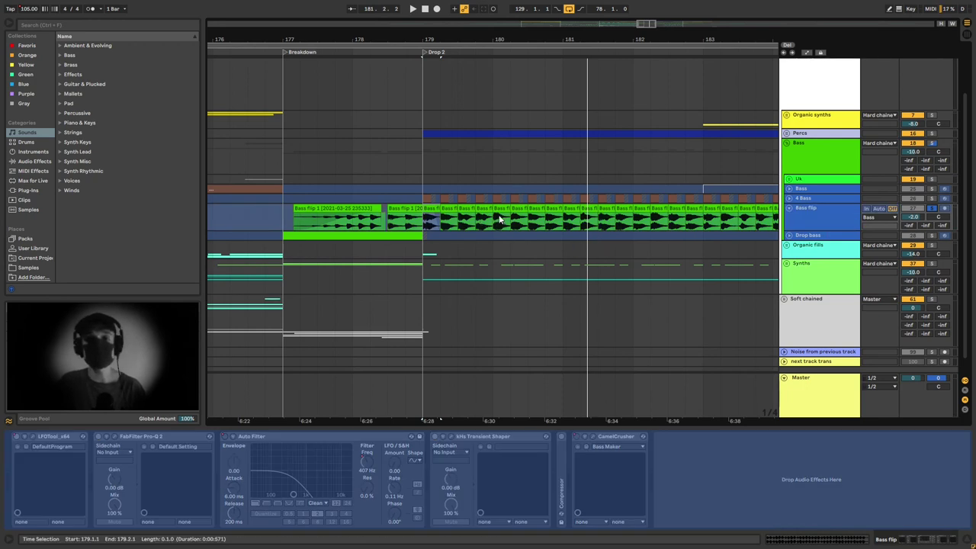
# Step: Play the 4 Bass track soloed from Drop 2 and unfold it to inspect its device chain
pyautogui.scroll(-1, 473, 221)
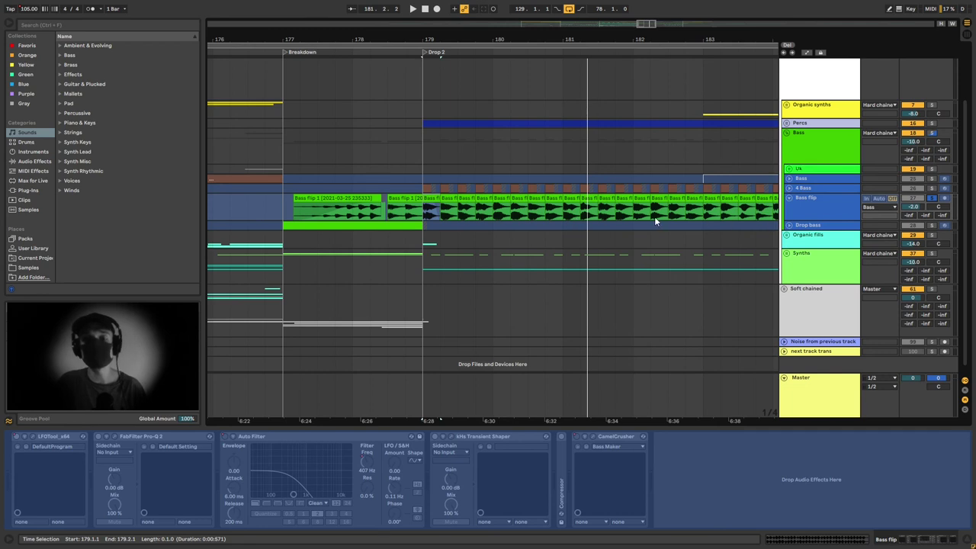
pyautogui.hscroll(3, 656, 218)
pyautogui.press('space')
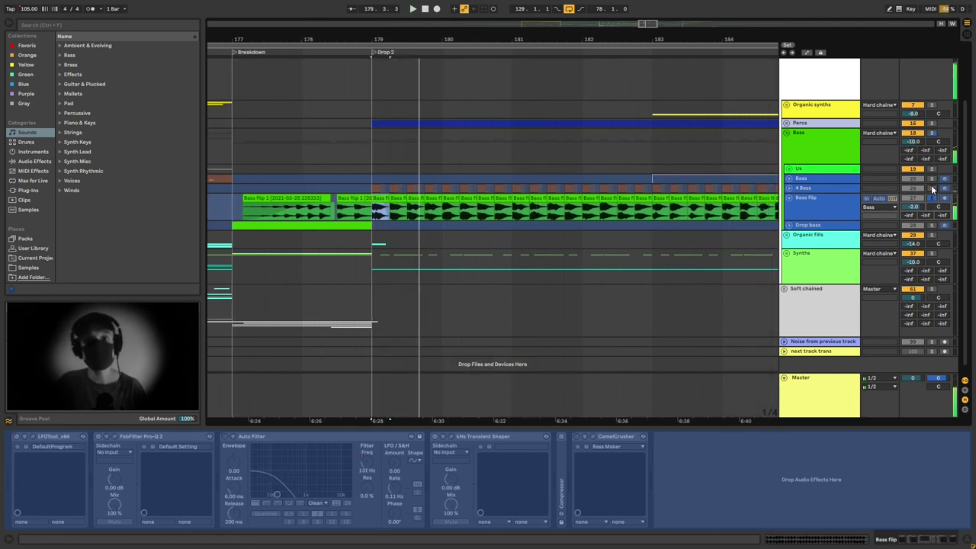
pyautogui.click(792, 191)
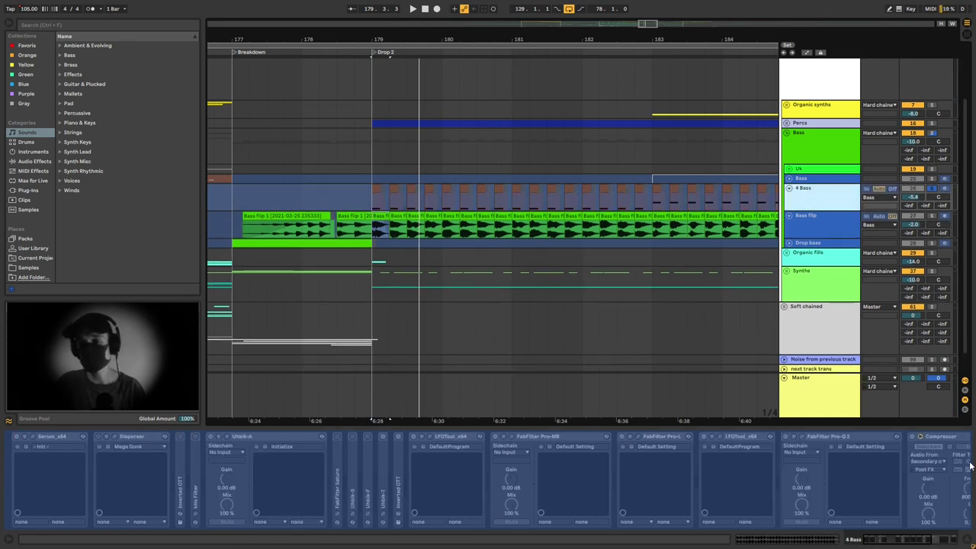
pyautogui.press('space')
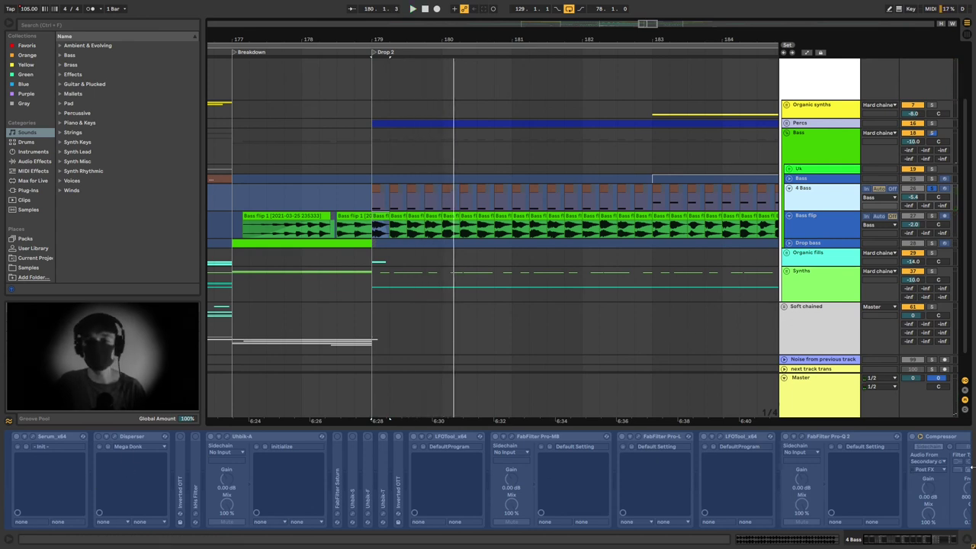
# Step: Clear the 4 Bass solo and play the whole Bass group soloed
pyautogui.scroll(2, 796, 315)
pyautogui.click(931, 229)
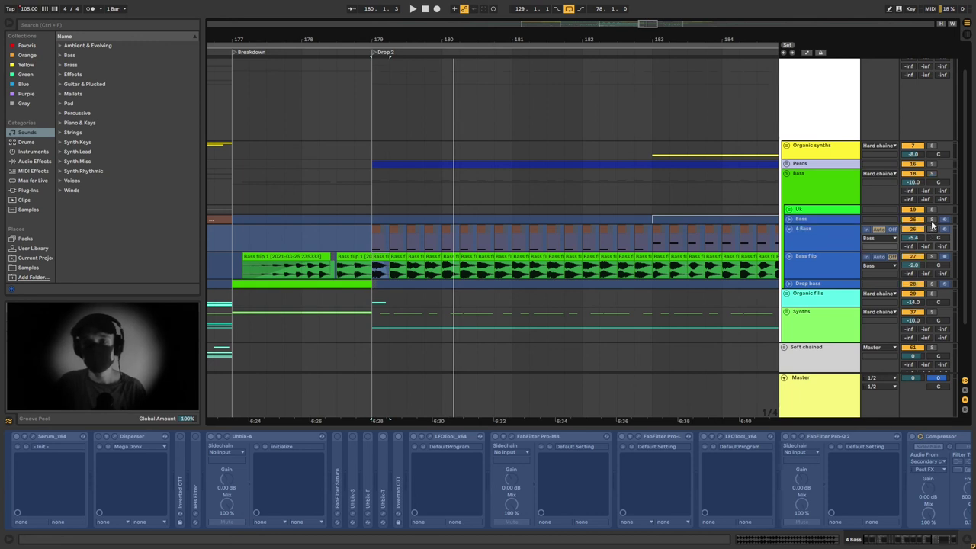
pyautogui.click(931, 173)
pyautogui.press('space')
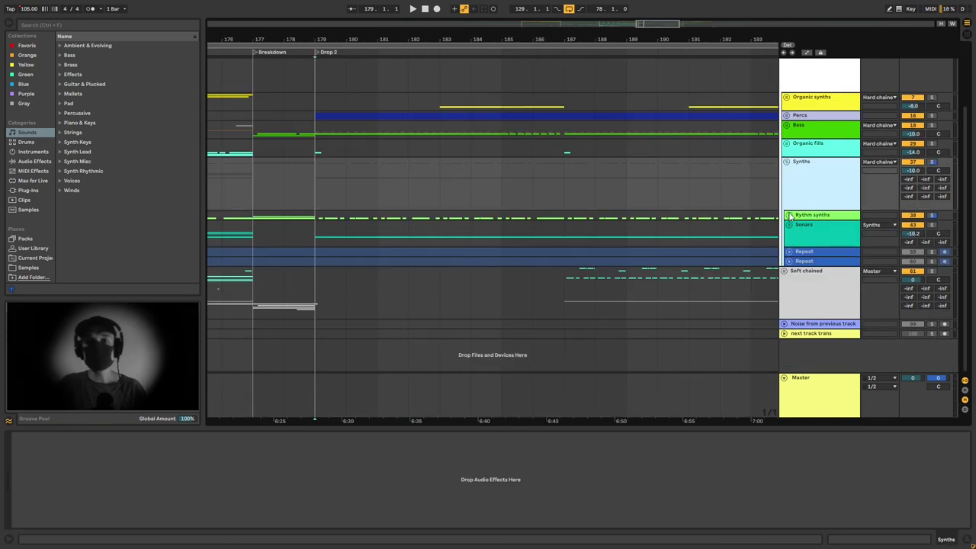
# Step: Play the soloed All track of the Rythm synths group from the start of the Foley Bridge at 161.1.1
pyautogui.scroll(-1, 574, 248)
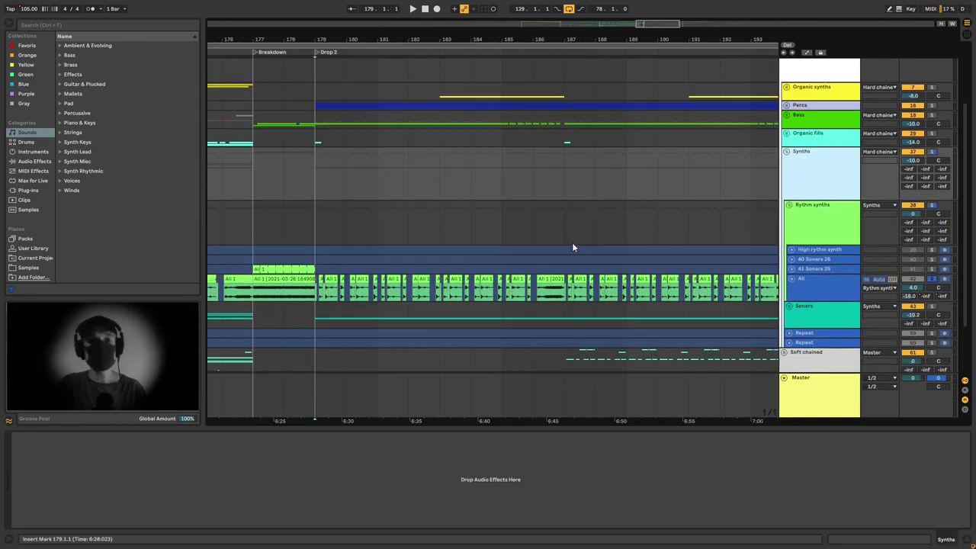
pyautogui.scroll(-1, 573, 247)
pyautogui.click(321, 260)
pyautogui.press('-')
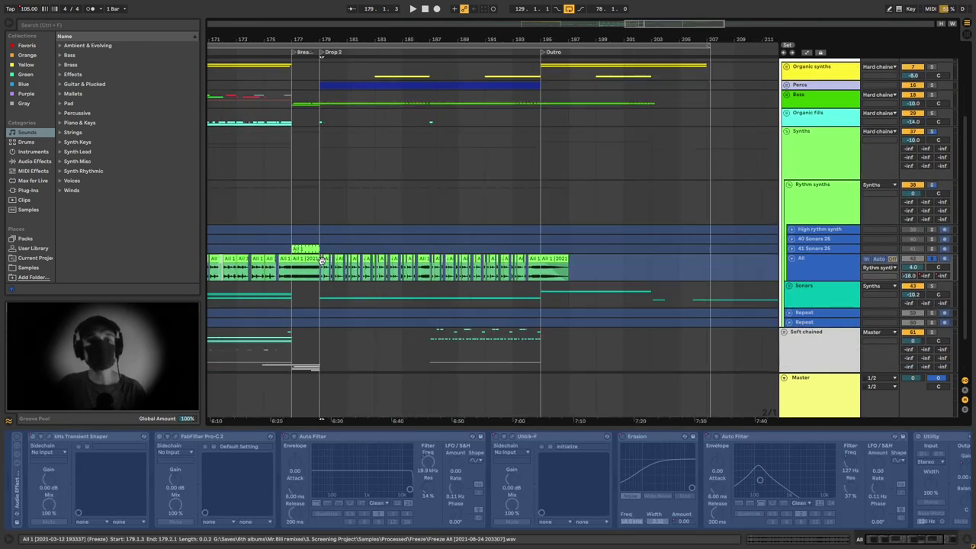
pyautogui.scroll(-3, 298, 272)
pyautogui.hscroll(-3, 298, 271)
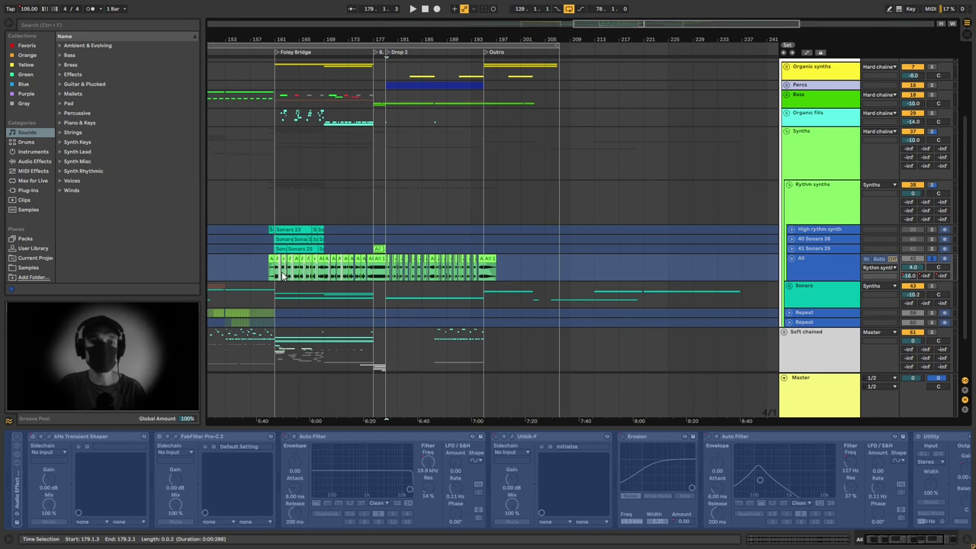
pyautogui.click(279, 272)
pyautogui.click(281, 274)
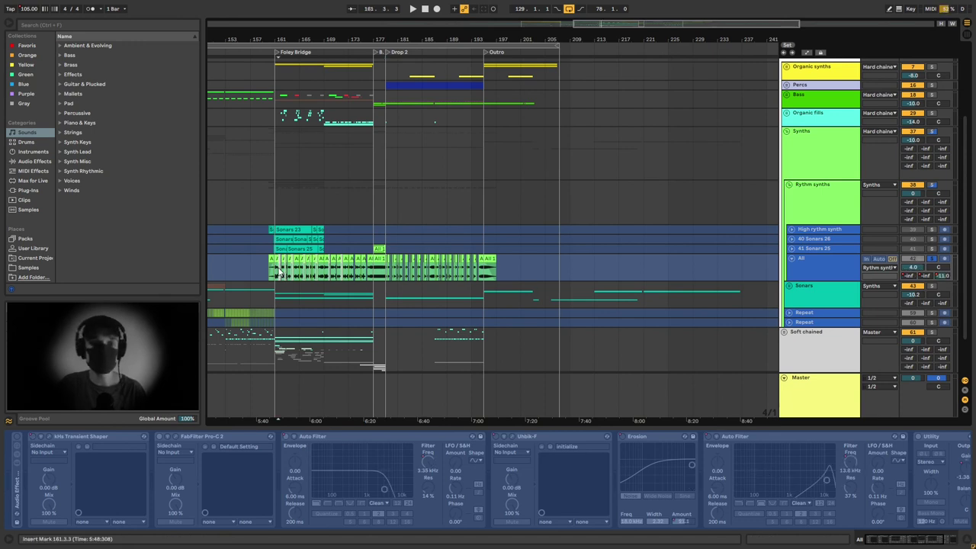
pyautogui.press('space')
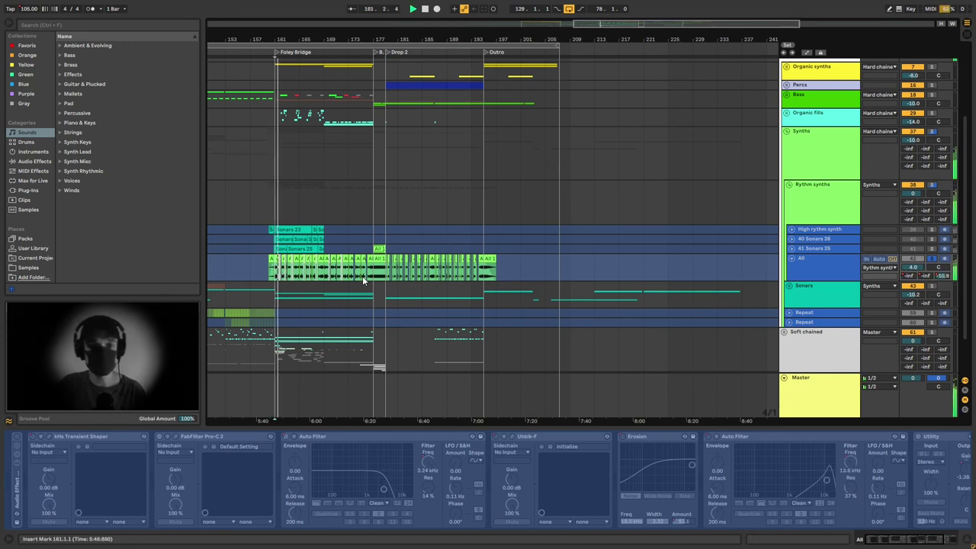
# Step: Play the soloed All track from the start of Drop 2 and examine its clip near 186.1.3
pyautogui.click(388, 273)
pyautogui.press('space')
pyautogui.scroll(3, 389, 273)
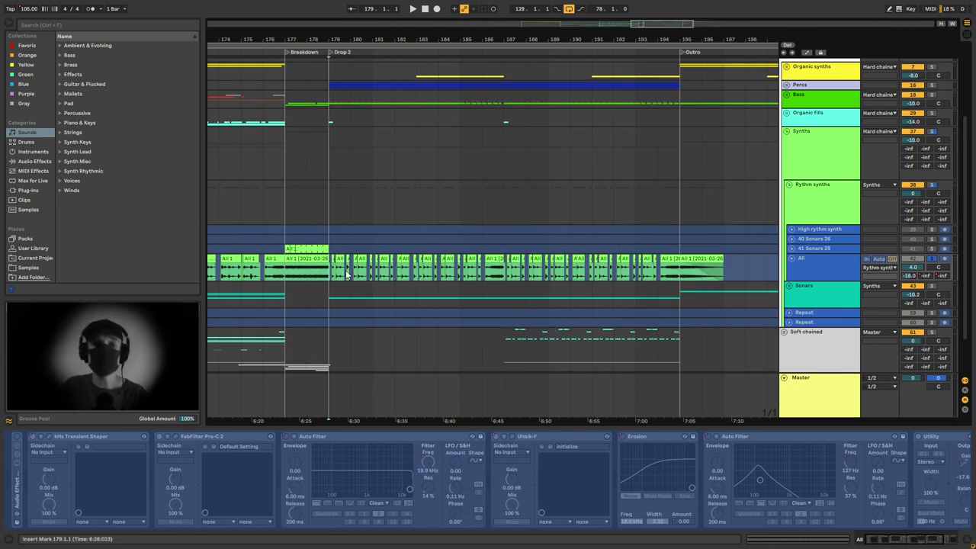
pyautogui.press('+')
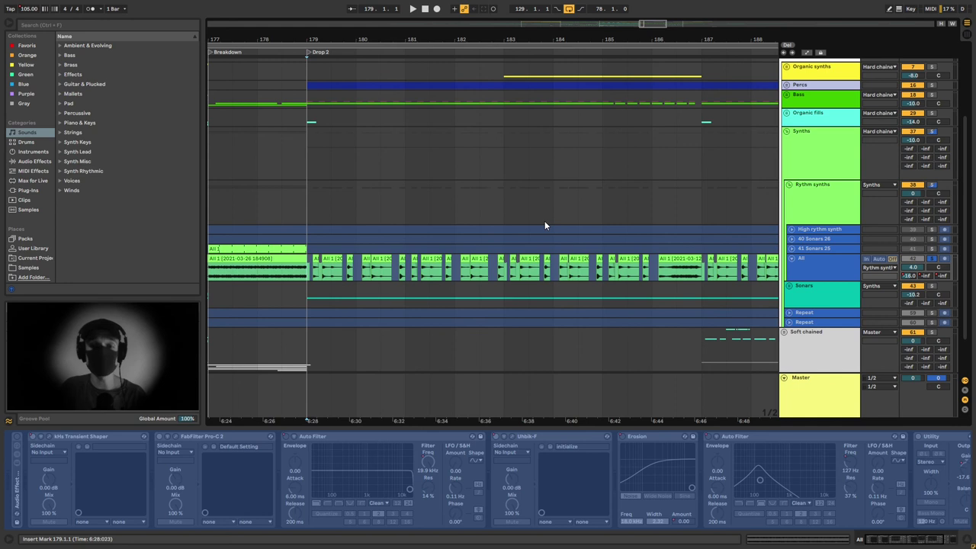
pyautogui.press('space')
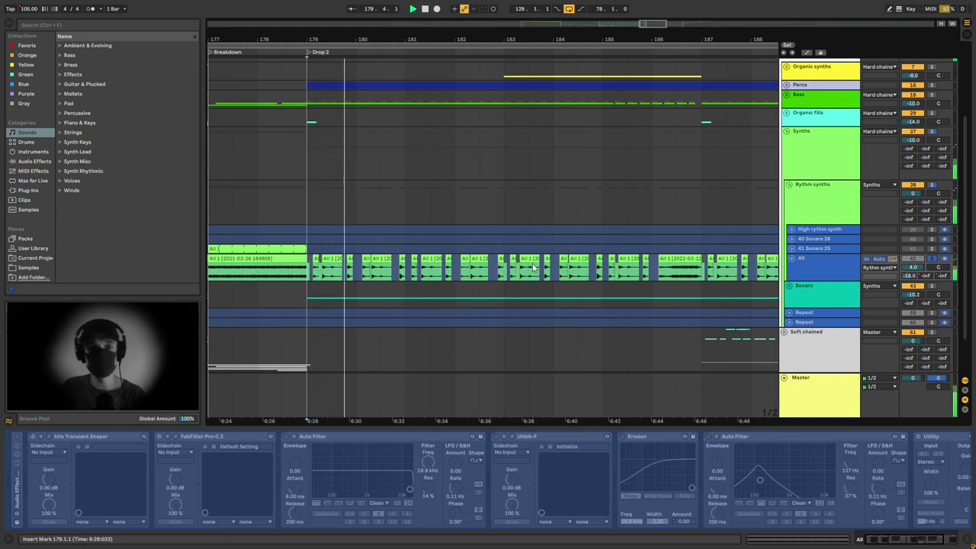
pyautogui.scroll(-2, 535, 271)
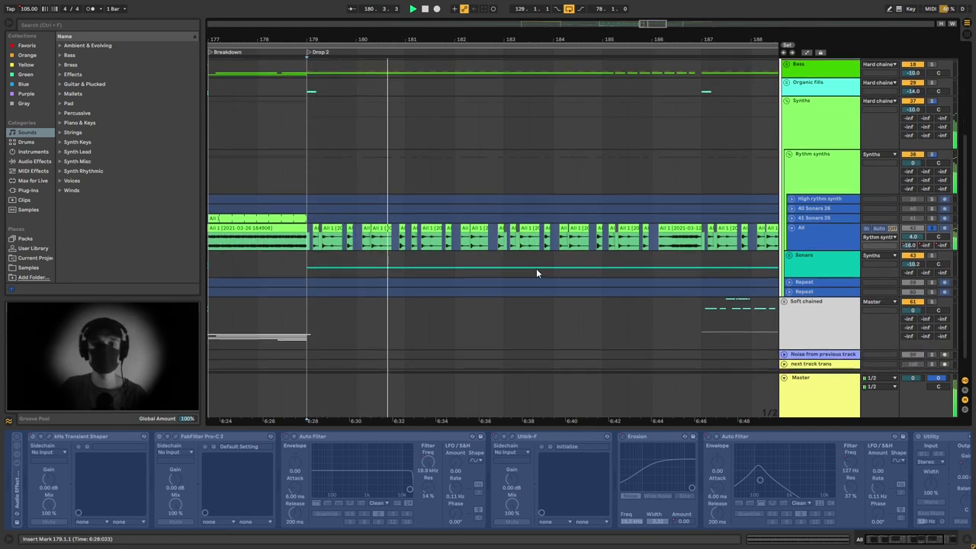
pyautogui.scroll(-1, 537, 273)
pyautogui.rightClick(828, 216)
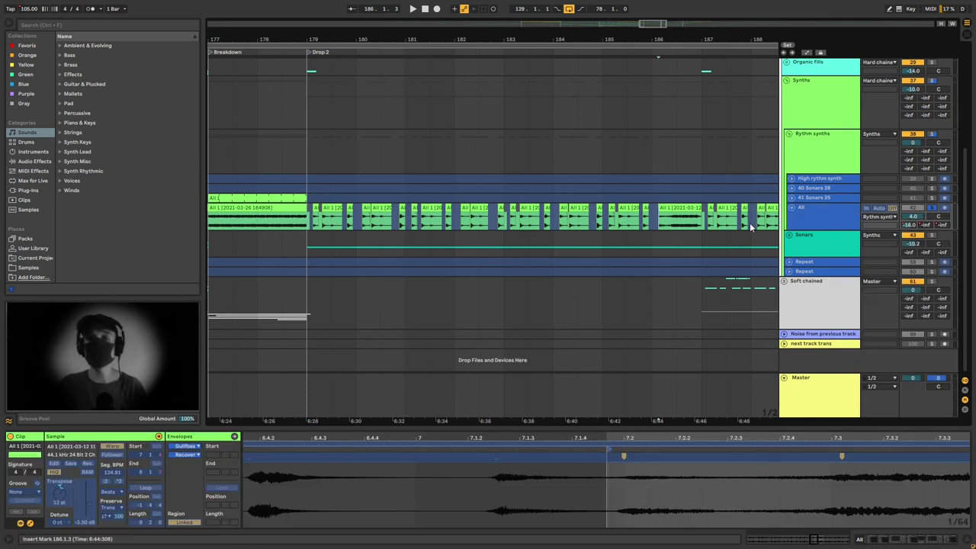
# Step: Play the Main drums soloed from the start of Drop 2 at 179.1.1
pyautogui.press('space')
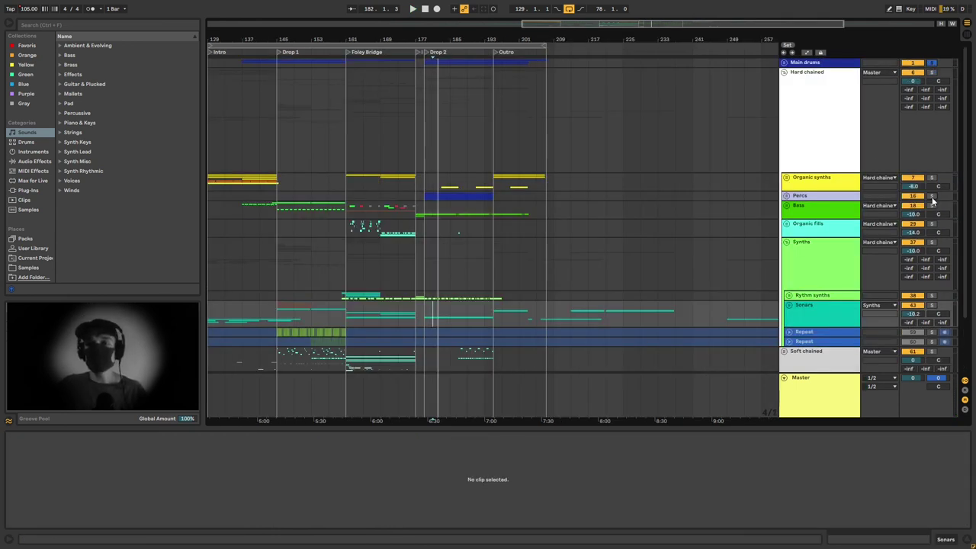
pyautogui.click(418, 183)
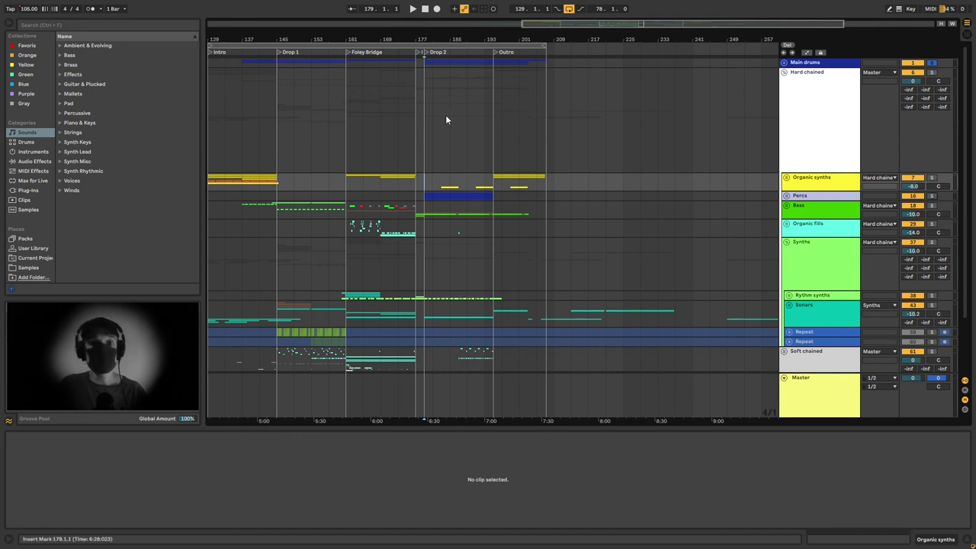
pyautogui.press('space')
pyautogui.moveTo(626, 25); pyautogui.dragTo(811, 163)
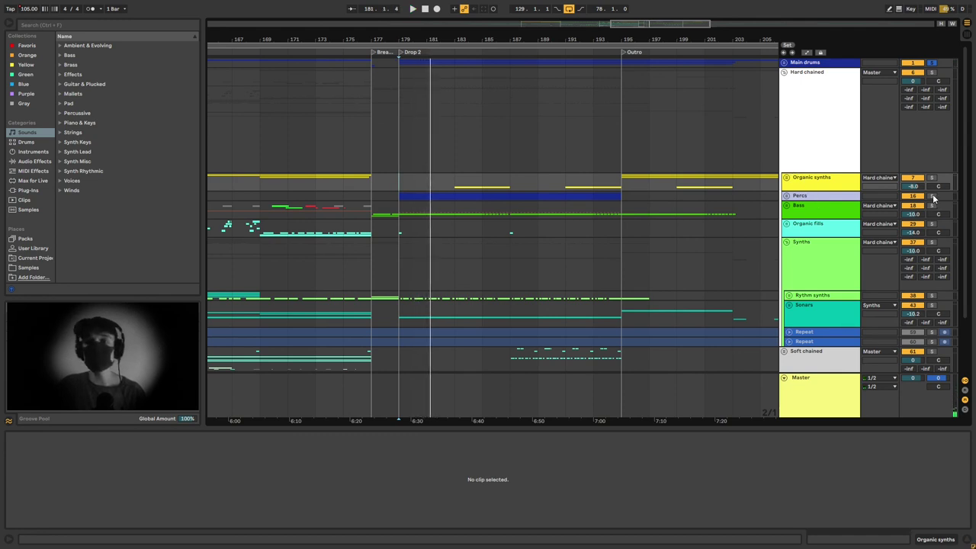
# Step: Unfold the Percs group and its Noise track, and play Noise together with the Main drums from Drop 2
pyautogui.click(786, 196)
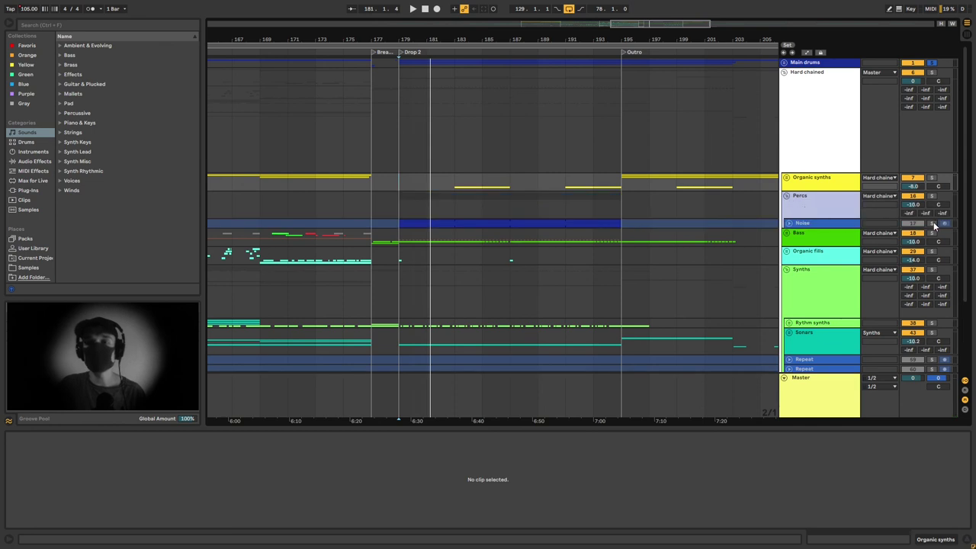
pyautogui.press('space')
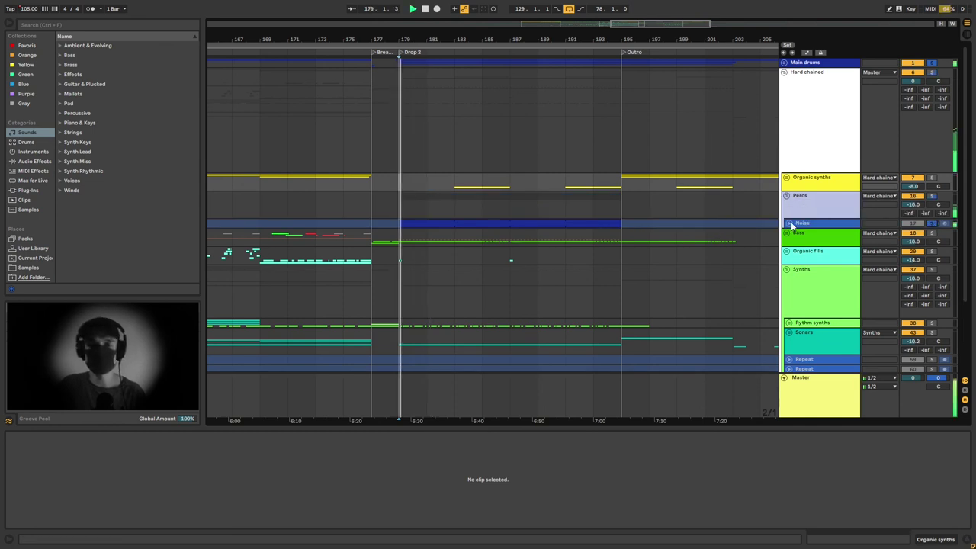
pyautogui.click(789, 223)
pyautogui.scroll(5, 450, 239)
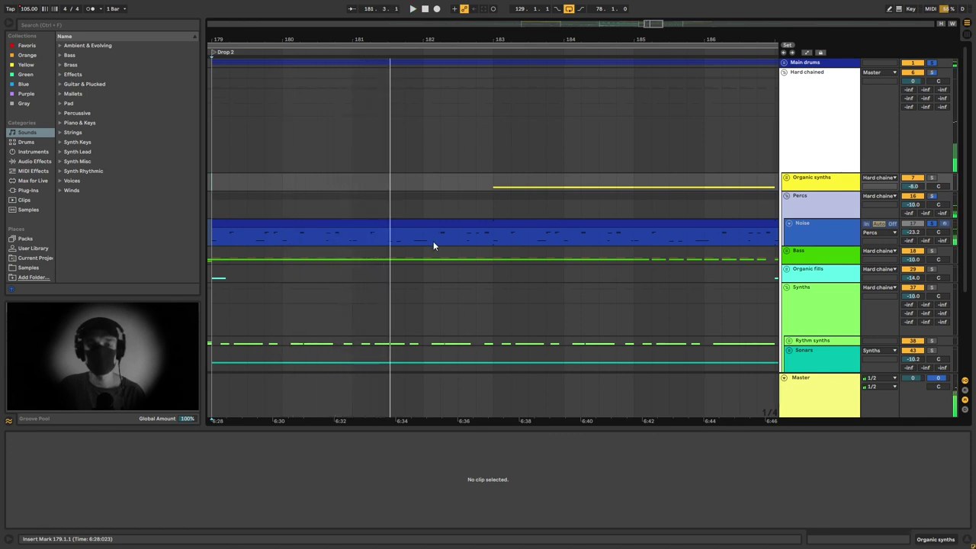
# Step: Mark 179.1.1 to 188.1.1 on the Noise track and select the Kick Snare clip from 179.1.1 to 187.1.1 in Main drums
pyautogui.scroll(-5, 351, 251)
pyautogui.moveTo(318, 238); pyautogui.dragTo(602, 237)
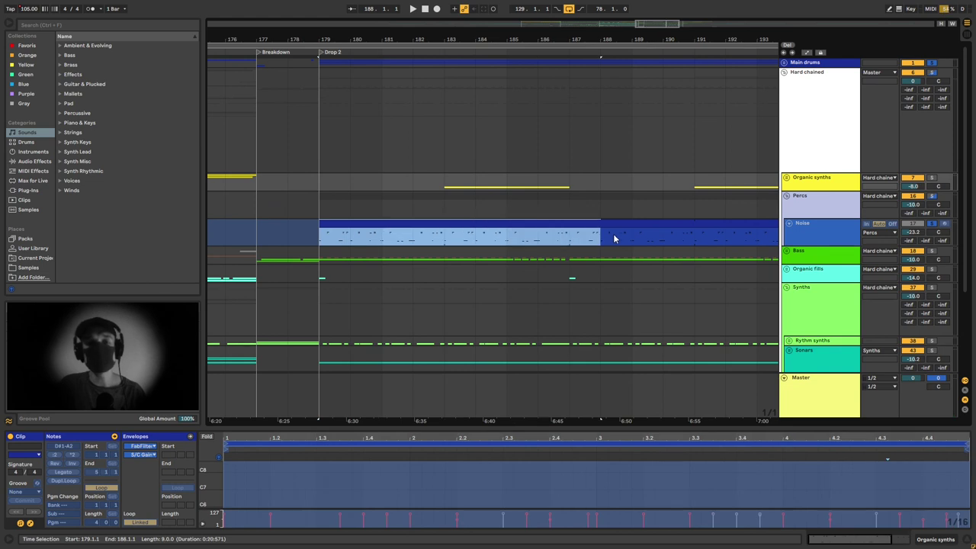
pyautogui.click(784, 62)
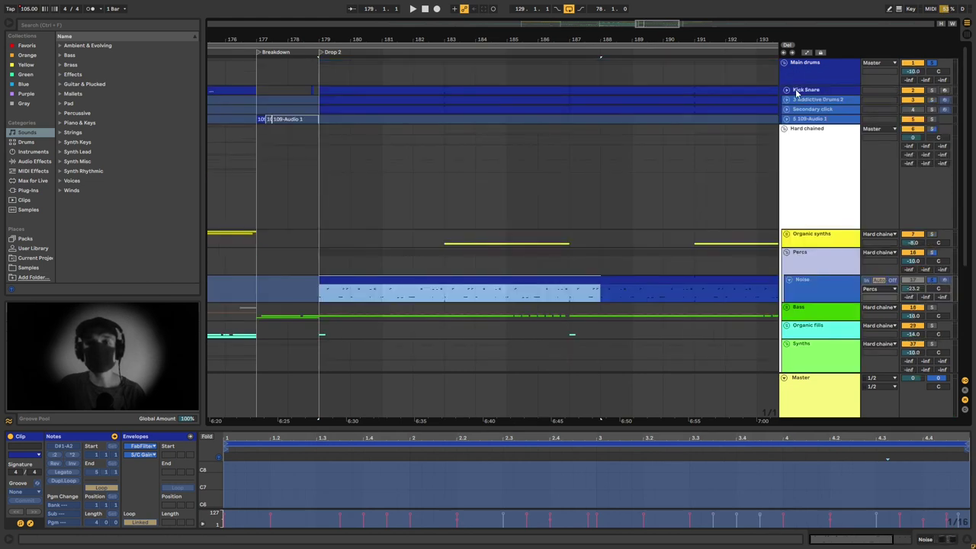
pyautogui.click(789, 91)
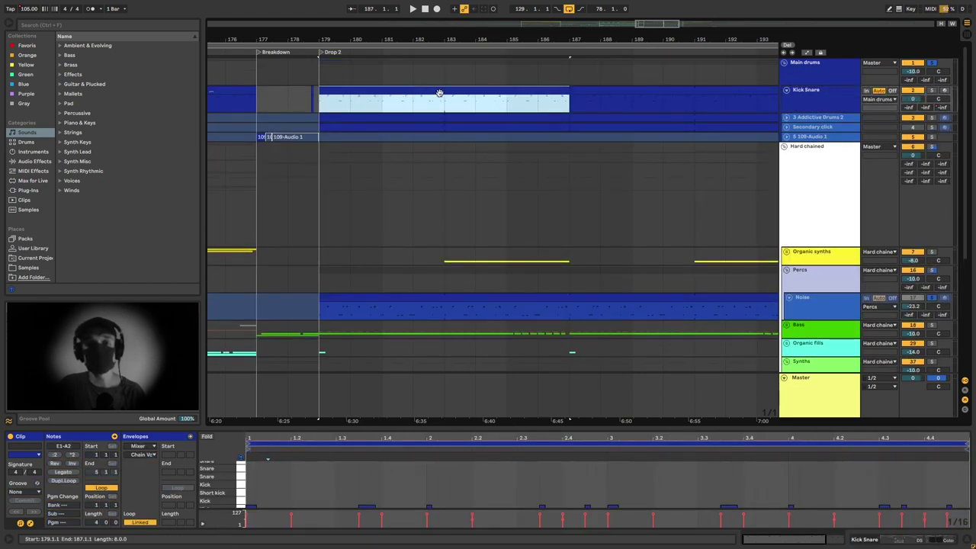
# Step: Show the Noise track's device chain at 182.1.1 and solo that track without the Main drums
pyautogui.scroll(-3, 461, 143)
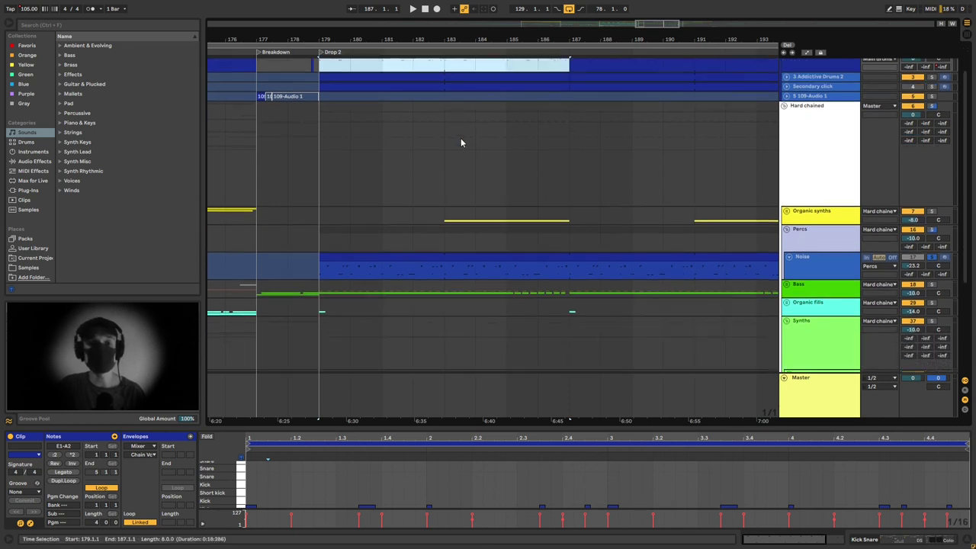
pyautogui.click(421, 261)
pyautogui.hotkey('shift', 'Tab')
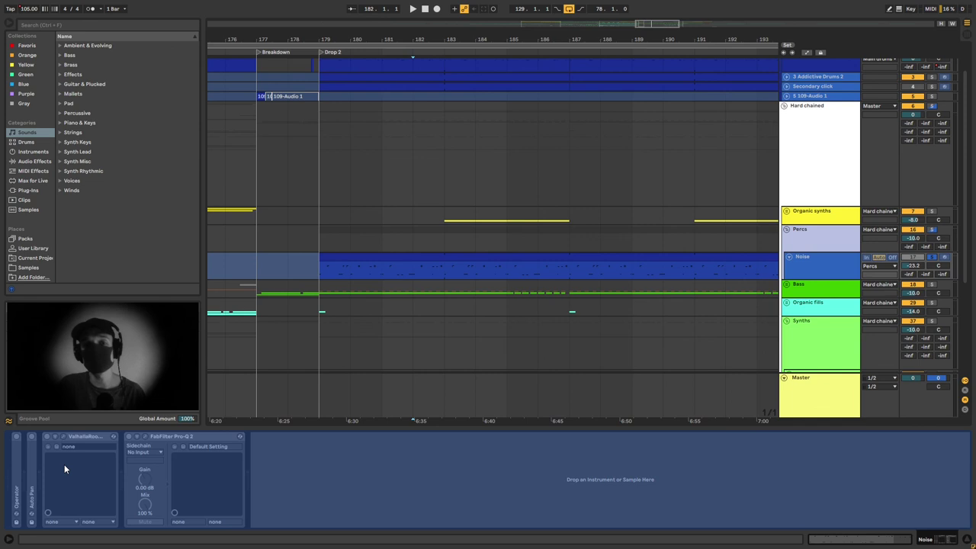
pyautogui.click(932, 260)
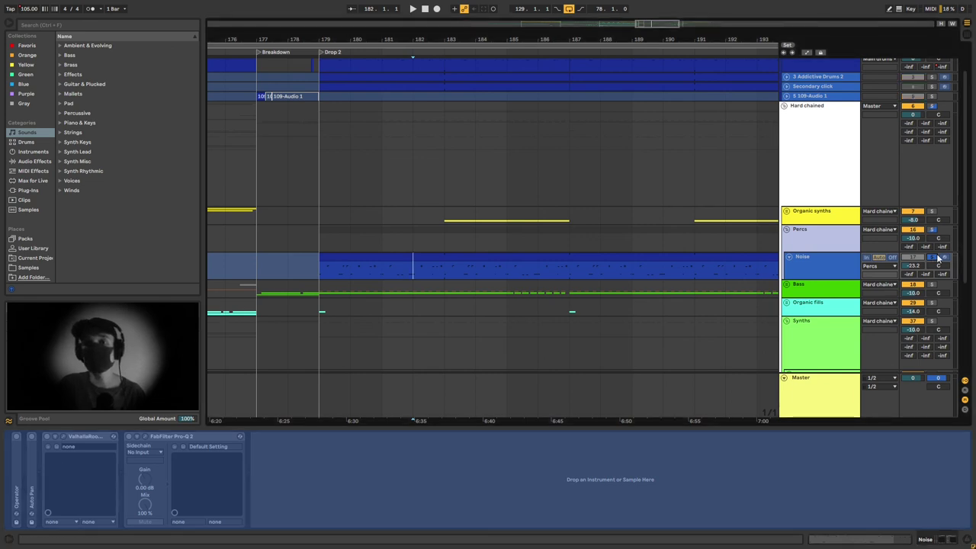
# Step: Collapse the Hard chained and Main drums groups and place the insert marker at 193.1.1 on Hard chained
pyautogui.click(785, 107)
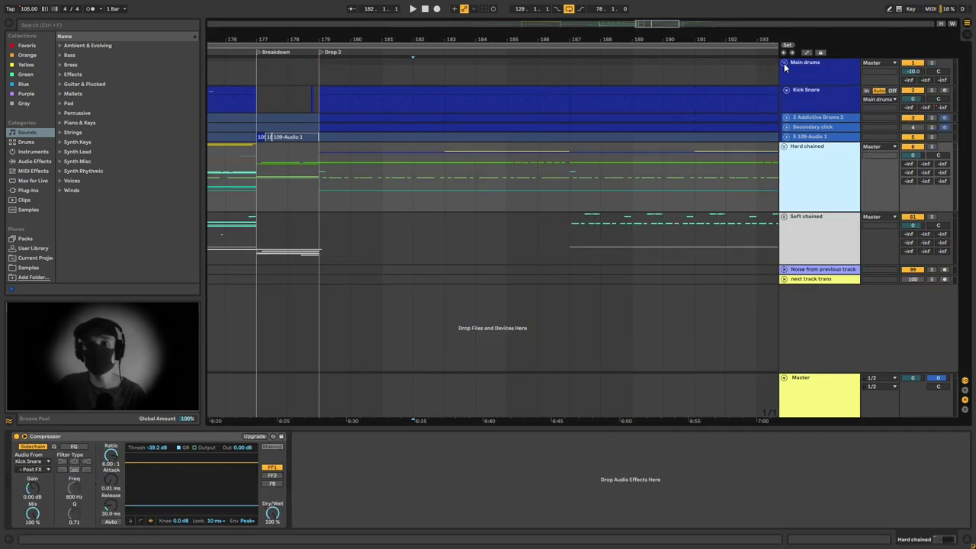
pyautogui.click(785, 63)
pyautogui.scroll(-3, 657, 116)
pyautogui.hscroll(1, 653, 107)
pyautogui.scroll(-3, 651, 106)
pyautogui.click(657, 107)
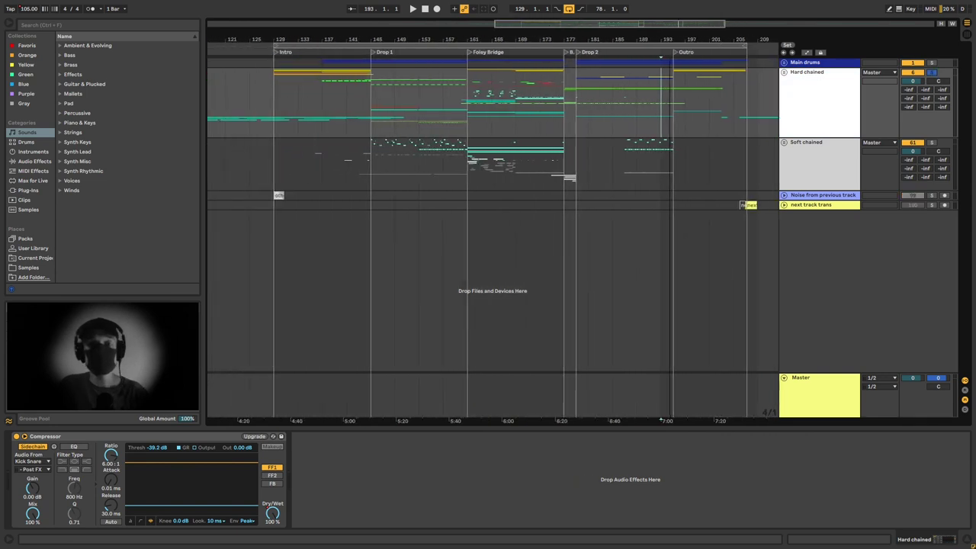
# Step: Mark 181.1.1 to 193.1.1 on the Hard chained group, and move the insert marker to 197.1.1 in the Outro
pyautogui.scroll(-3, 633, 80)
pyautogui.moveTo(570, 99); pyautogui.dragTo(622, 102)
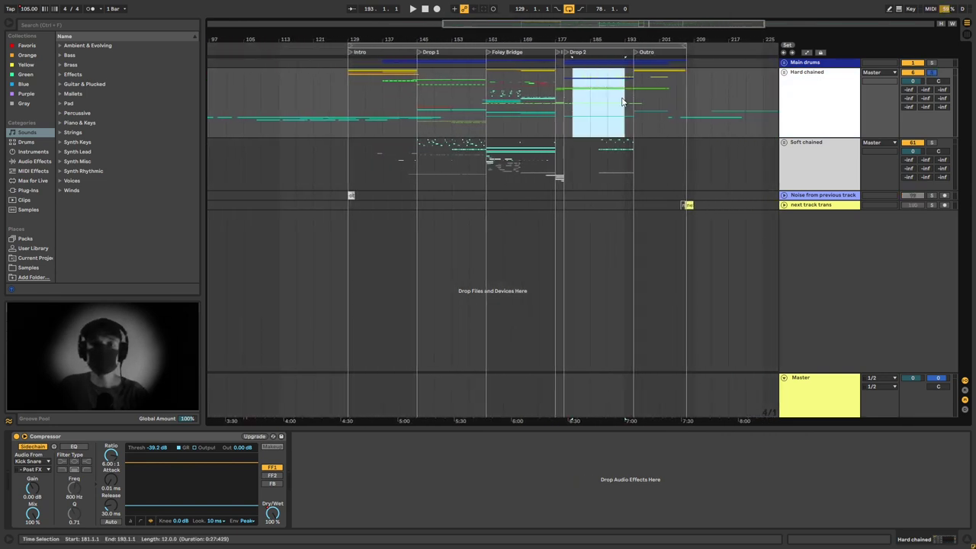
pyautogui.click(641, 111)
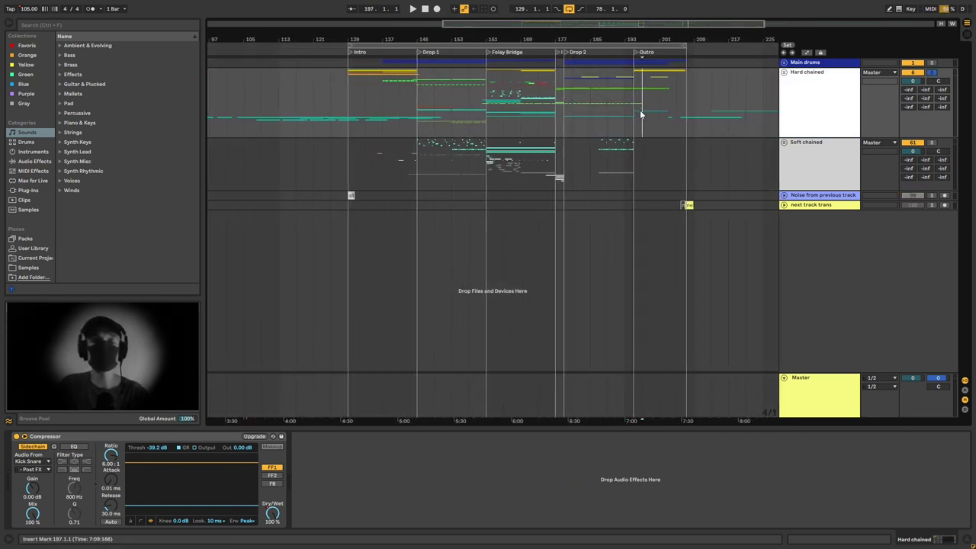